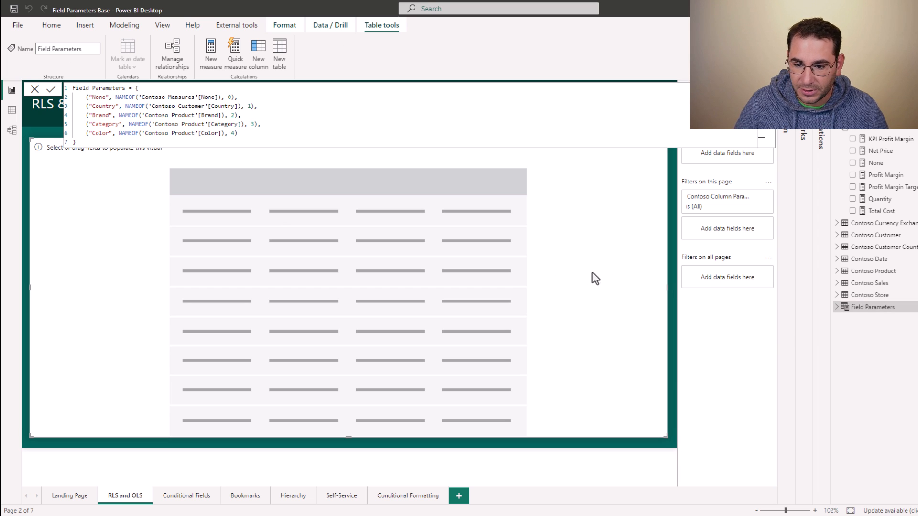
Add the Field Parameters field and the KPI Profit Margin measure to the empty table visual on the RLS and OLS page.
left_click(837, 307)
left_click(852, 319)
left_click(768, 89)
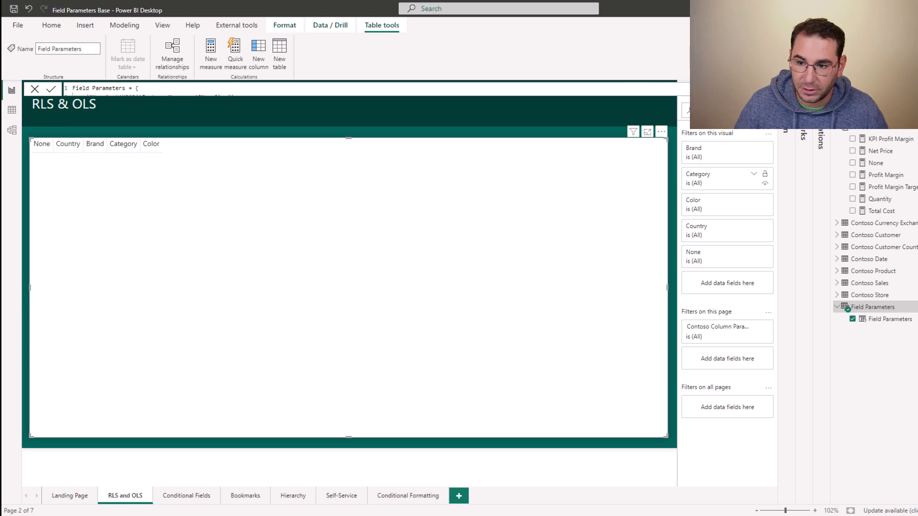
left_click(853, 139)
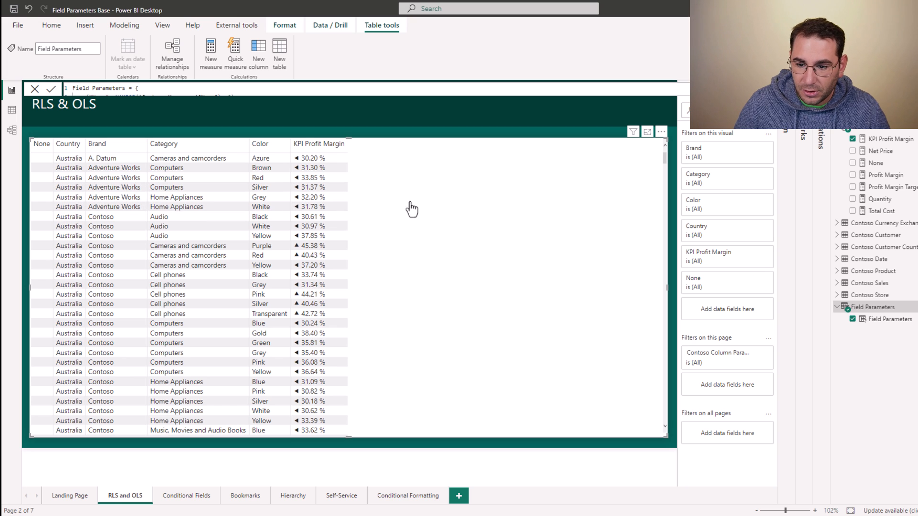
Replace the existing page-level filter with one on Field Parameters that includes every value except None.
left_click(758, 358)
left_click_drag(880, 324, 723, 357)
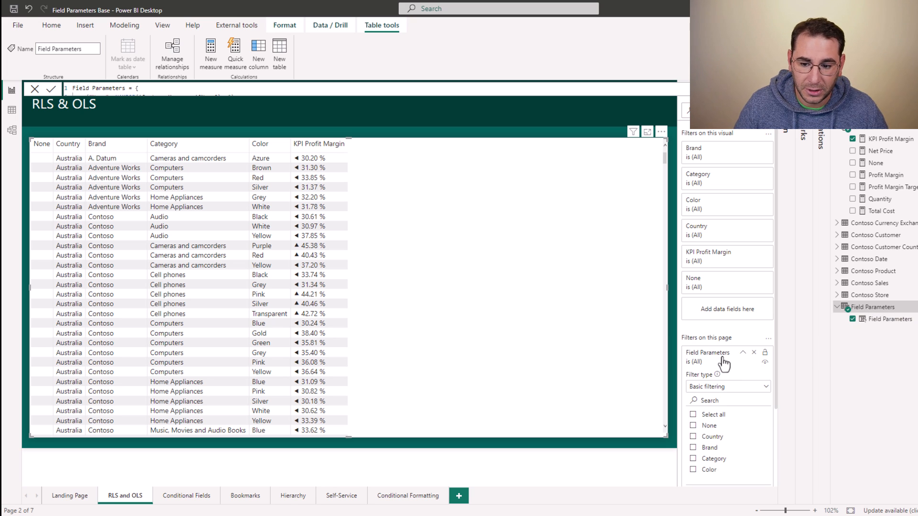
left_click(693, 415)
left_click(693, 425)
left_click(743, 326)
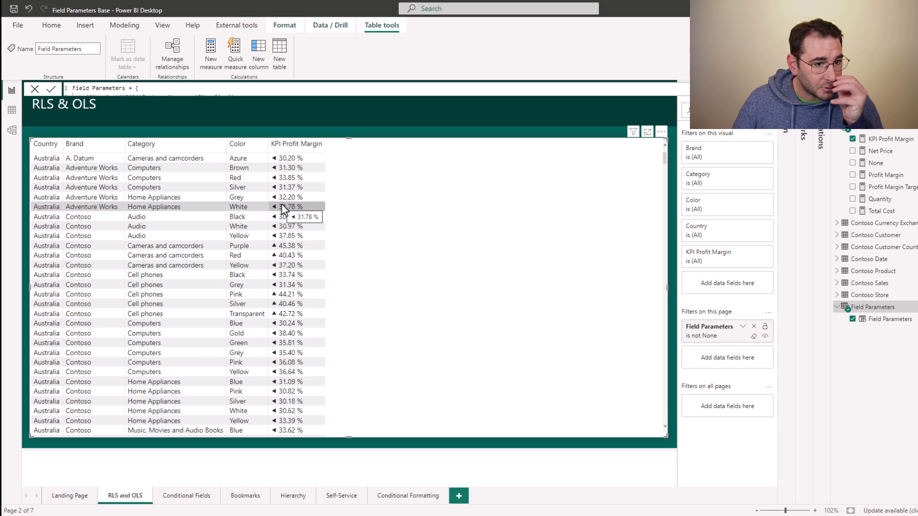
Create a security role named Germany User.
left_click(124, 25)
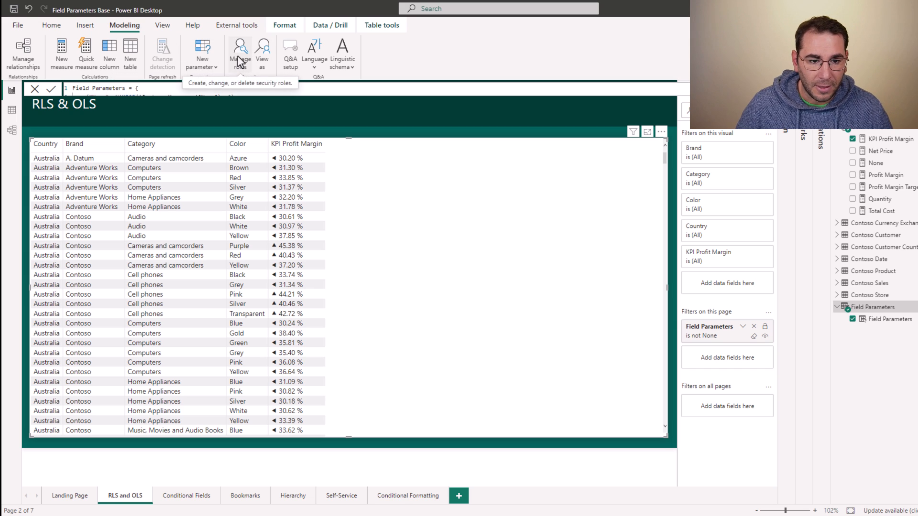
left_click(239, 62)
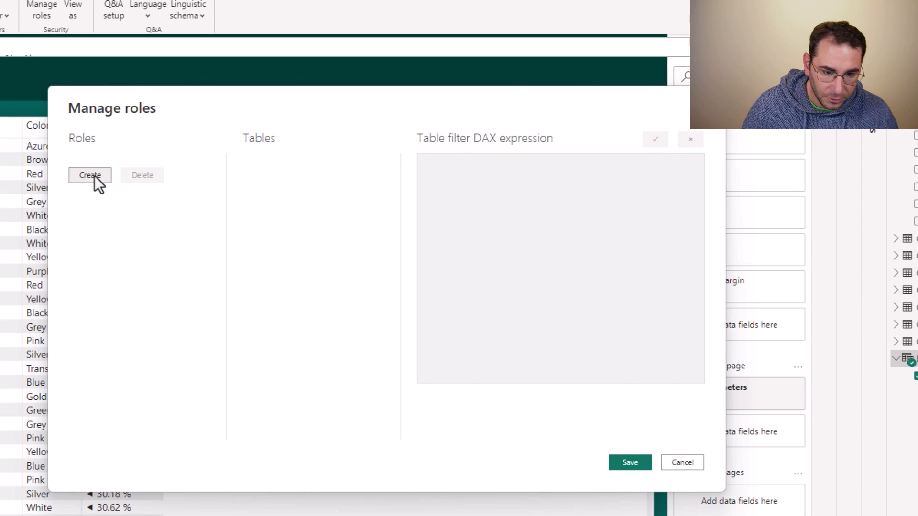
left_click(277, 180)
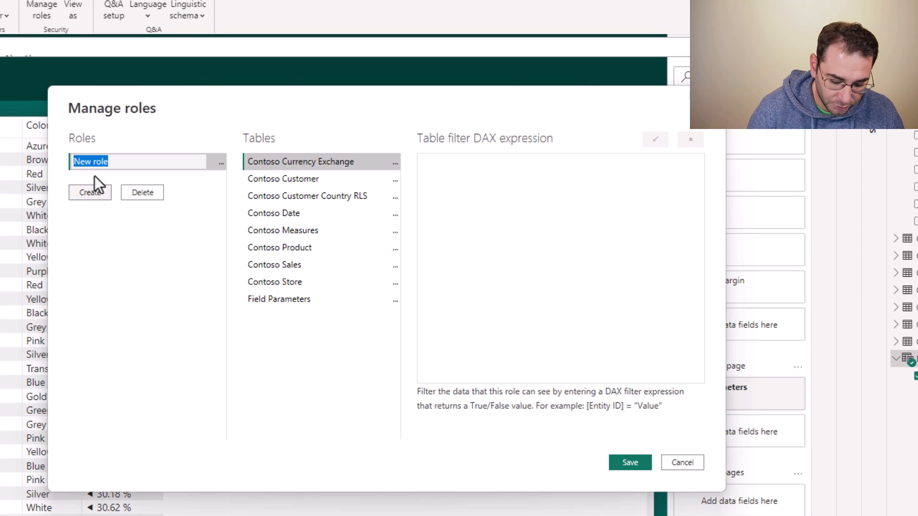
type("Germany User")
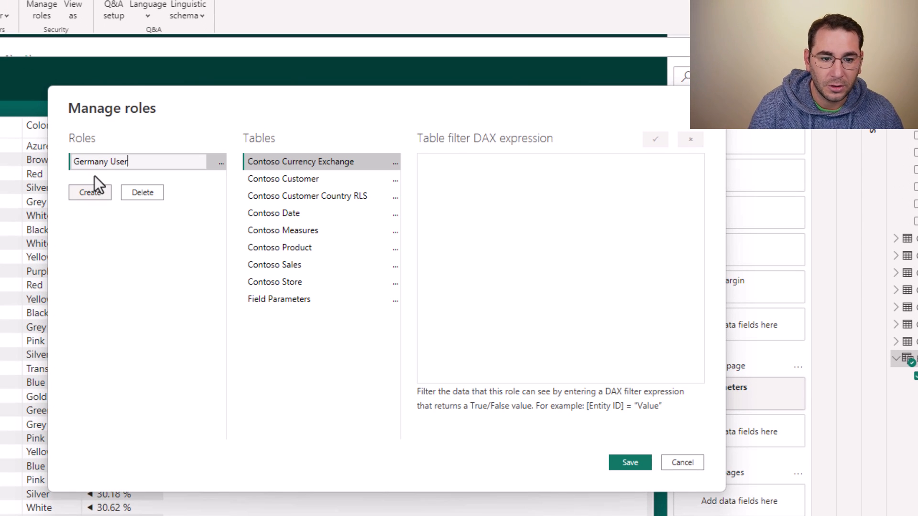
key("Return")
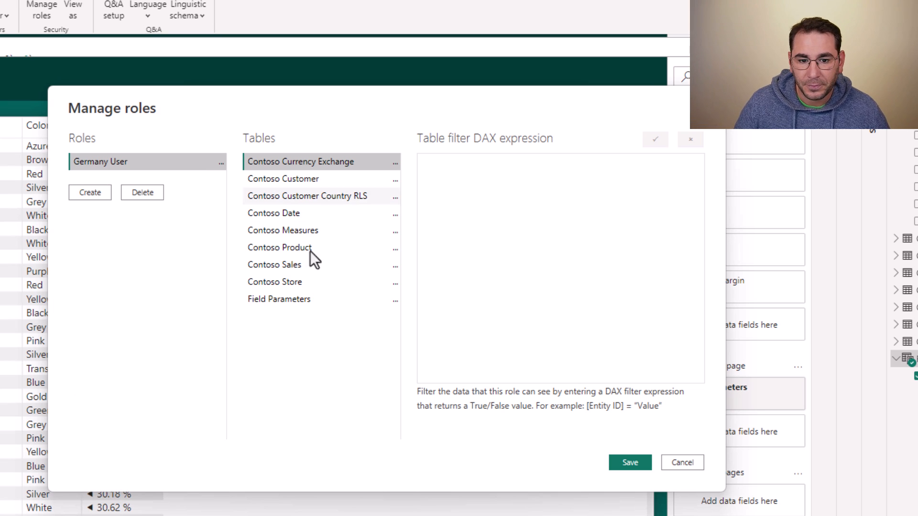
Filter the Contoso Customer table for the Germany User role with the DAX expression [Country] = "Germany".
left_click(309, 183)
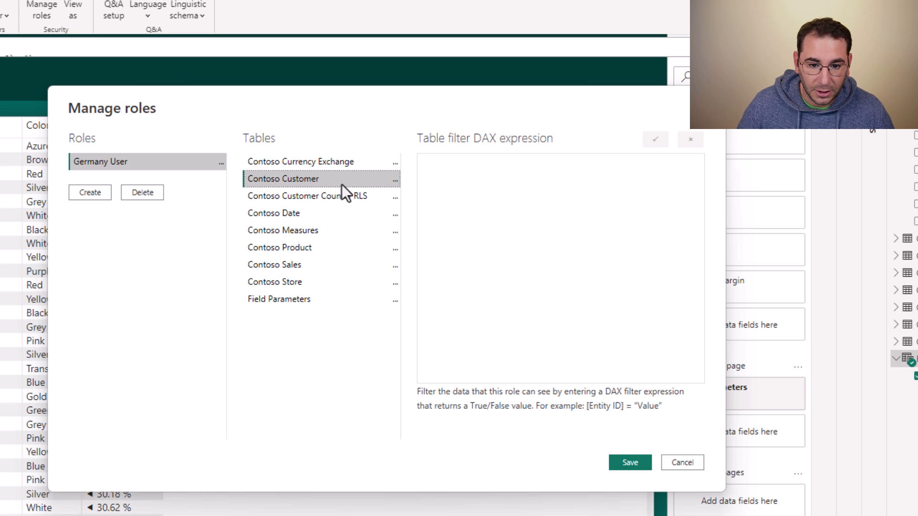
left_click(458, 194)
type("[]")
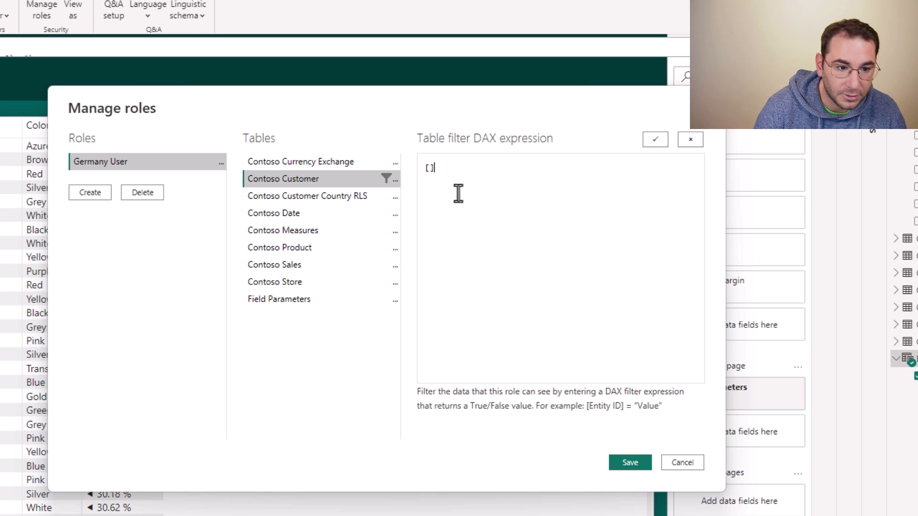
key("Left")
type("Country")
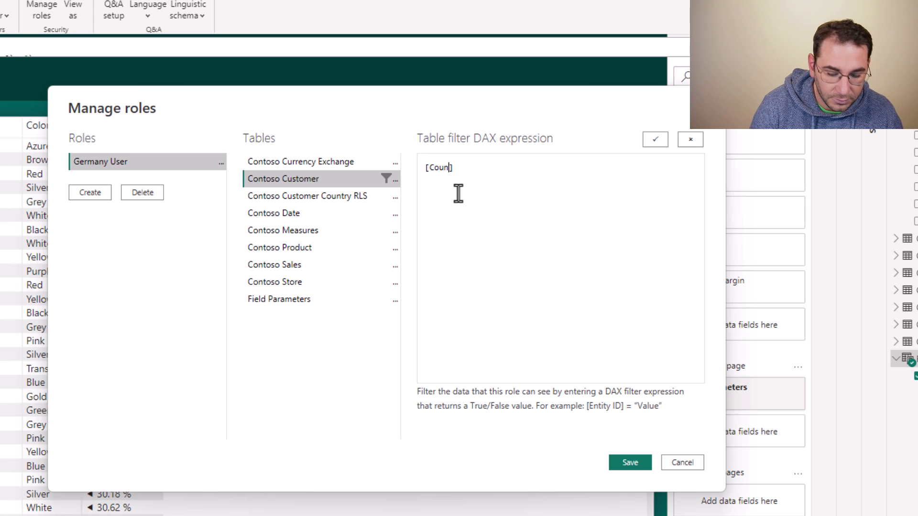
key("Right")
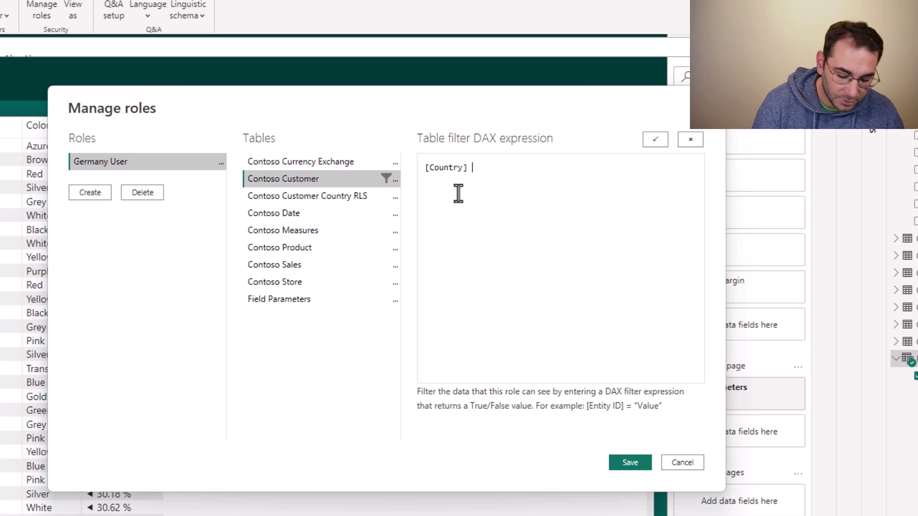
type("<>")
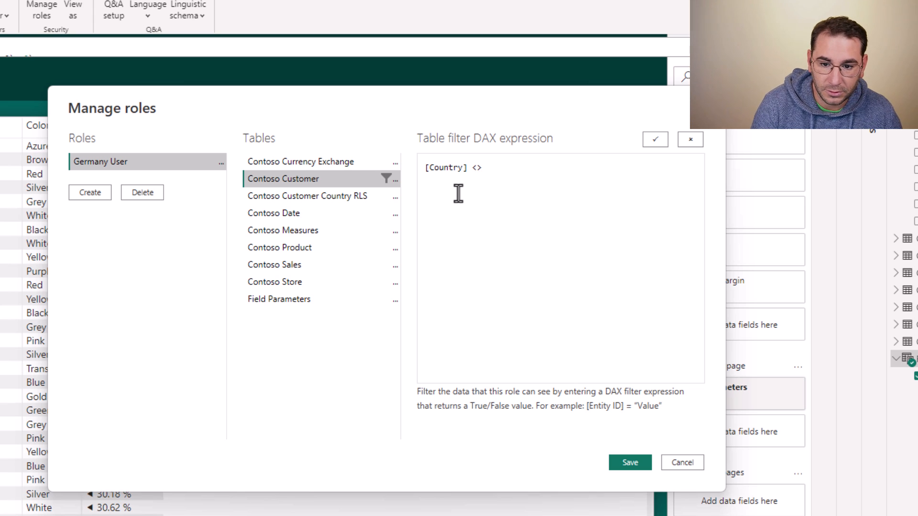
key("BackSpace")
key("BackSpace")
type("= \"")
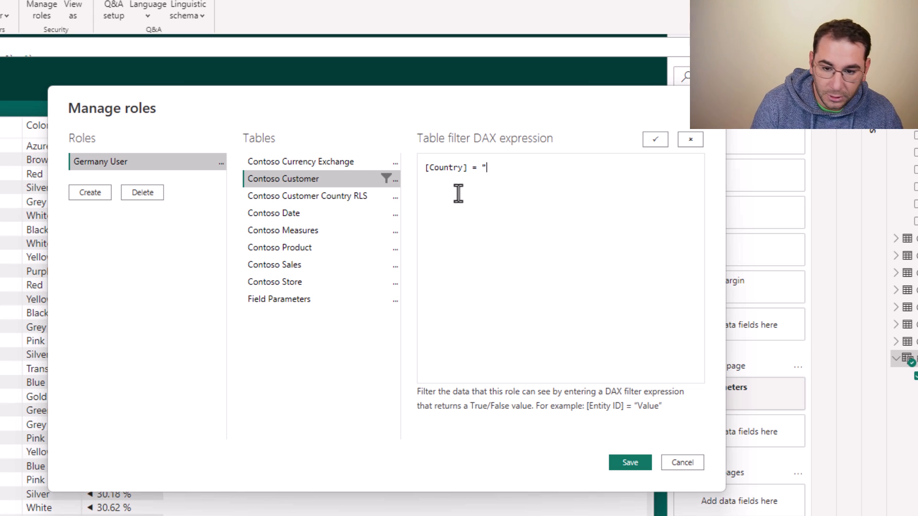
type("Germany")
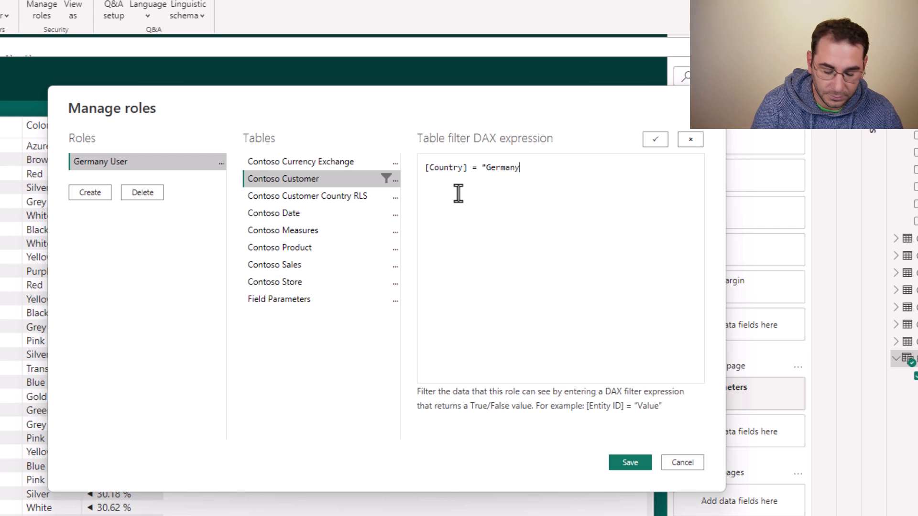
type("\"")
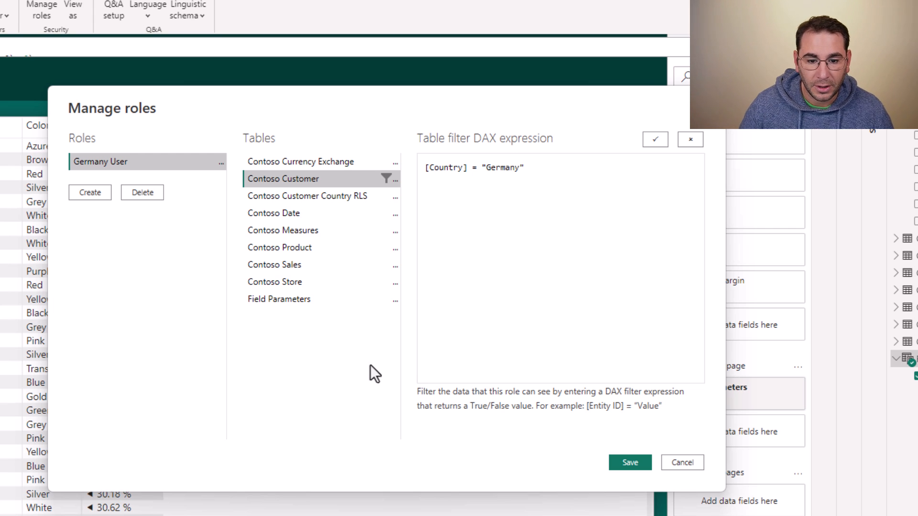
Filter the Field Parameters table for the Germany User role with [Field Parameters] <> "Color" and validate the expression.
left_click(305, 298)
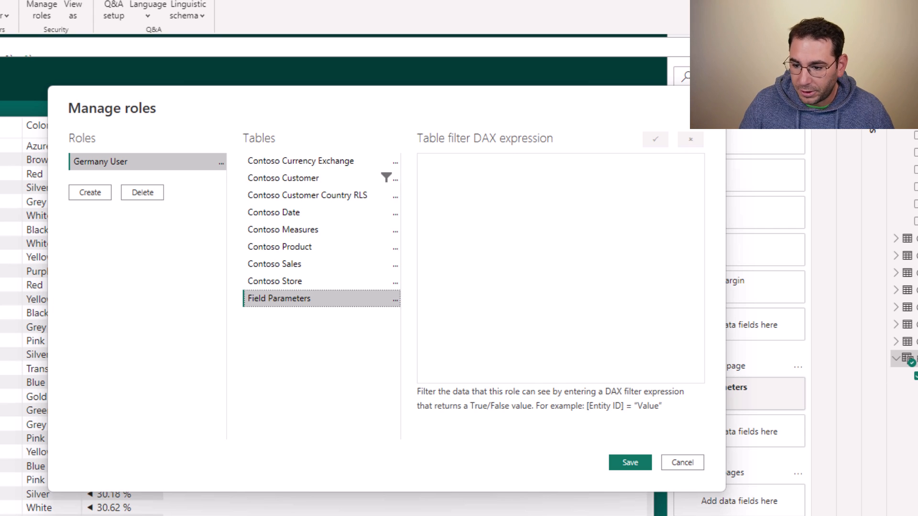
left_click(554, 239)
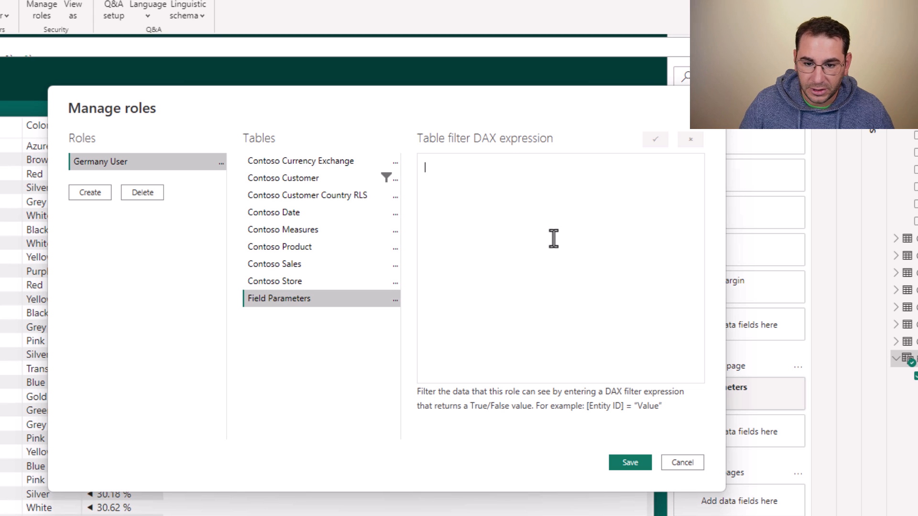
type("[")
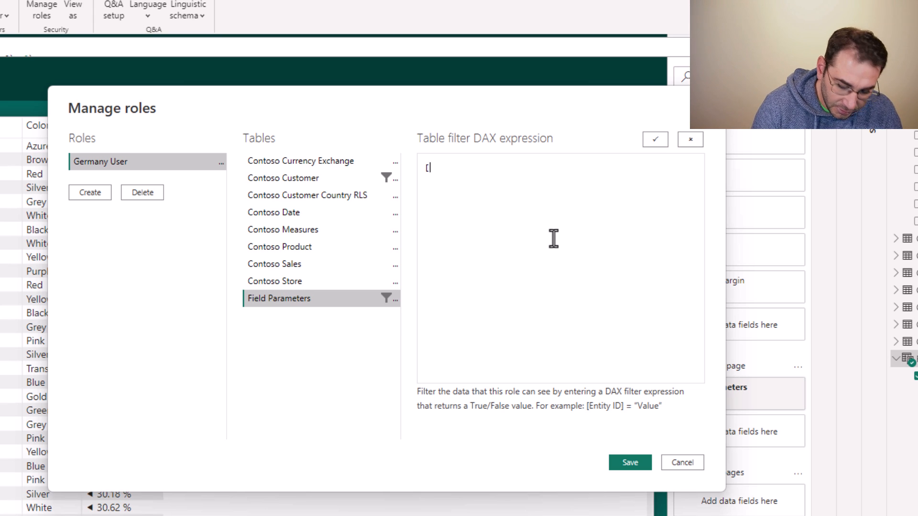
type("Field P")
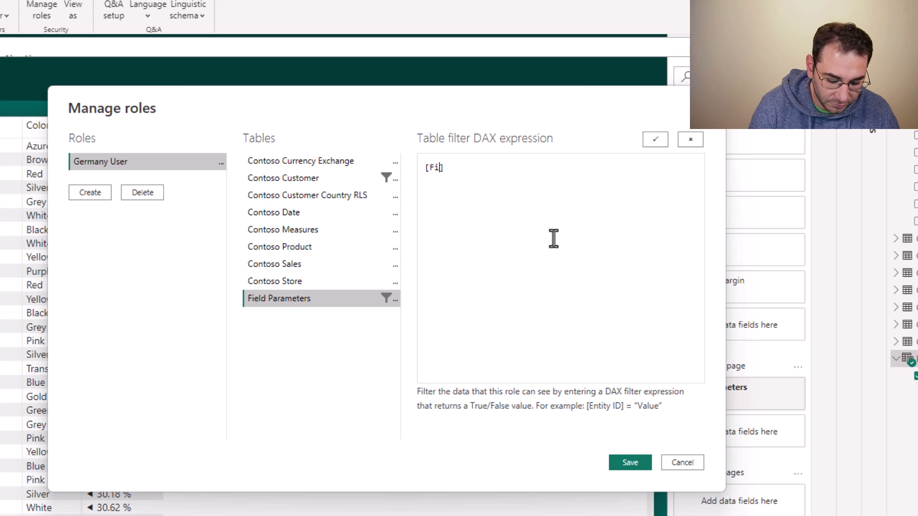
type("arameters")
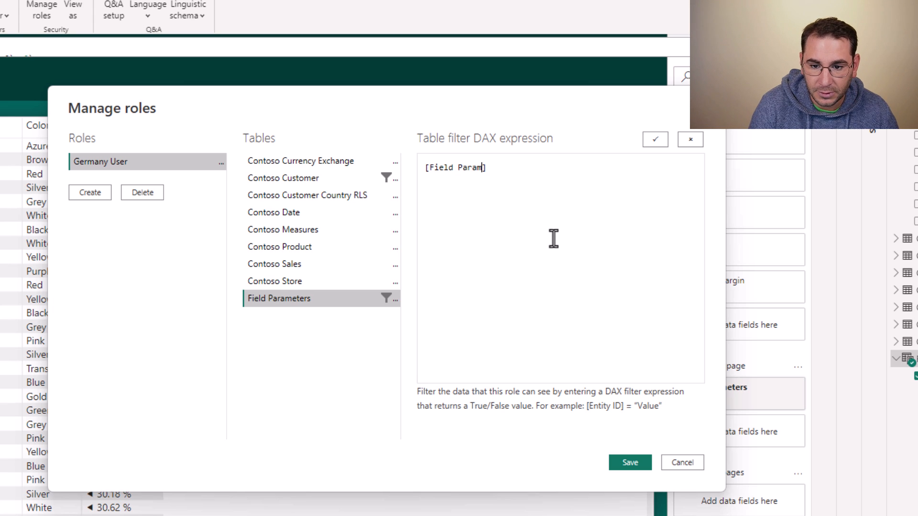
type("0")
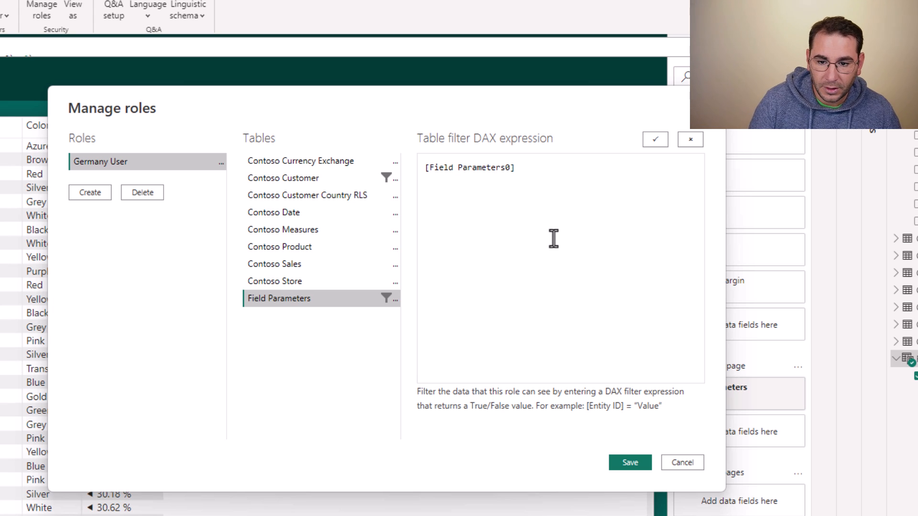
key("BackSpace")
key("Right")
type("<")
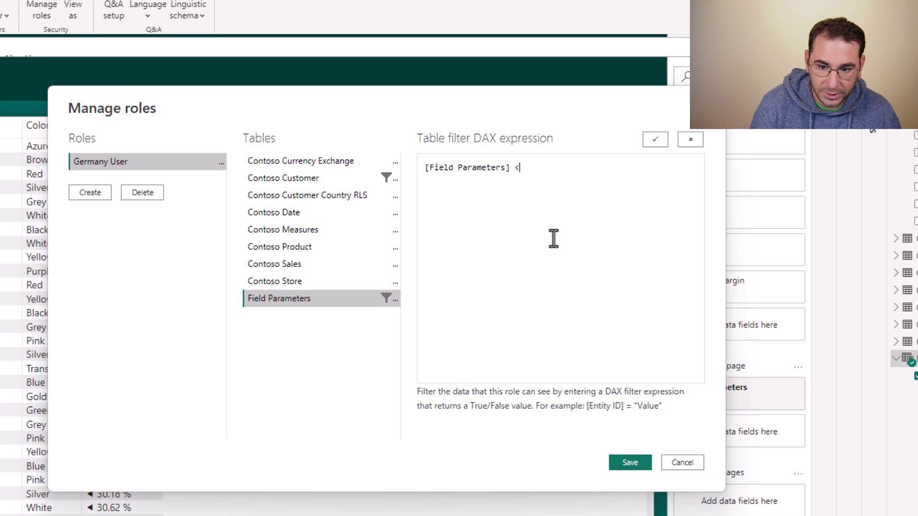
type("> ")
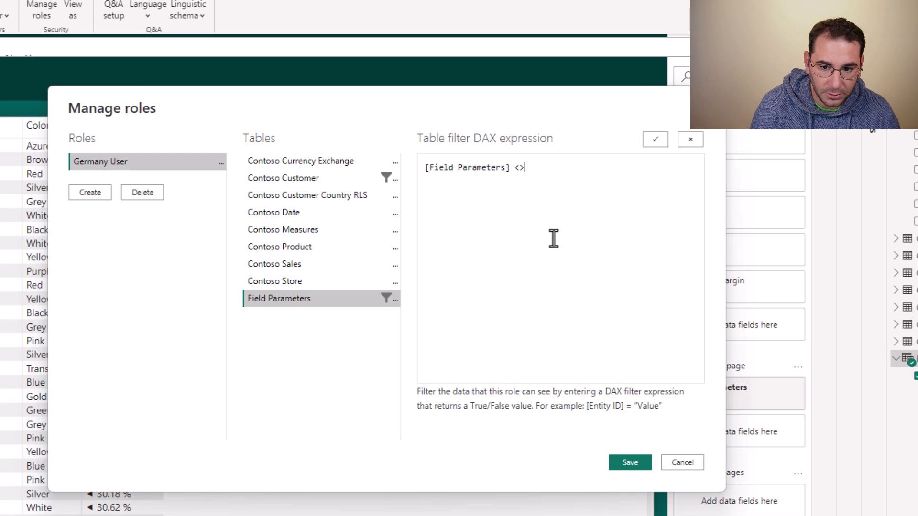
type("\"")
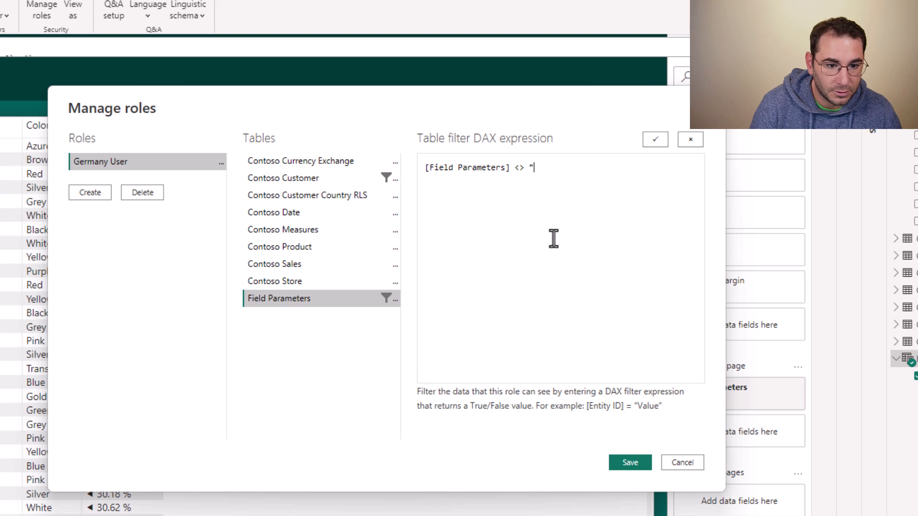
type("Color\"")
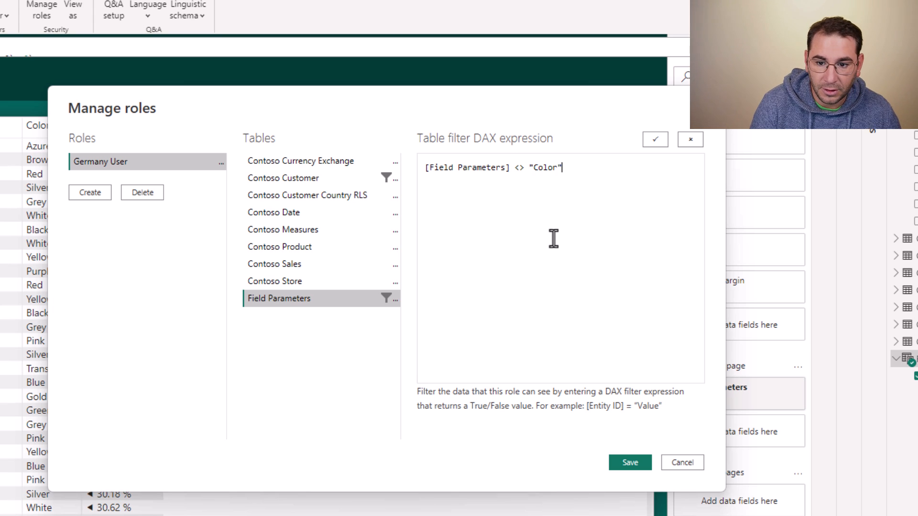
left_click(656, 140)
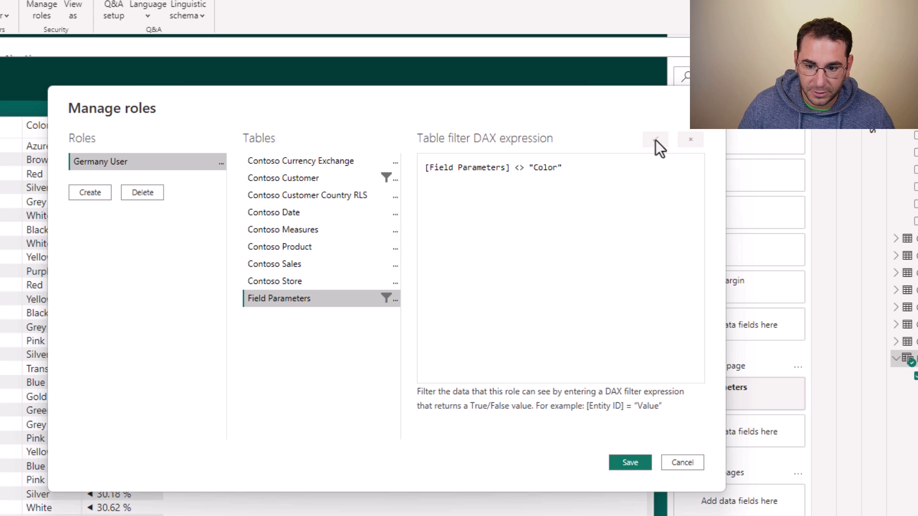
Create a second security role named Power User without any table filters.
left_click(87, 194)
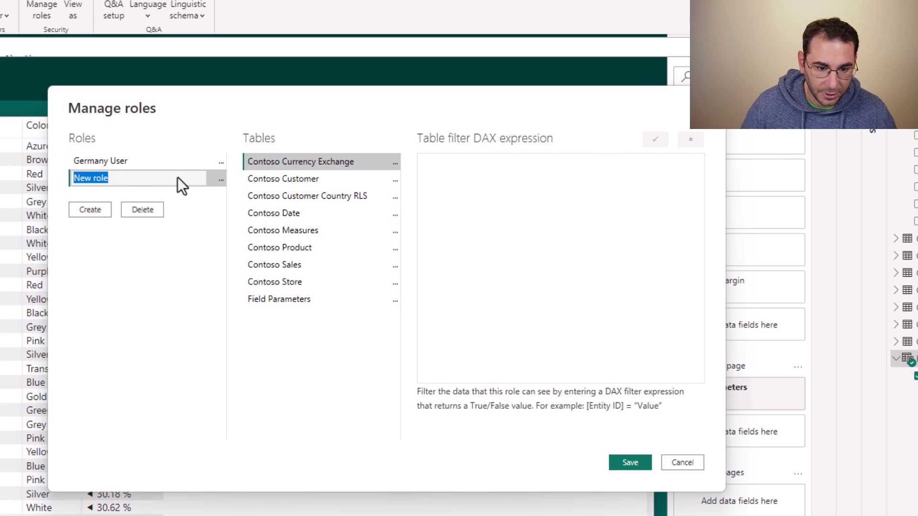
type("Powe")
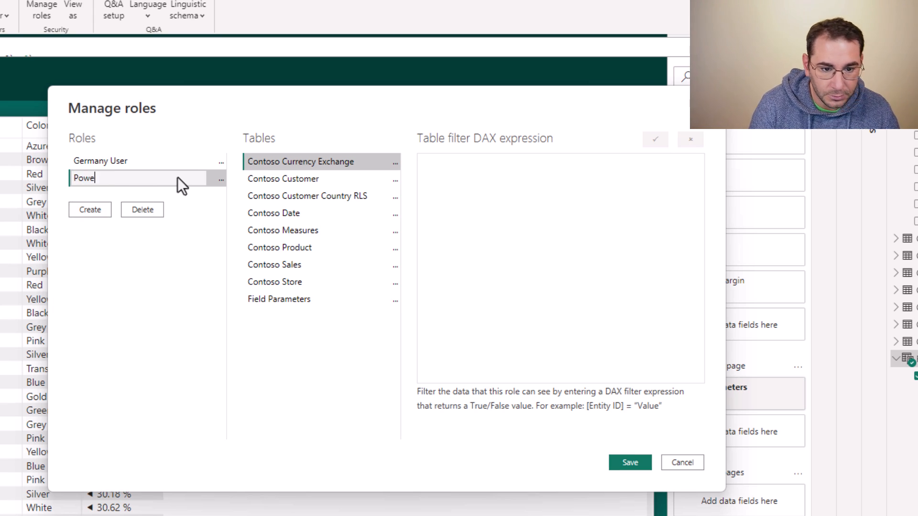
type("r User")
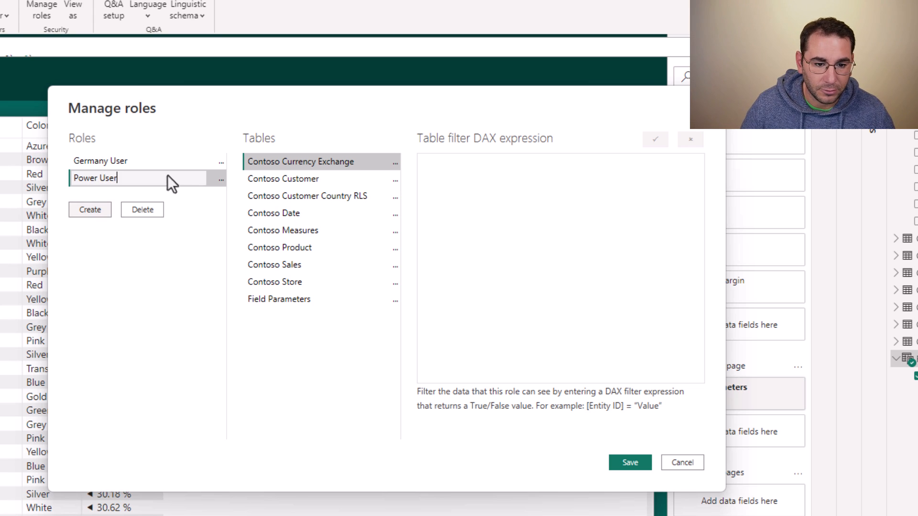
Review the Germany User role's filter expressions on the Contoso Customer and Field Parameters tables.
left_click(136, 167)
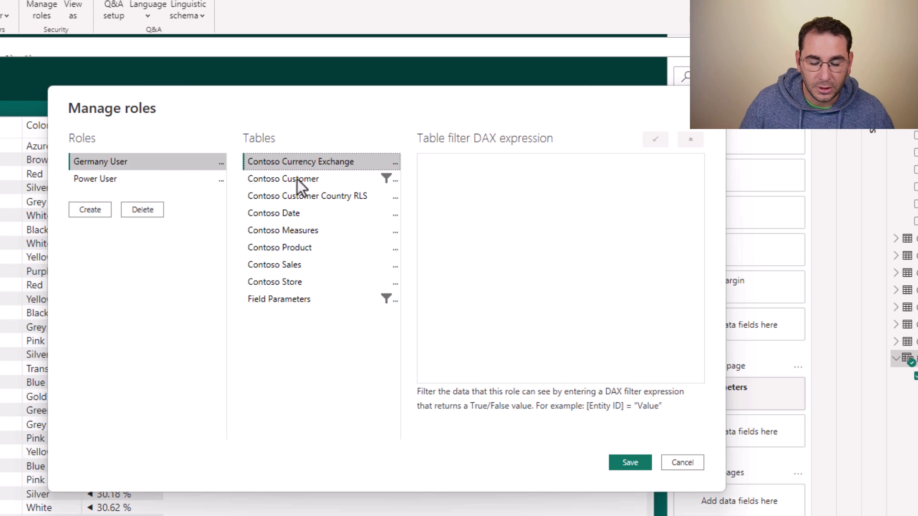
left_click(325, 181)
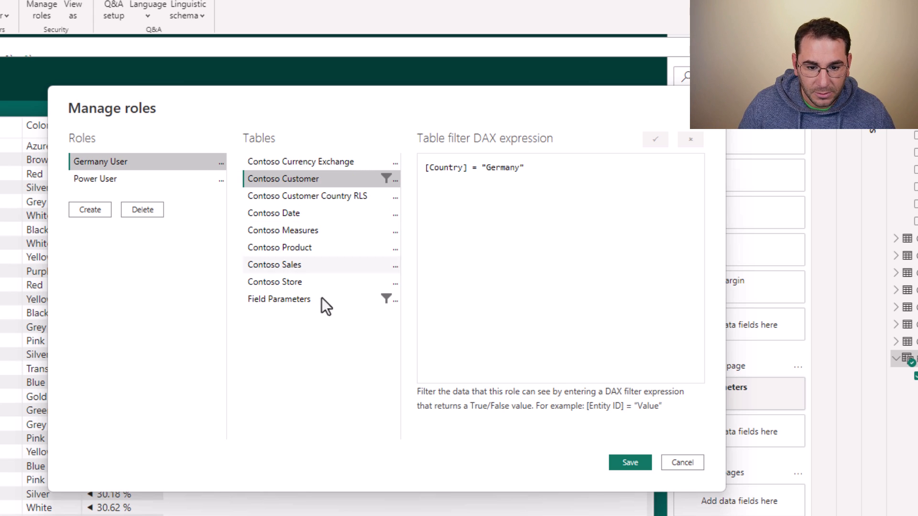
left_click(321, 299)
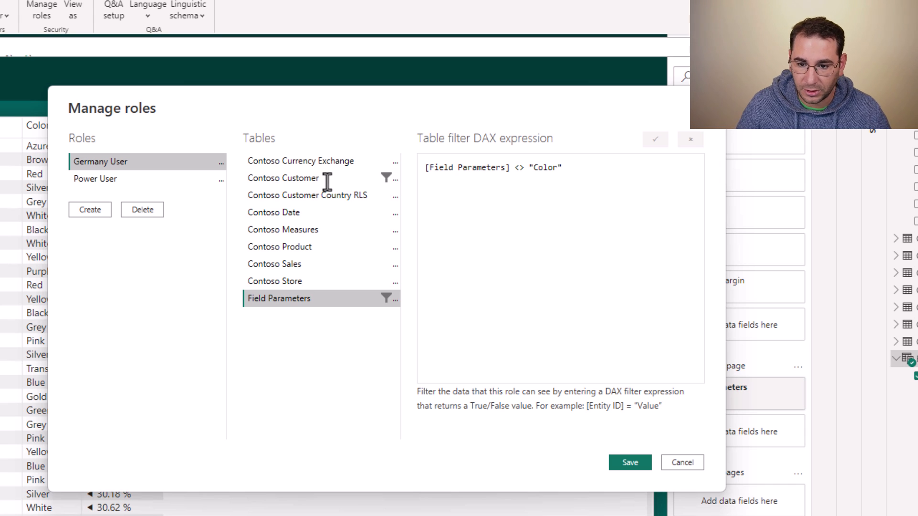
left_click(291, 182)
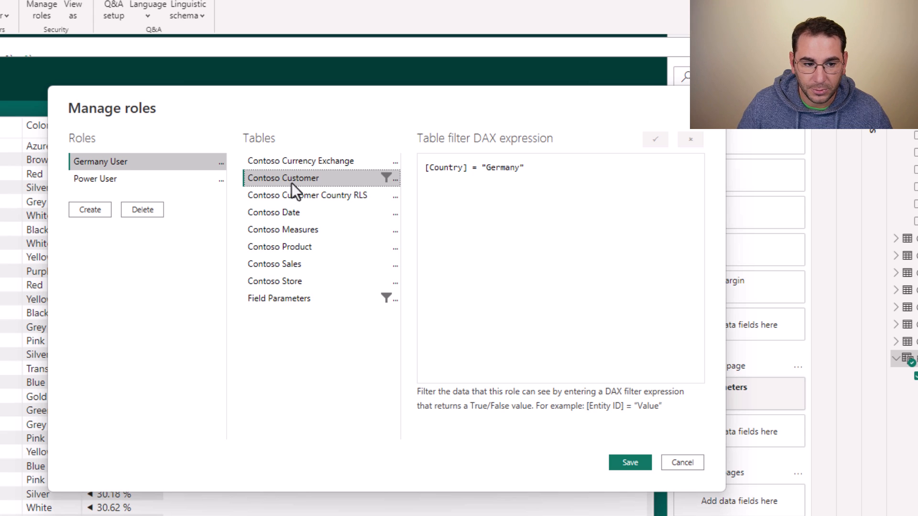
Save the security role definitions and view the report as the Germany User role.
left_click(634, 461)
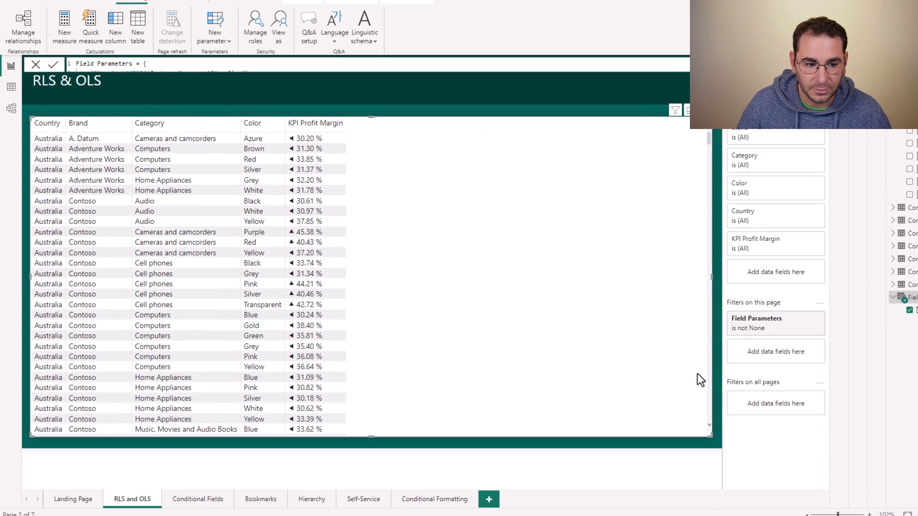
left_click(281, 29)
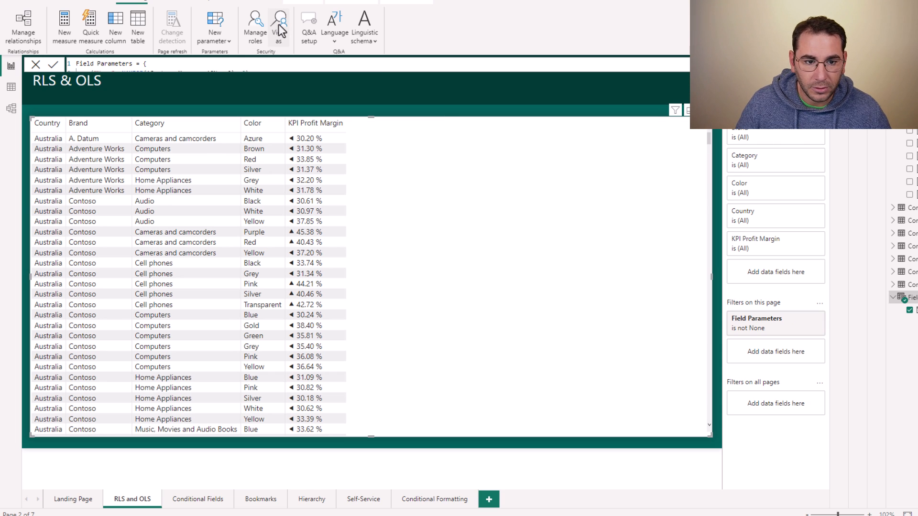
left_click(434, 209)
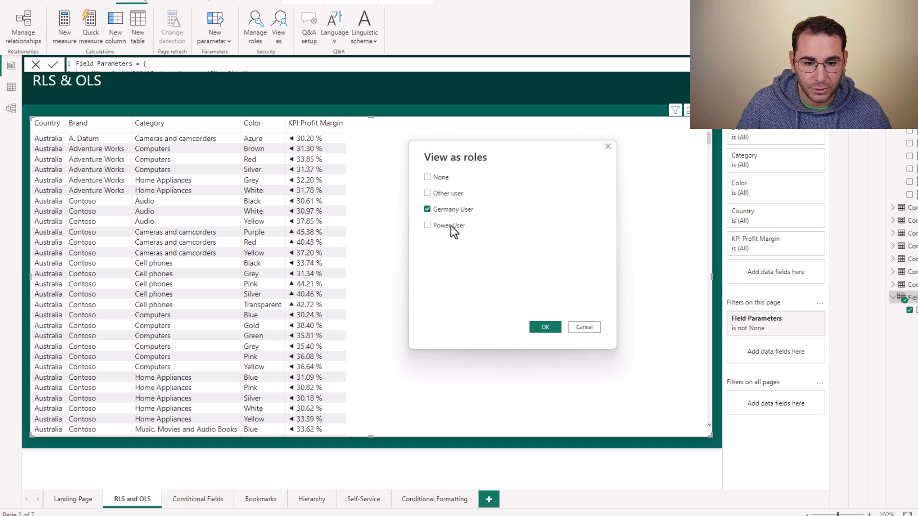
left_click(545, 328)
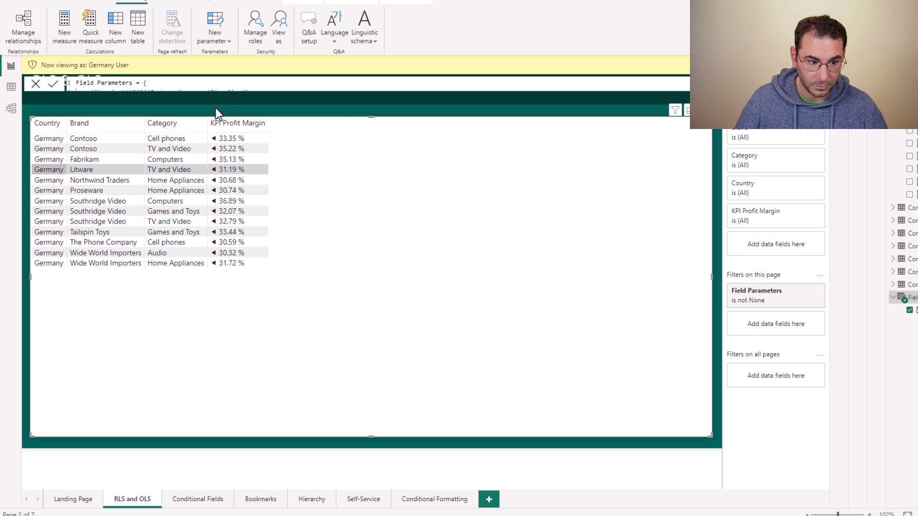
Stop viewing the report as Germany User by setting the viewed role to None.
left_click(278, 28)
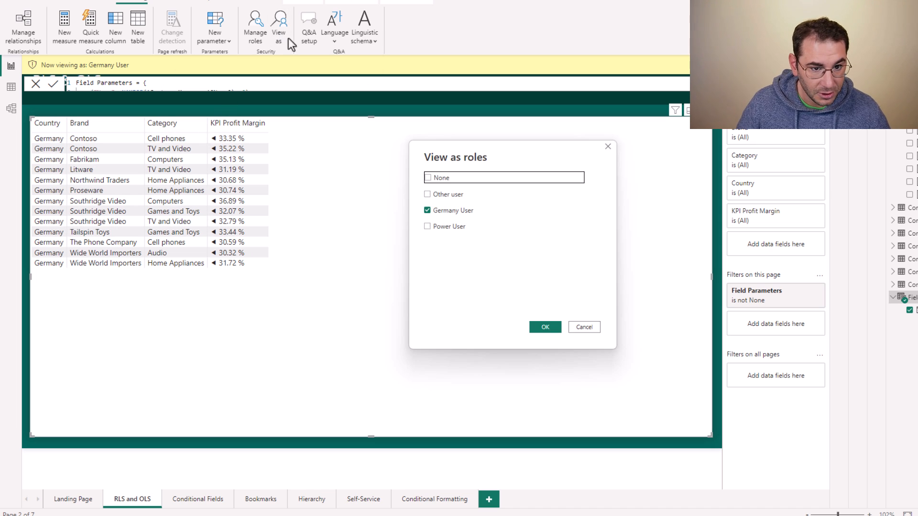
left_click(439, 179)
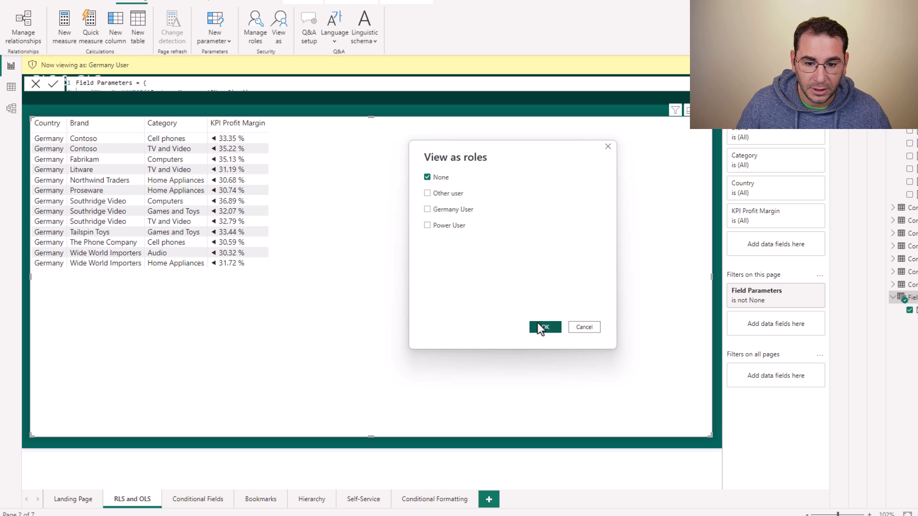
left_click(538, 324)
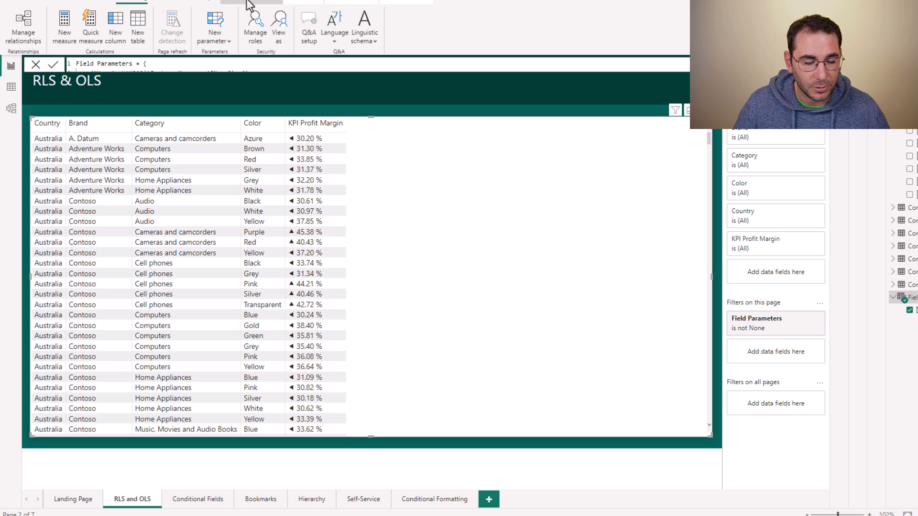
Open the model in Tabular Editor and select the Color column of the Contoso Product table.
left_click(253, 3)
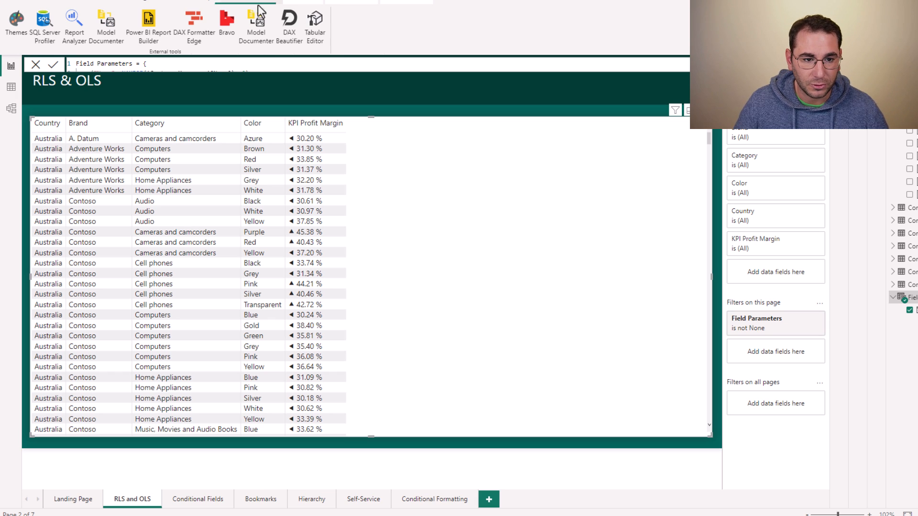
left_click(319, 24)
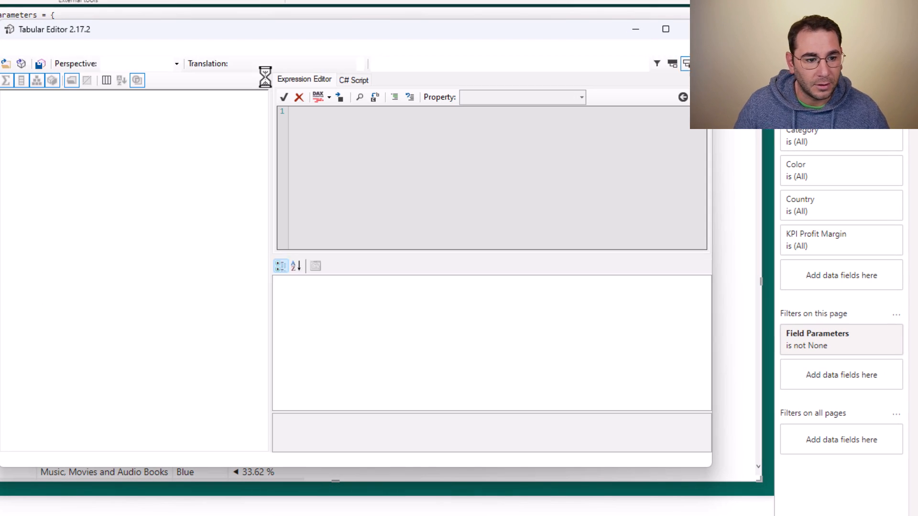
left_click(18, 160)
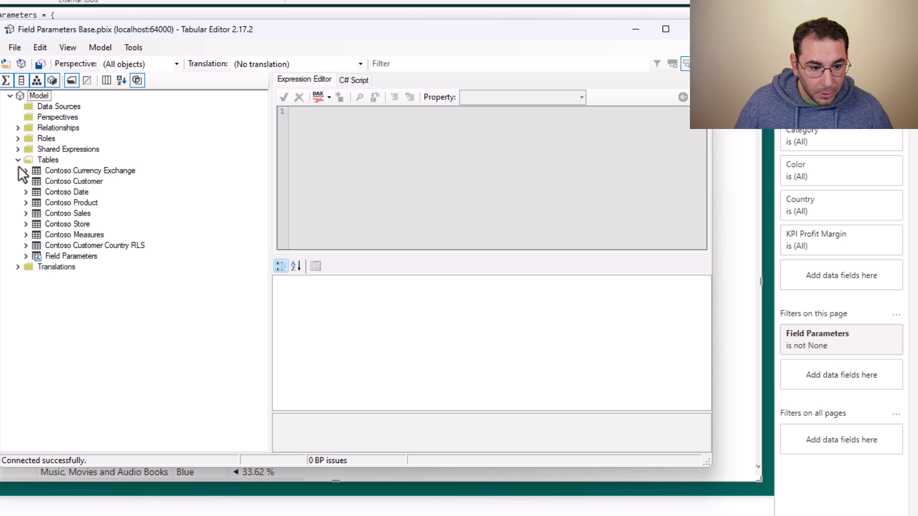
left_click(26, 203)
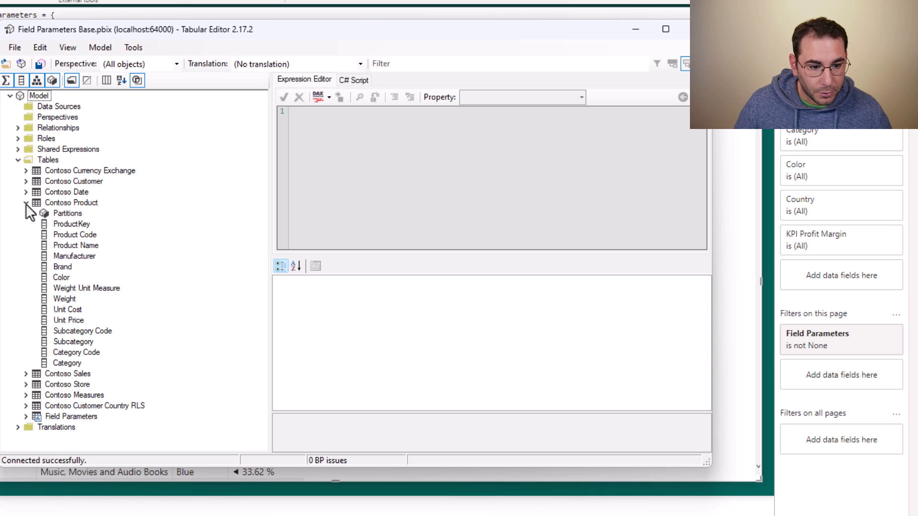
left_click(61, 277)
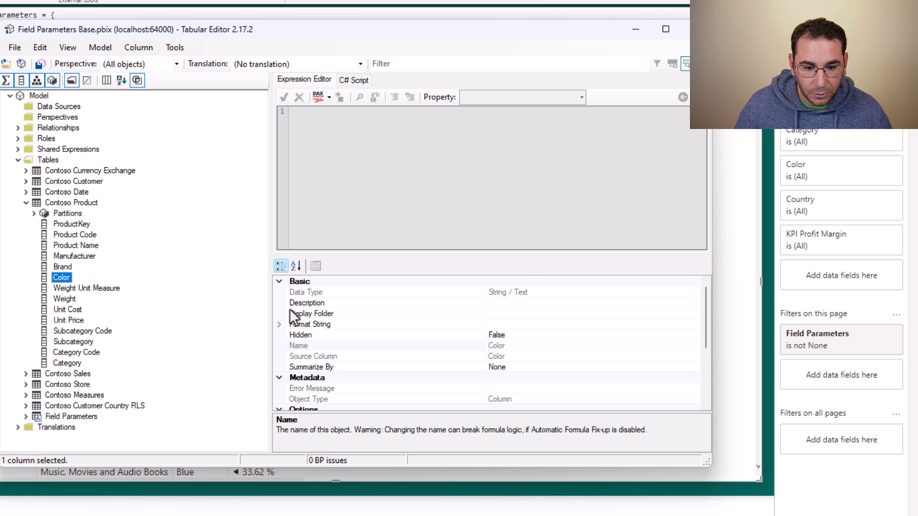
Set the Color column's Object Level Security to None for the Germany User role, save the changes to the model and close Tabular Editor.
scroll(393, 331, "down", 1)
scroll(390, 328, "down", 2)
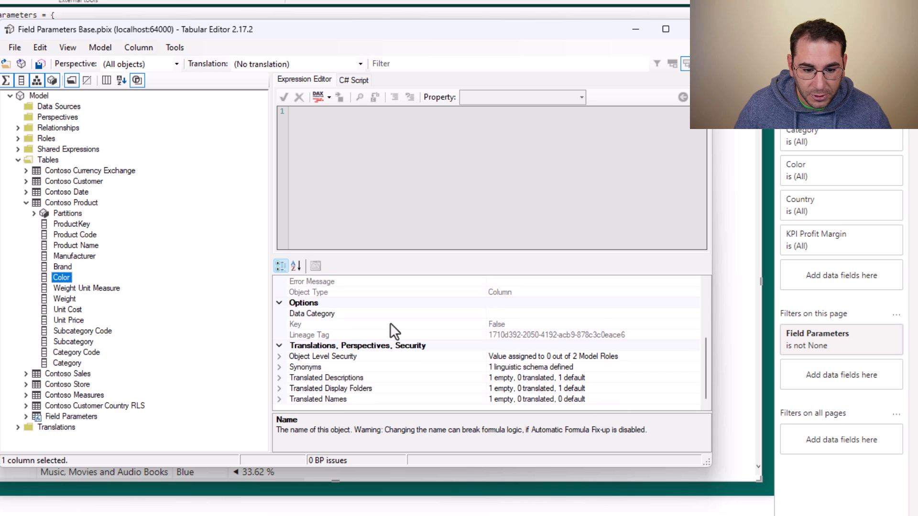
left_click(279, 356)
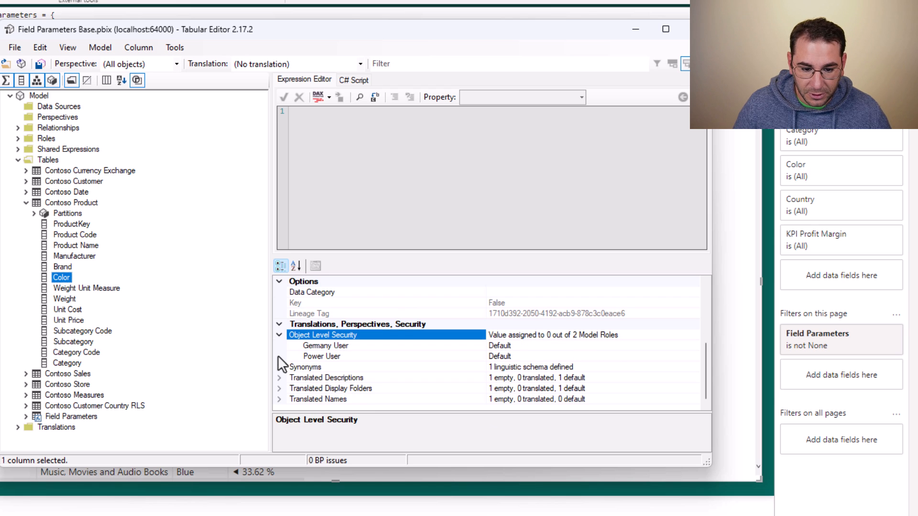
left_click(507, 345)
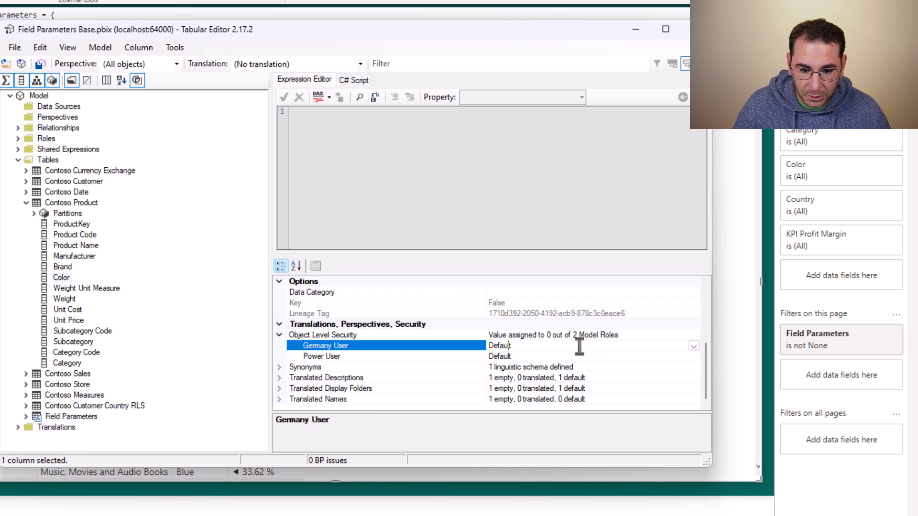
left_click(693, 346)
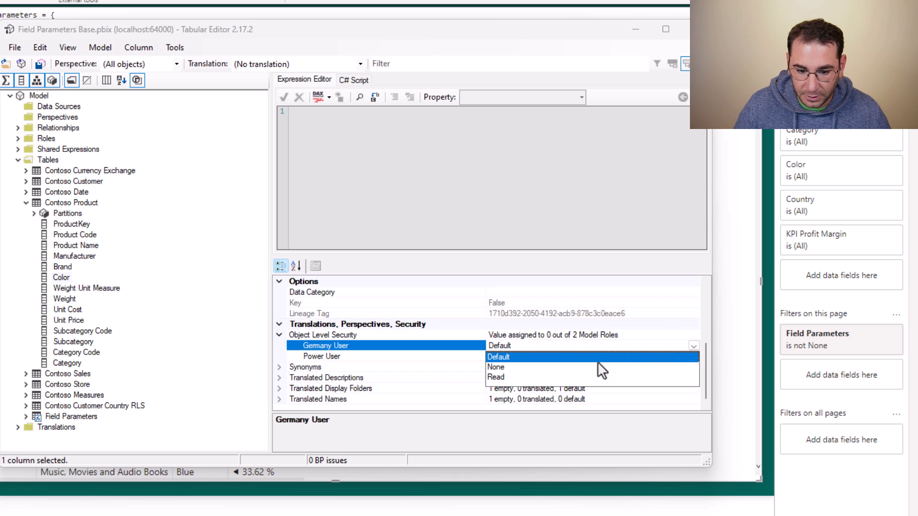
left_click(567, 367)
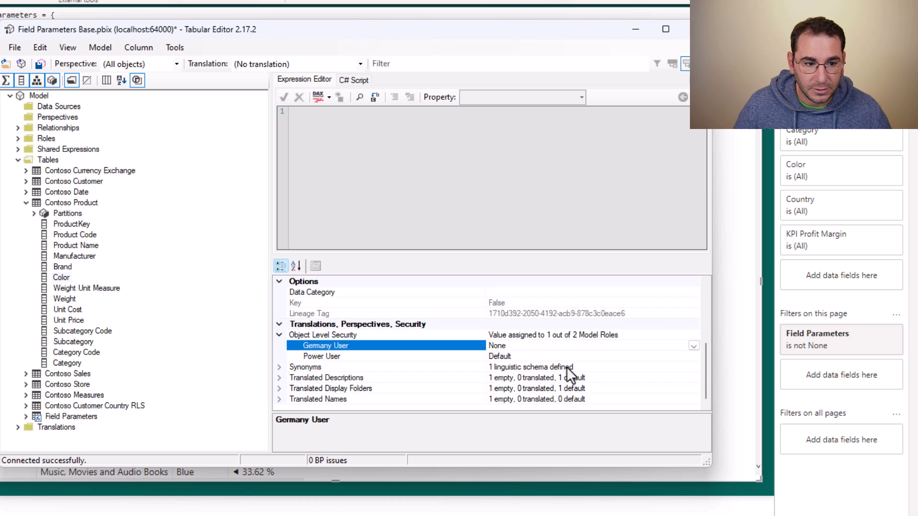
left_click(42, 63)
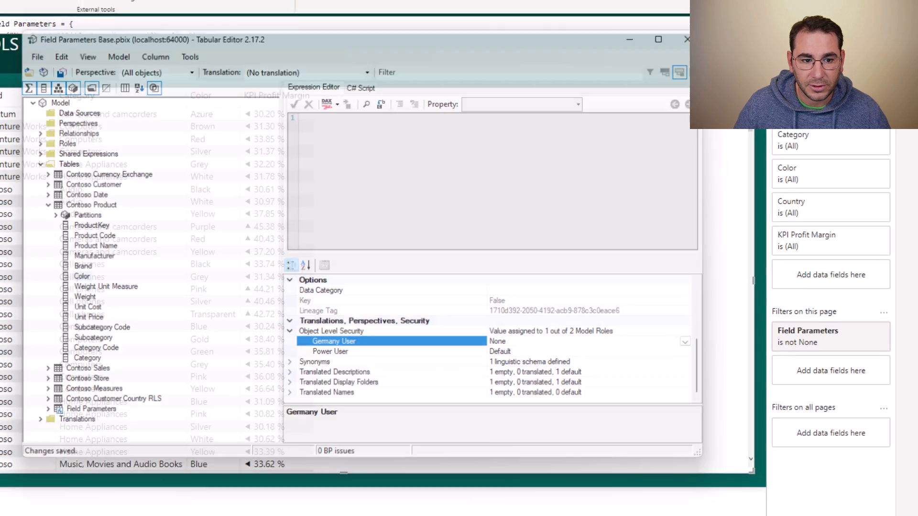
left_click(686, 29)
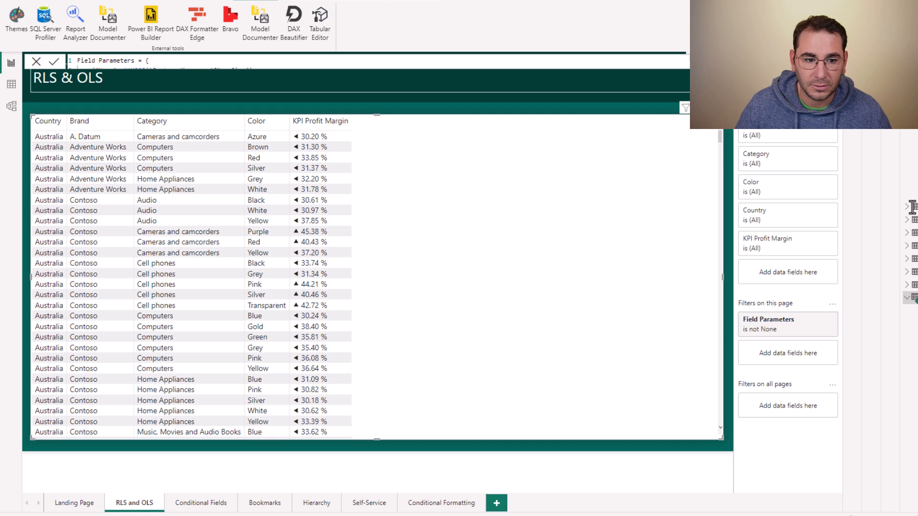
Test the object-level security by viewing the RLS and OLS page as the Germany User role.
left_click(56, 1)
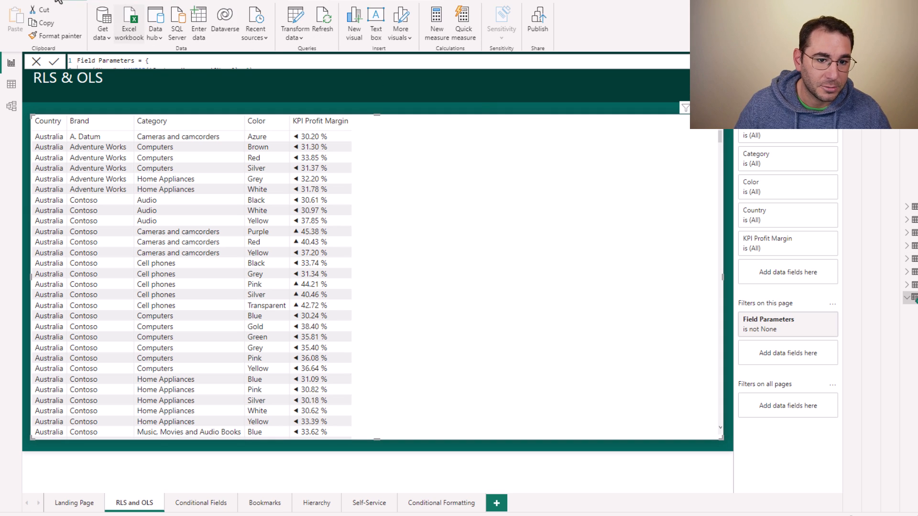
left_click(132, 2)
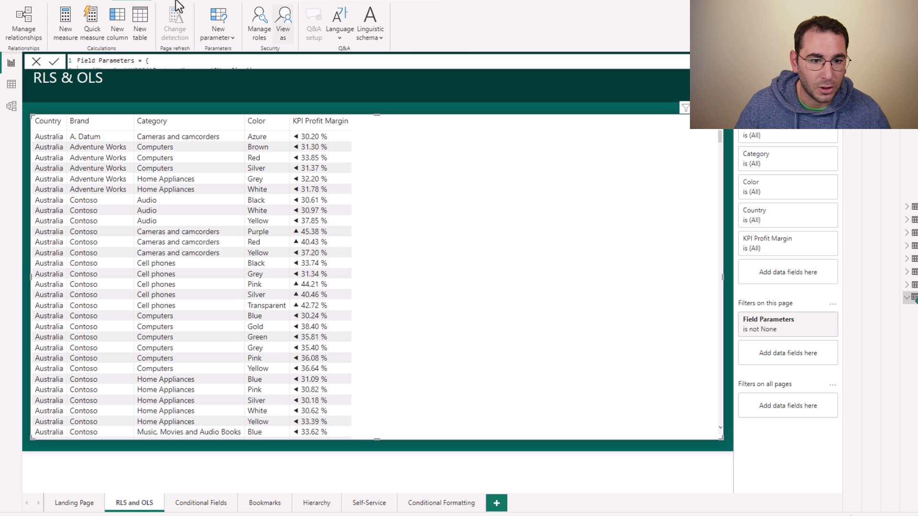
left_click(291, 20)
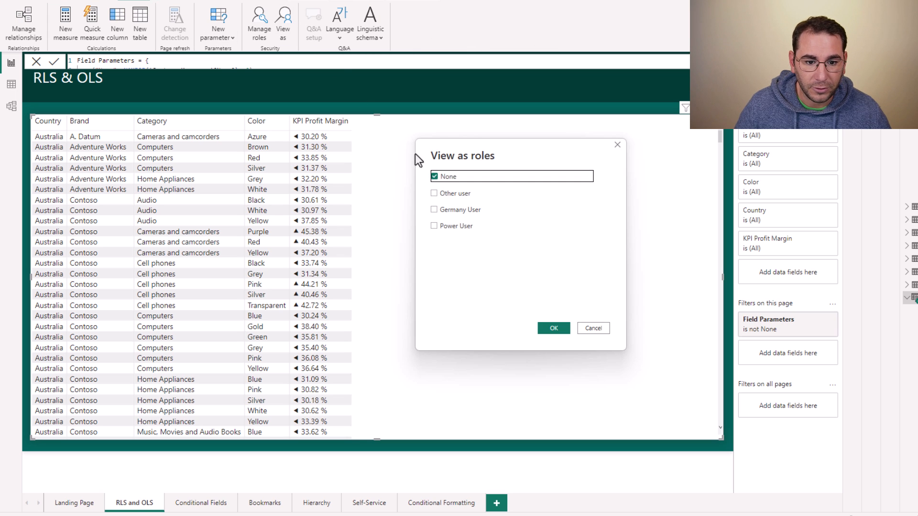
left_click(467, 210)
left_click(553, 329)
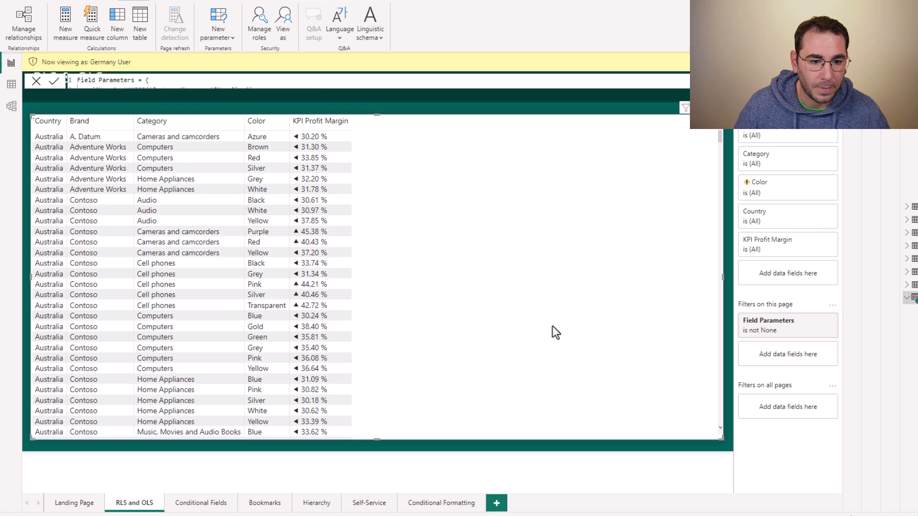
Return the report to the unrestricted view with the role None.
left_click(285, 24)
left_click(450, 178)
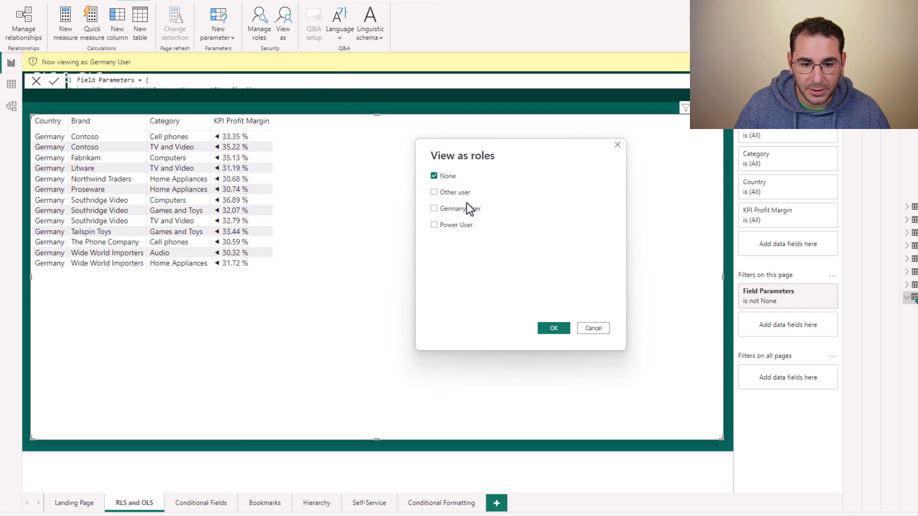
left_click(552, 328)
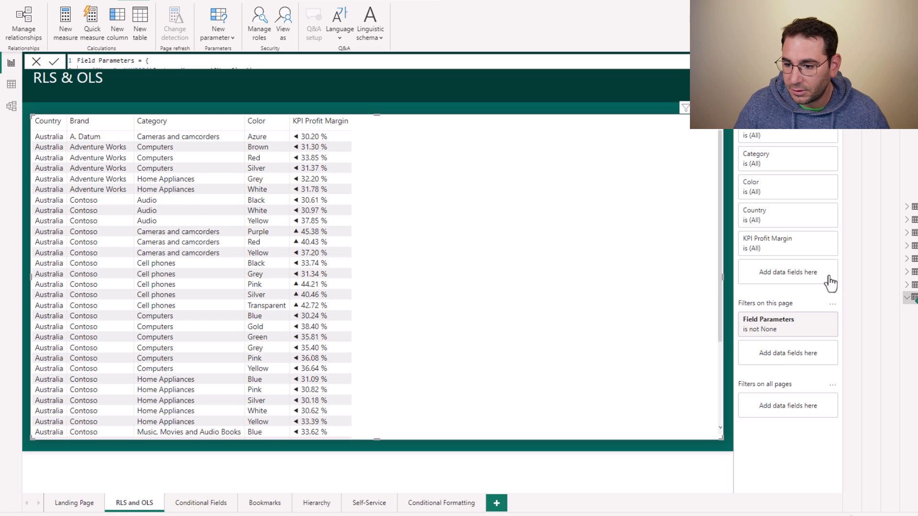
Add the Contoso Product Color column directly to the table visual and view the report as the Power User role.
left_click(909, 259)
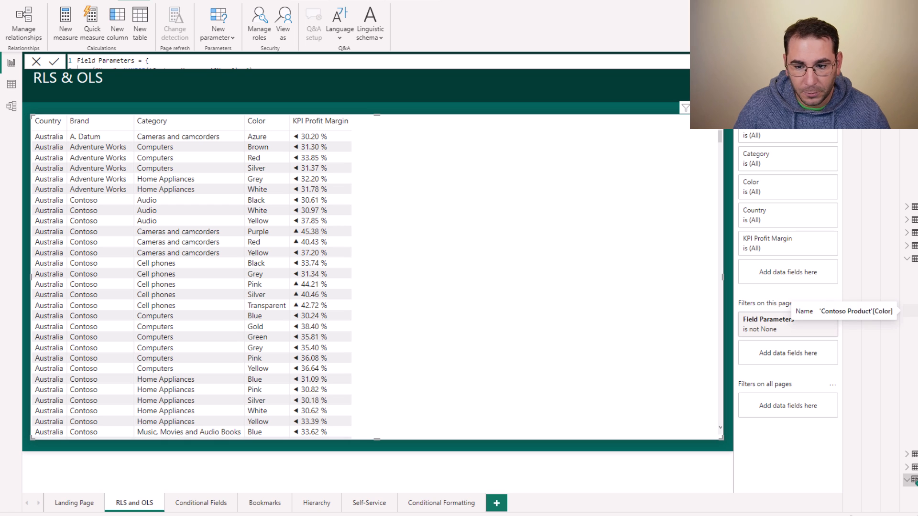
left_click(909, 311)
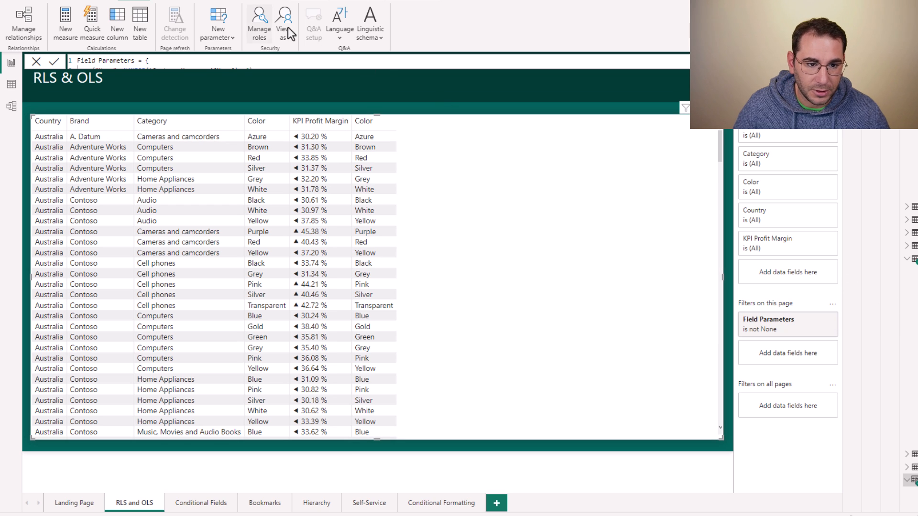
left_click(288, 27)
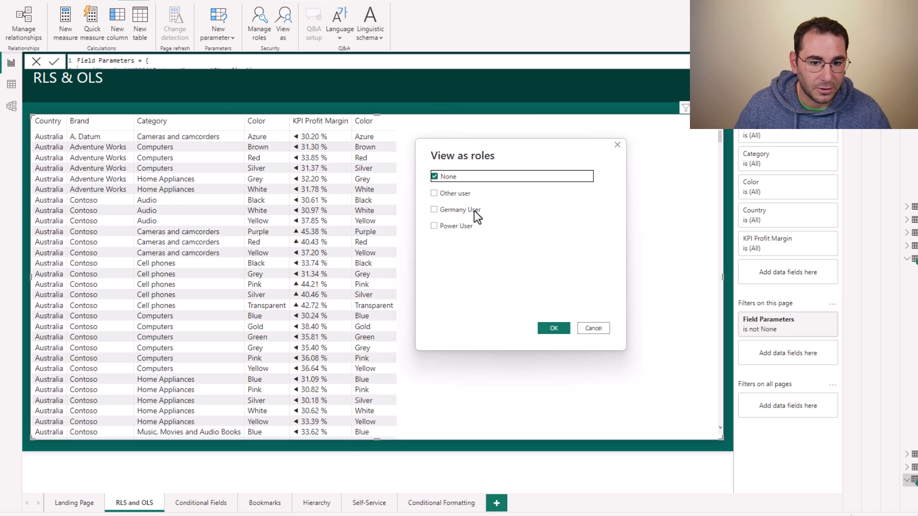
left_click(457, 226)
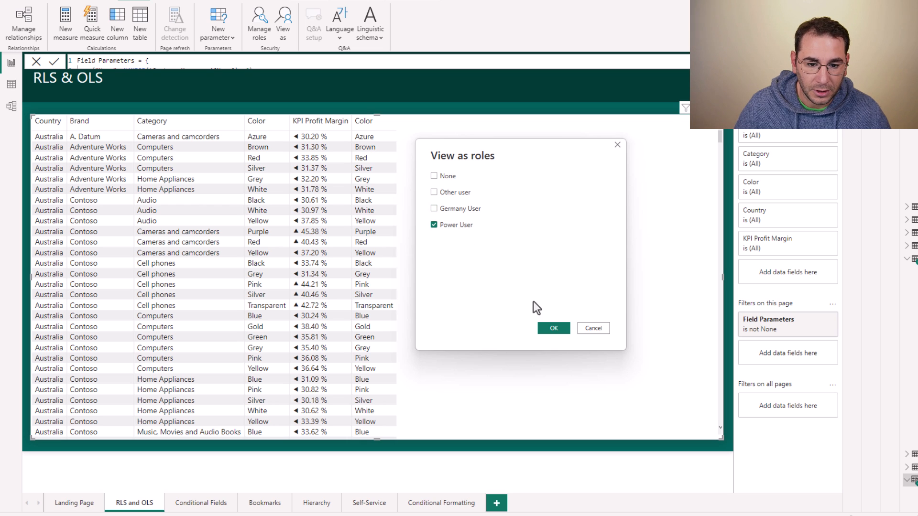
left_click(554, 328)
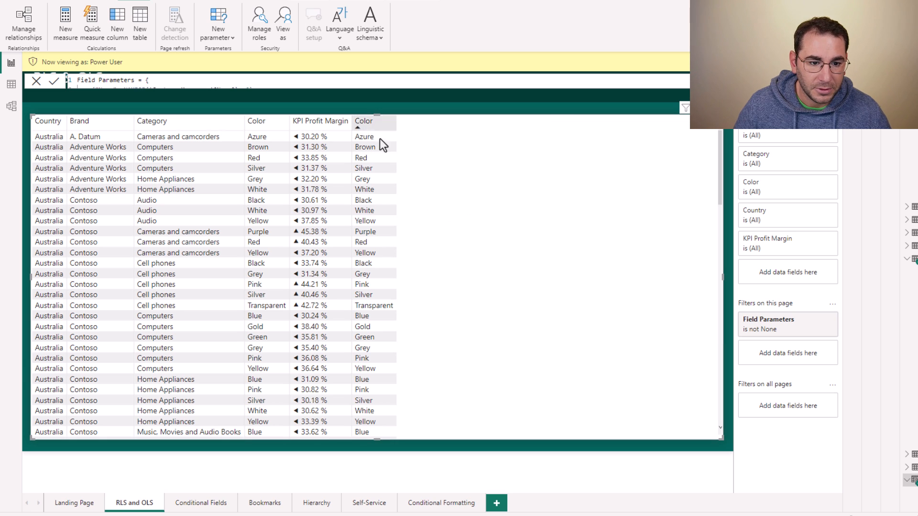
Switch the viewed role to Germany User and remove the directly added Color column from the table visual.
left_click(284, 39)
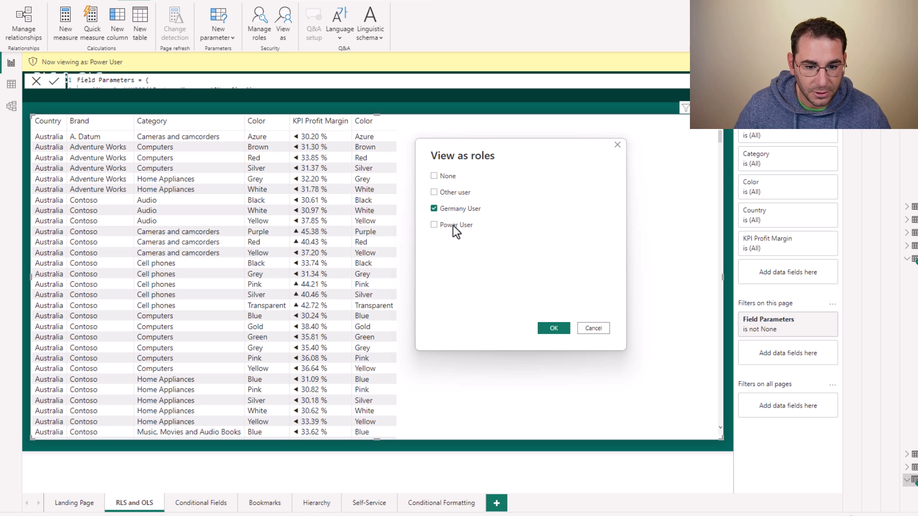
left_click(551, 326)
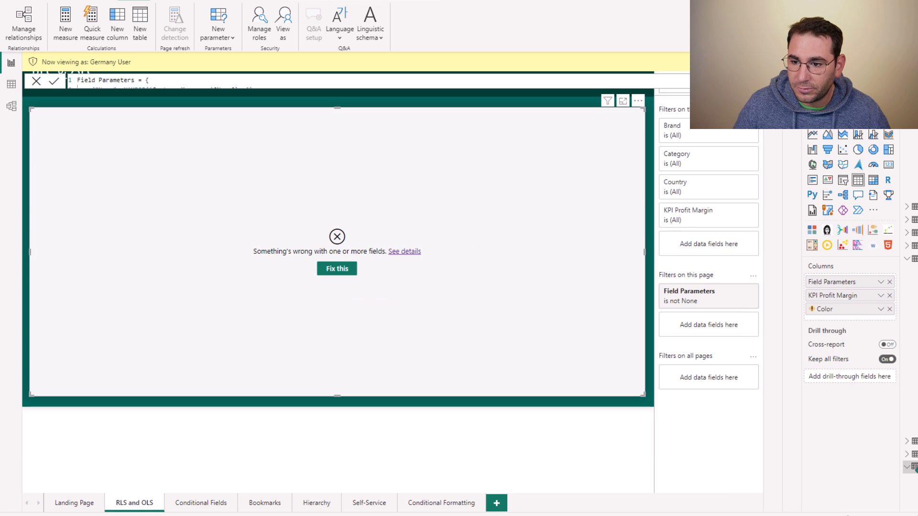
left_click(890, 309)
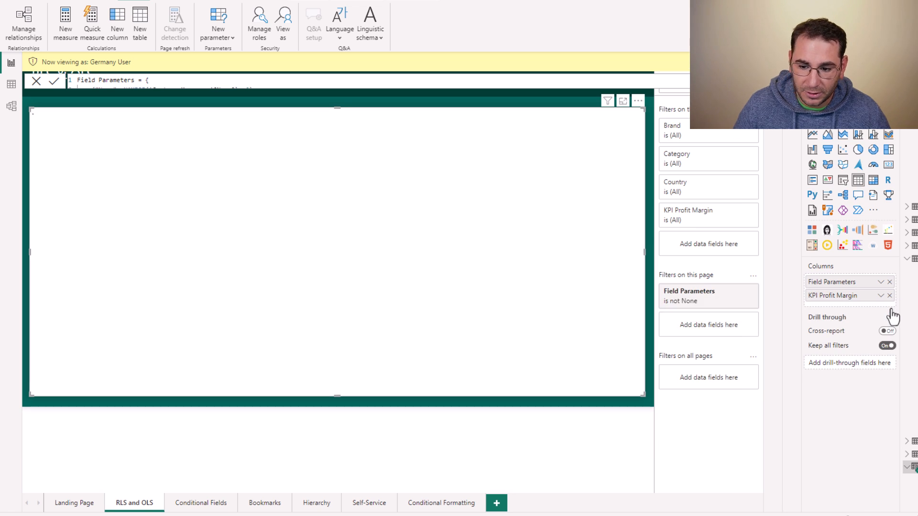
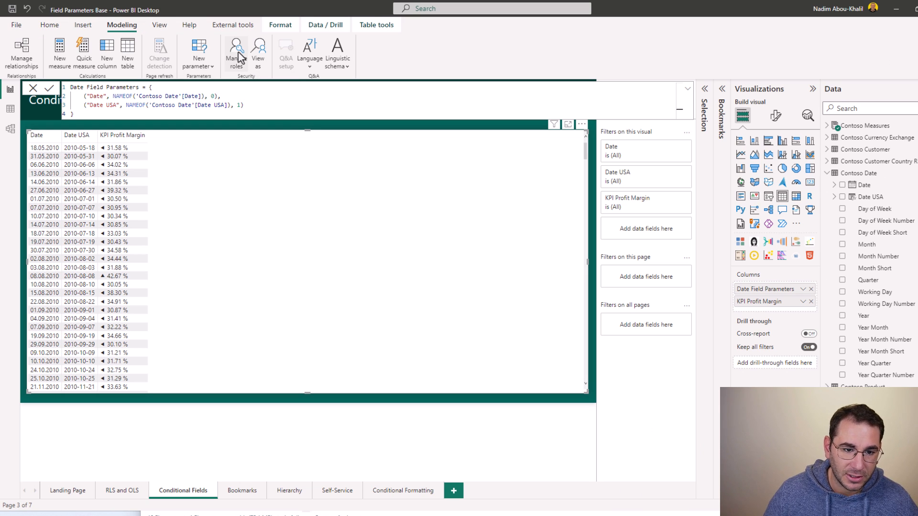
For the USA User role, enter and verify the filter [Date Field Parameter] = "Date USA" on the Date Field Parameters table.
left_click(238, 55)
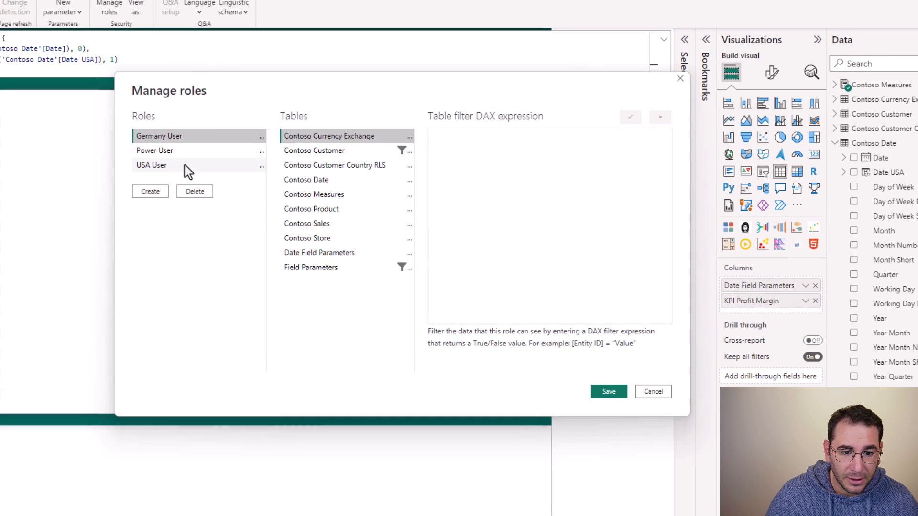
left_click(186, 171)
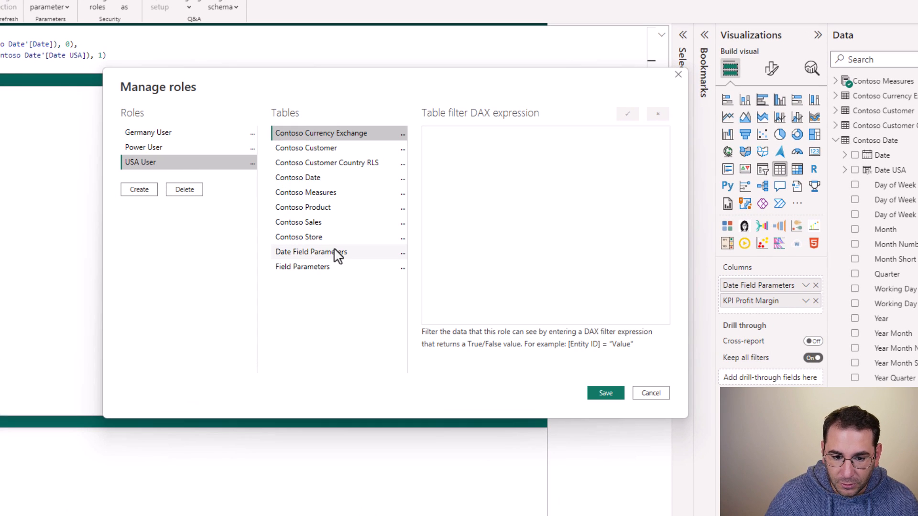
left_click(333, 252)
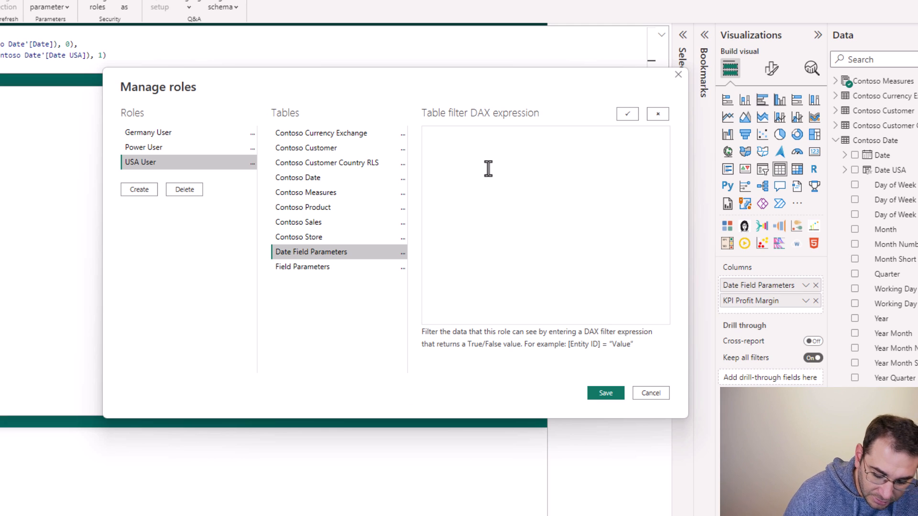
type("[")
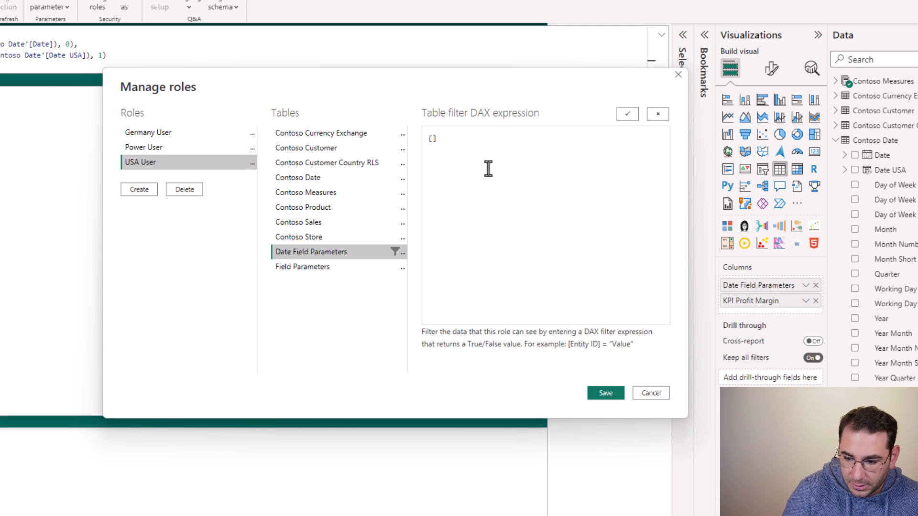
type("Date ")
type("Field Param")
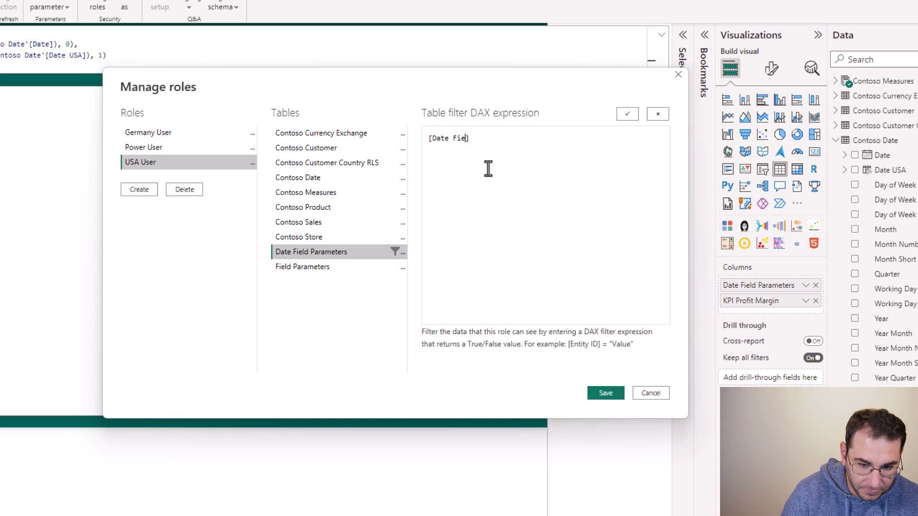
type("eter = \" ")
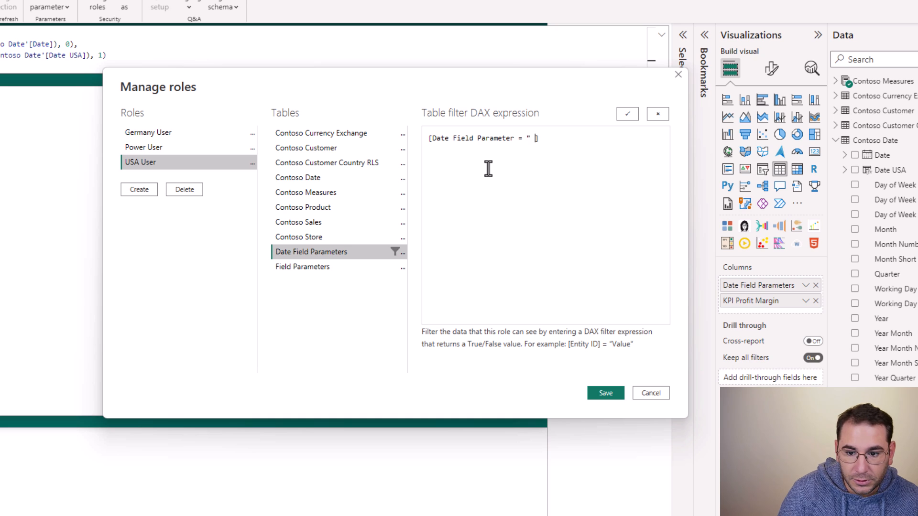
type("Da")
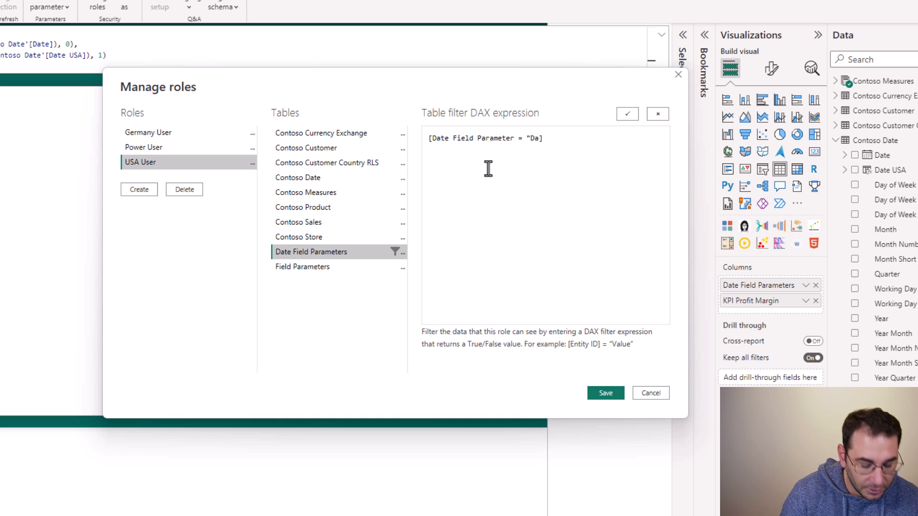
type("te USA")
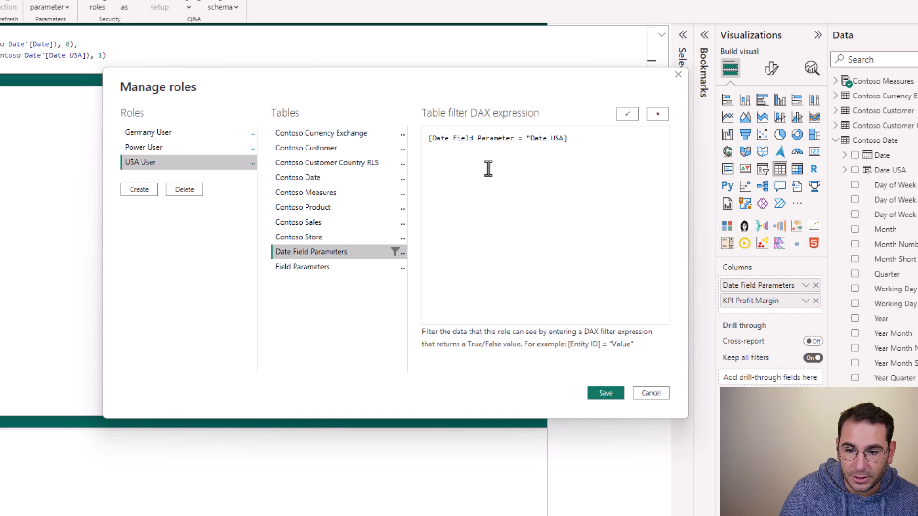
type("\"")
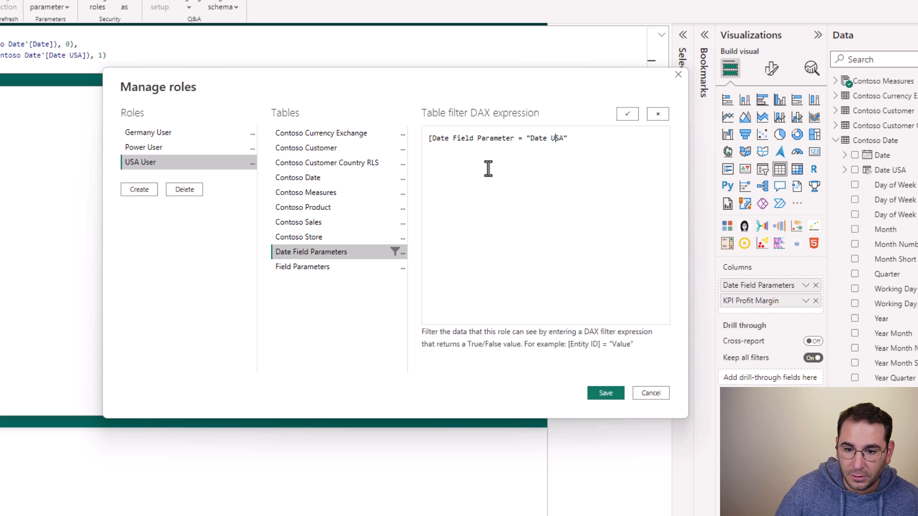
key("Left")
key("Left")
key("Left")
key("Left")
key("Left")
key("Left")
key("Left")
key("Left")
key("Left")
key("Left")
key("Left")
key("Right")
key("Right")
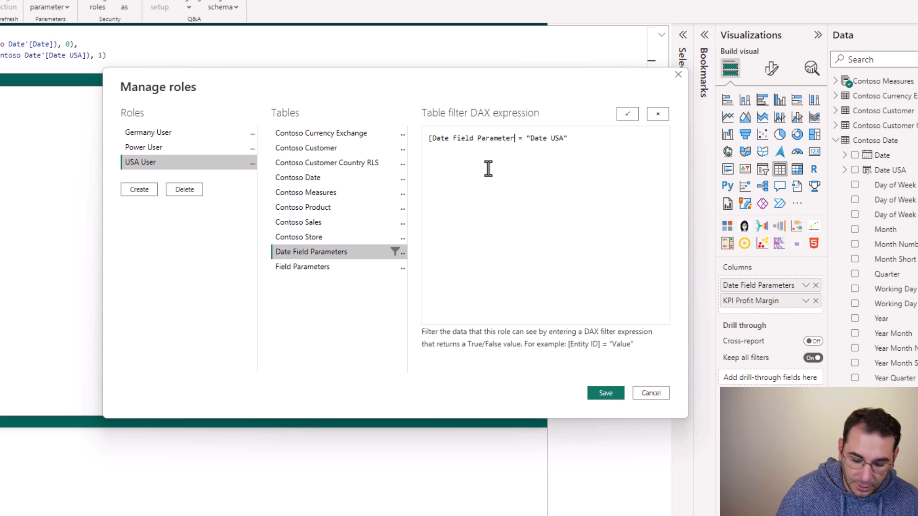
type("]")
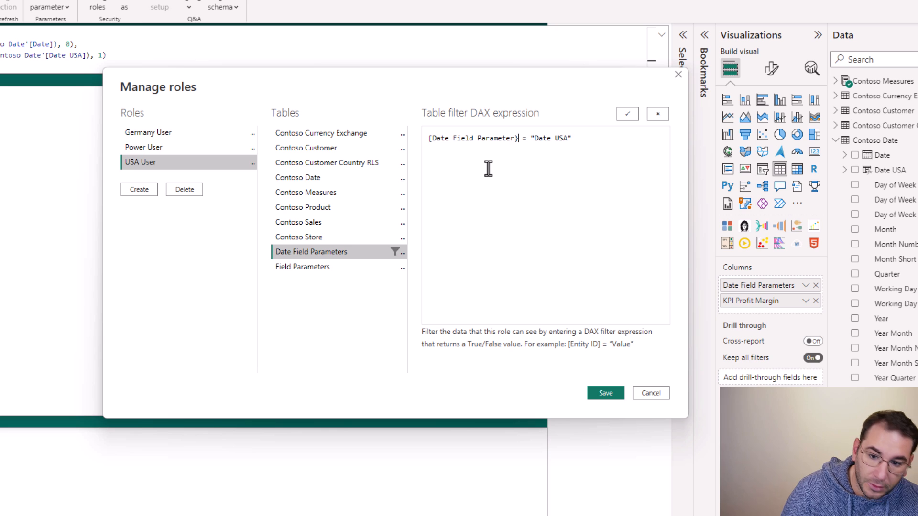
key("BackSpace")
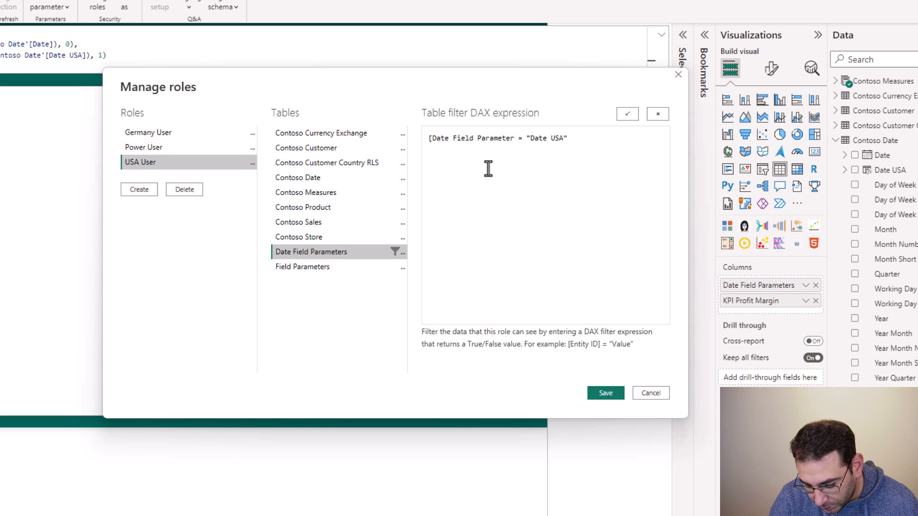
type("]")
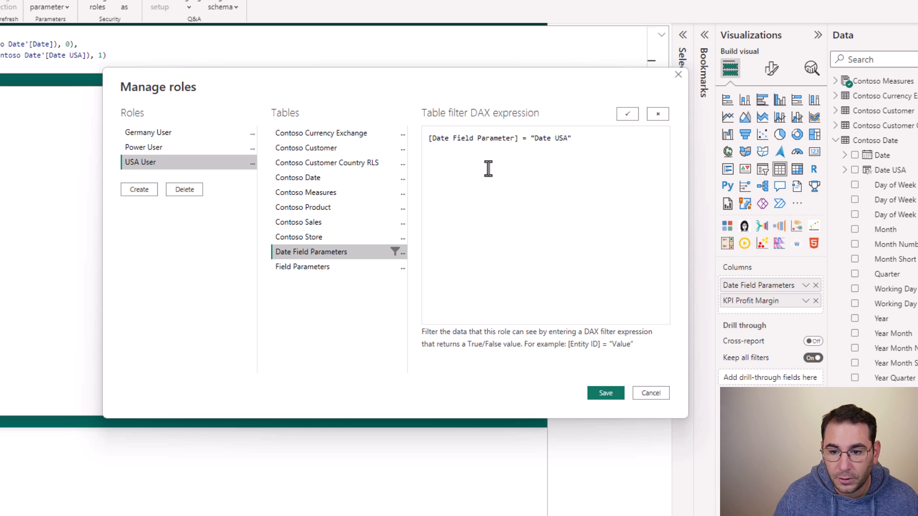
left_click(618, 115)
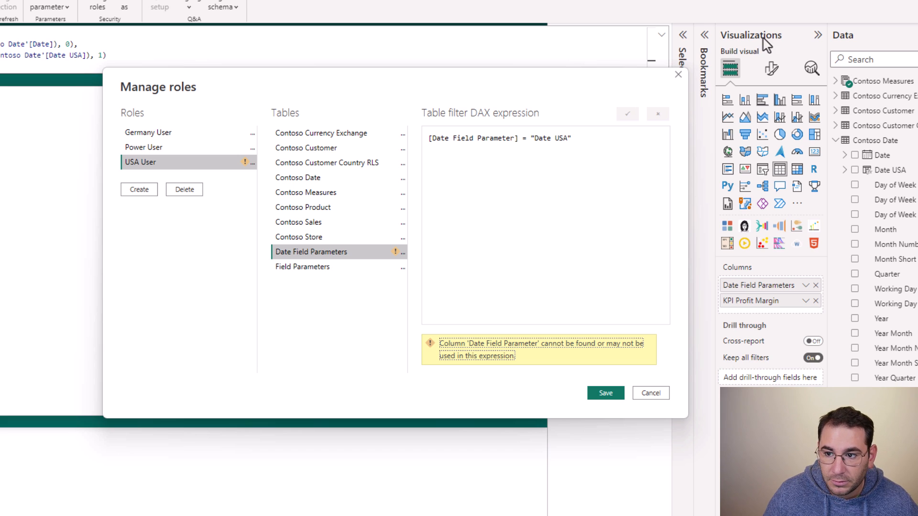
Correct the column name in the USA User filter to [Date Field Parameters] and verify the expression again.
left_click(514, 138)
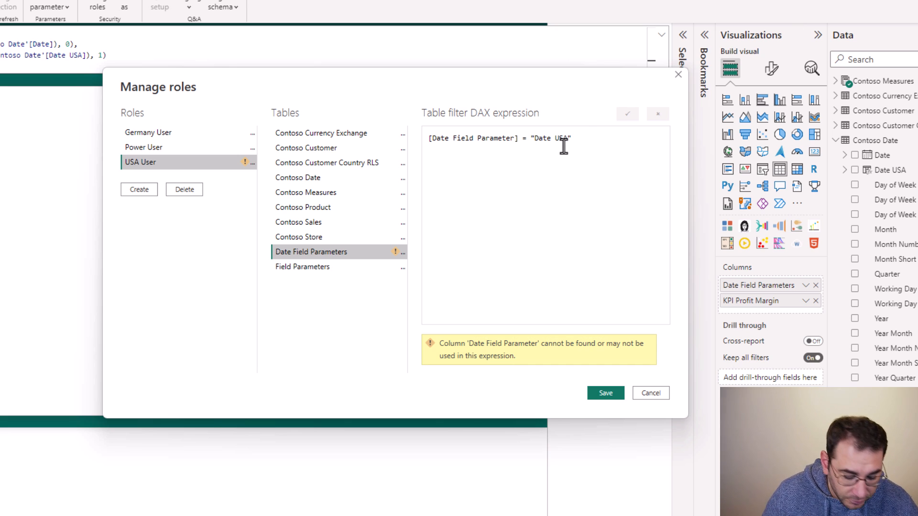
type("s")
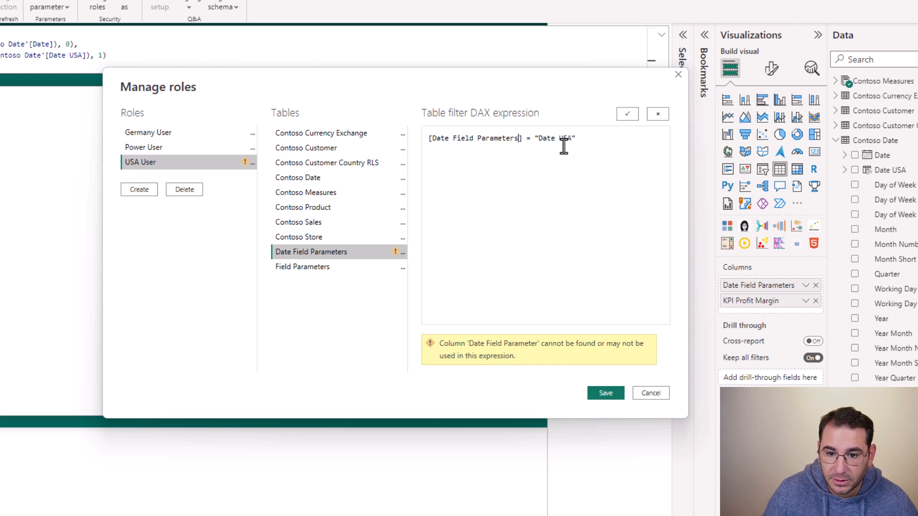
left_click(628, 114)
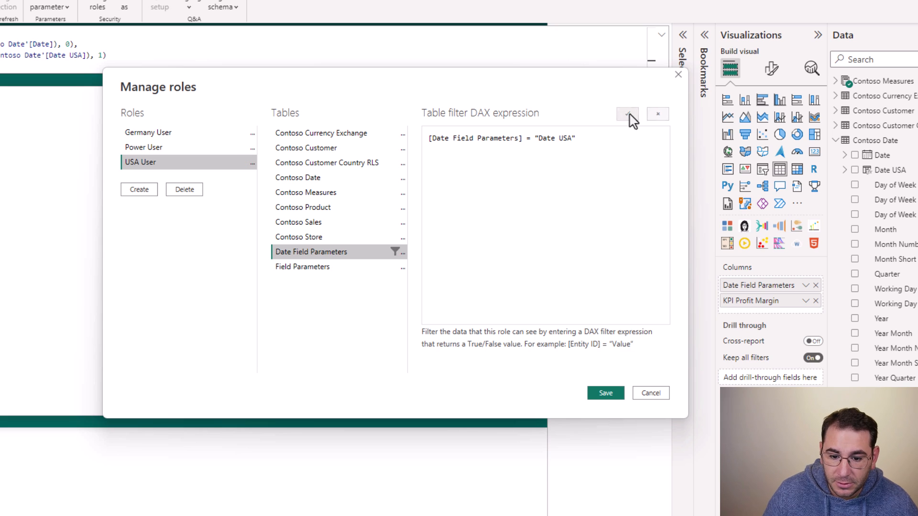
For the Germany User role, enter and verify the filter [Date Field Parameters] = "Date" on the Date Field Parameters table.
left_click(174, 136)
left_click(366, 250)
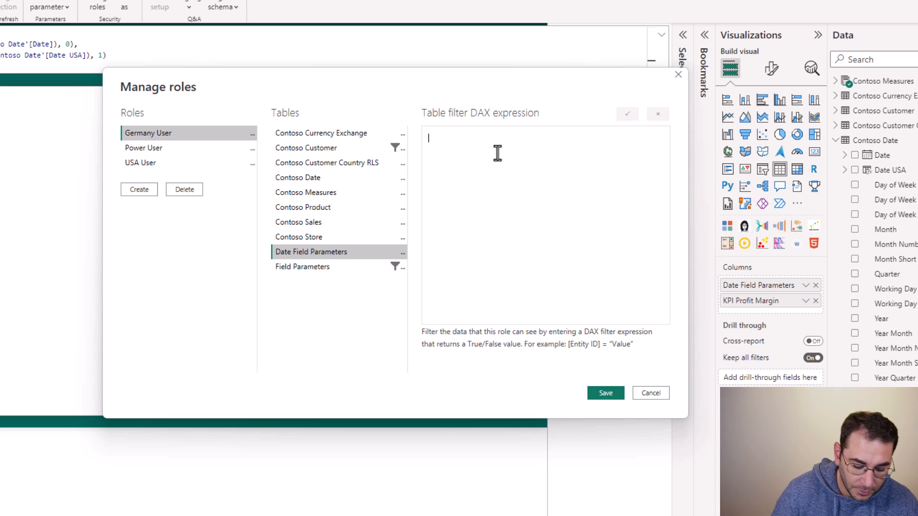
type("[")
type("Date FIeld Pa")
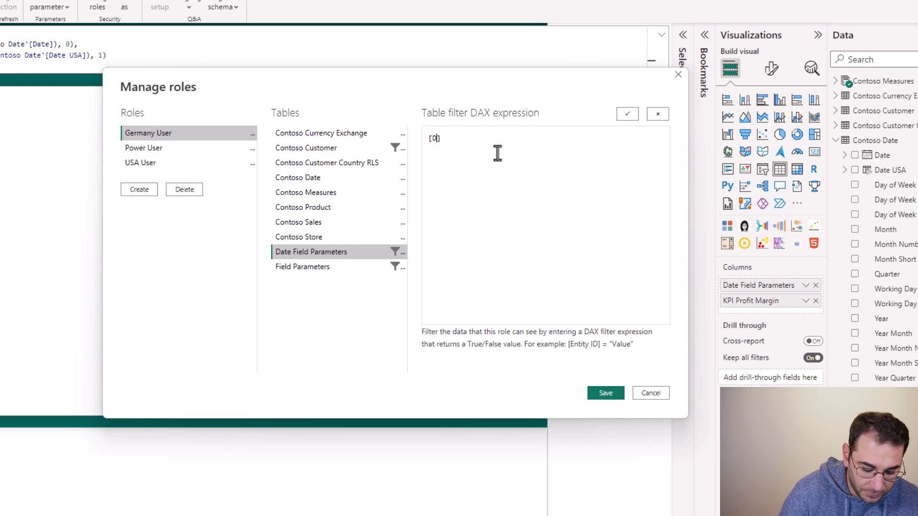
key("BackSpace")
key("BackSpace")
key("BackSpace")
key("BackSpace")
key("BackSpace")
key("BackSpace")
key("BackSpace")
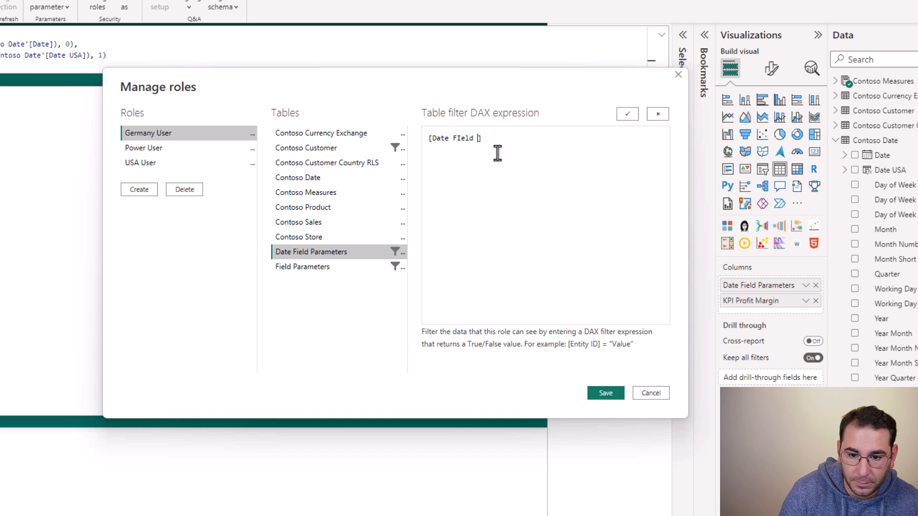
type("ield Param")
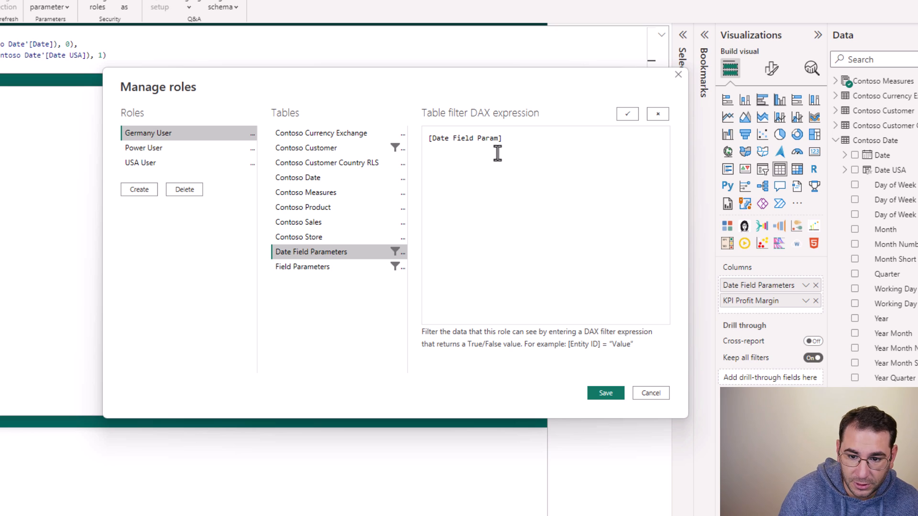
type("eters]")
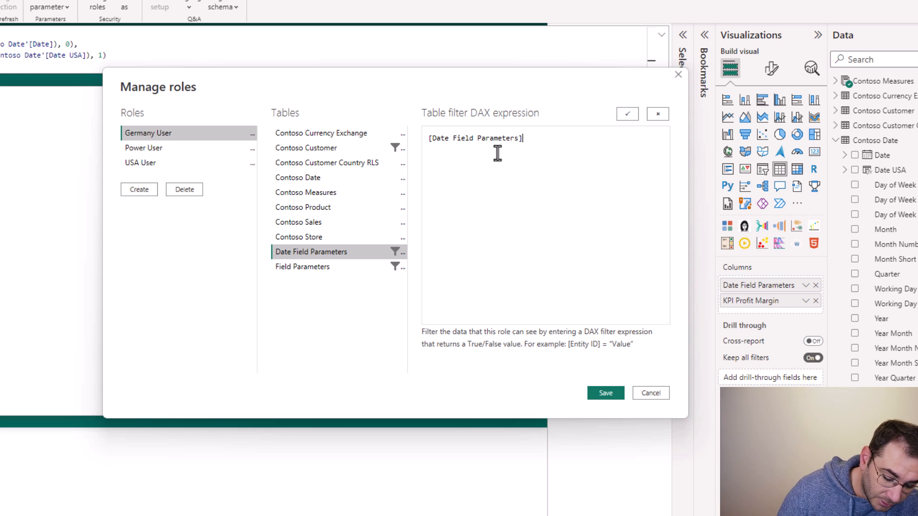
type(" = ")
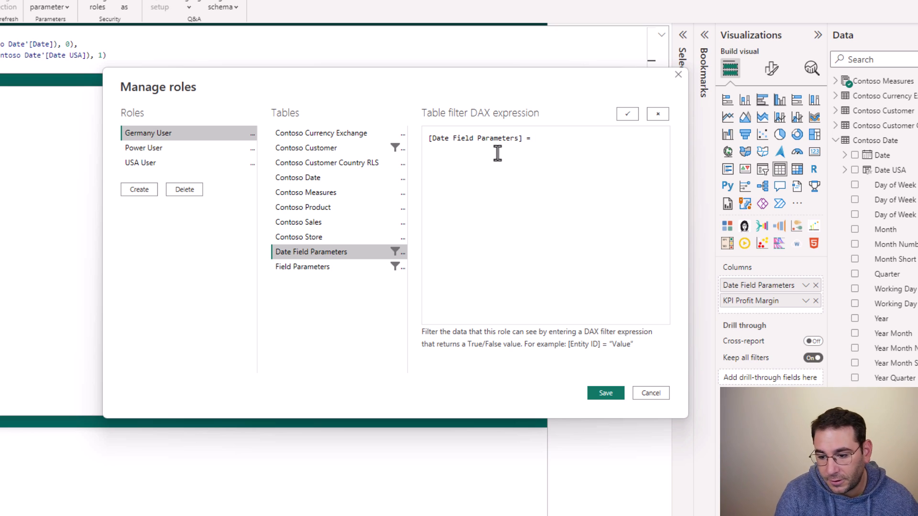
type("\"")
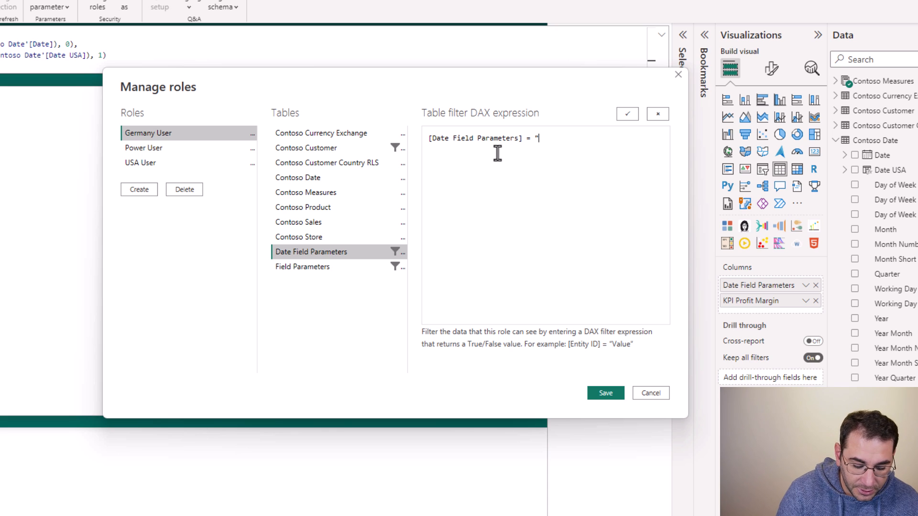
type("Date\"")
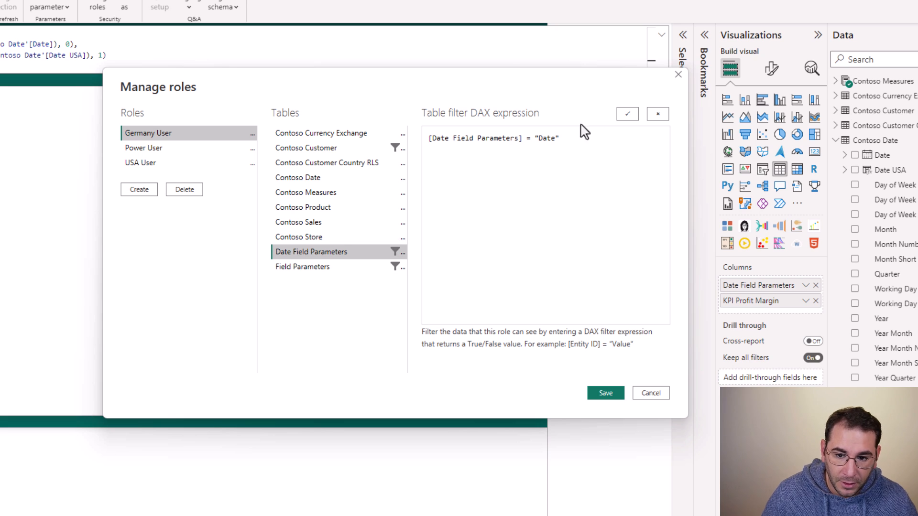
left_click(626, 114)
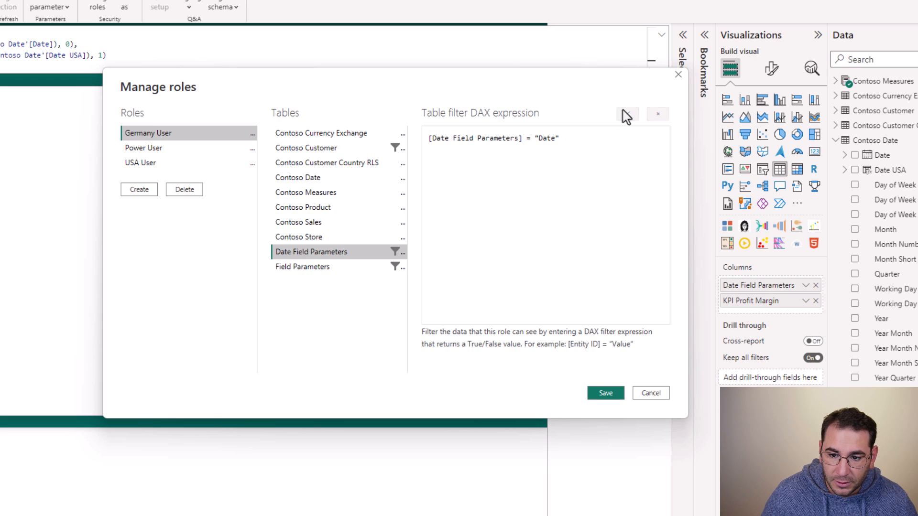
Review the Date Field Parameters filter expressions of the USA User and Germany User roles.
left_click(145, 164)
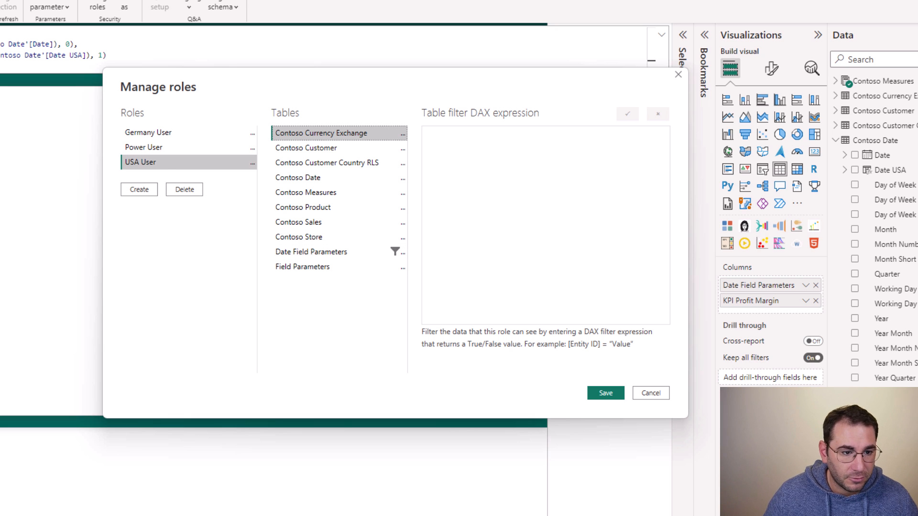
left_click(338, 263)
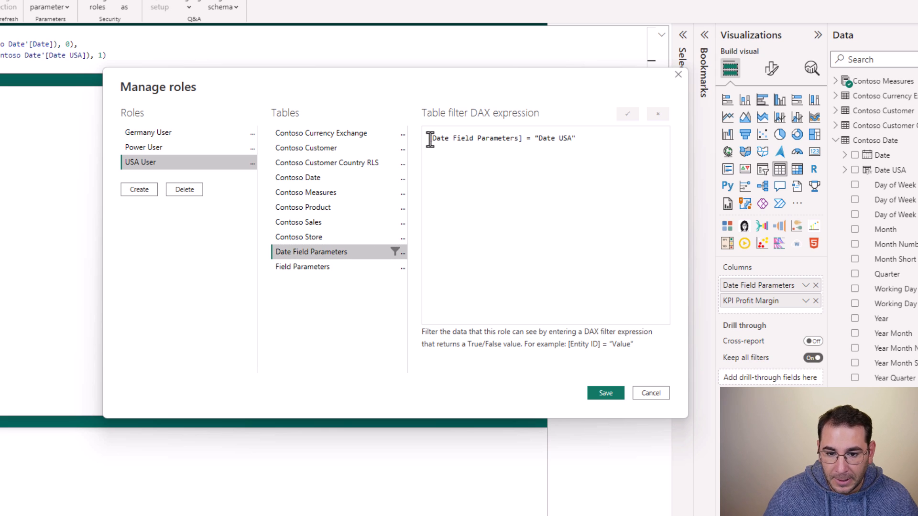
left_click_drag(427, 139, 586, 136)
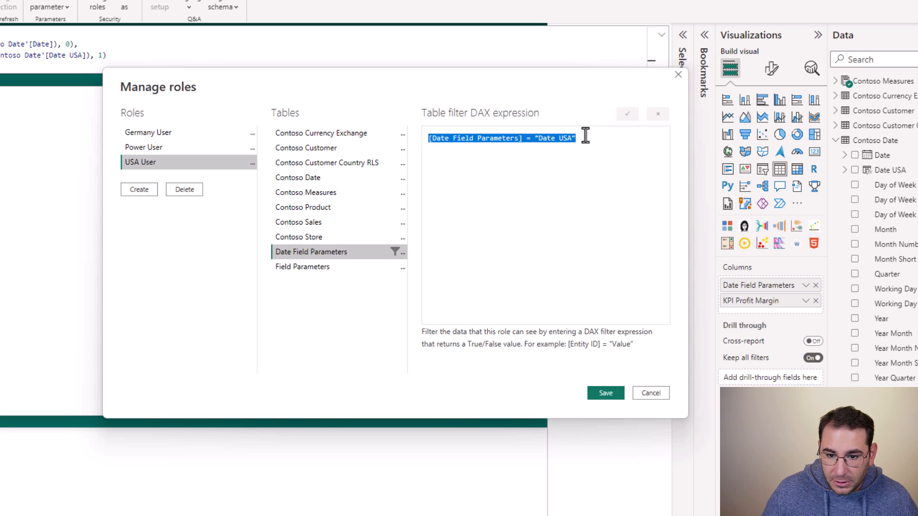
left_click(538, 148)
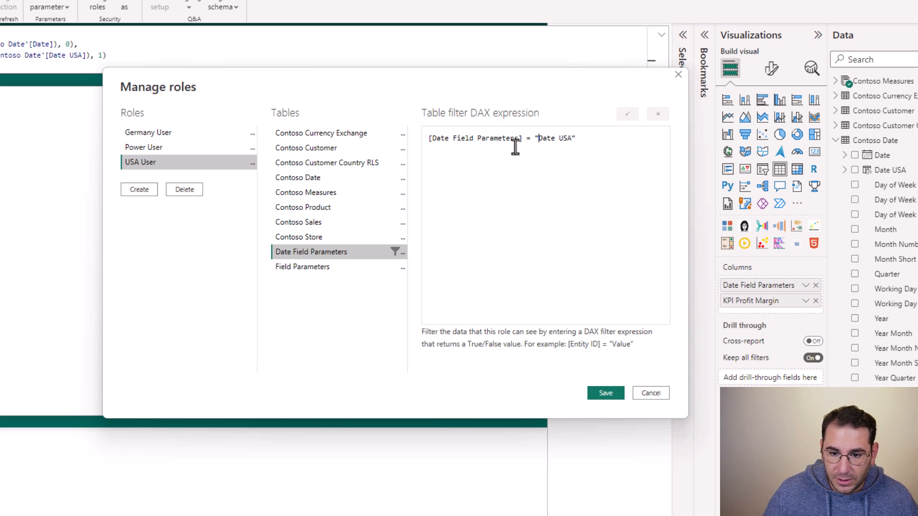
left_click(187, 136)
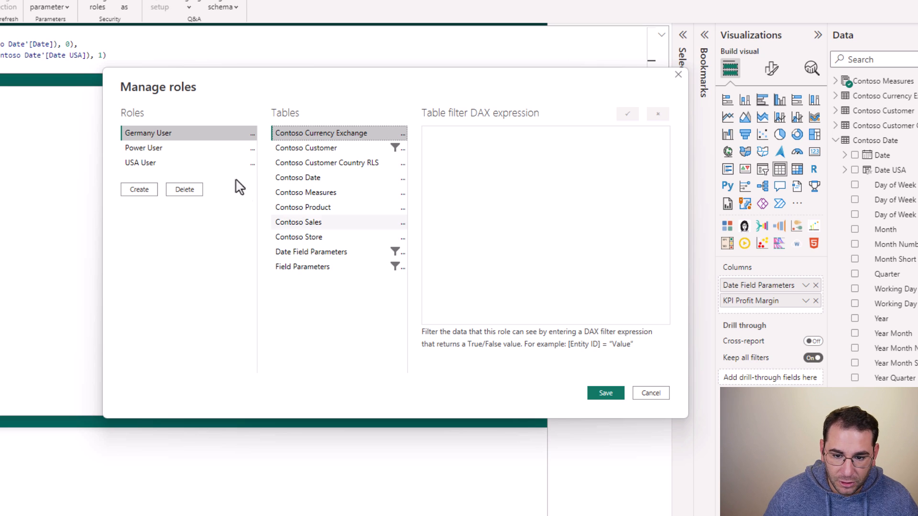
left_click(326, 254)
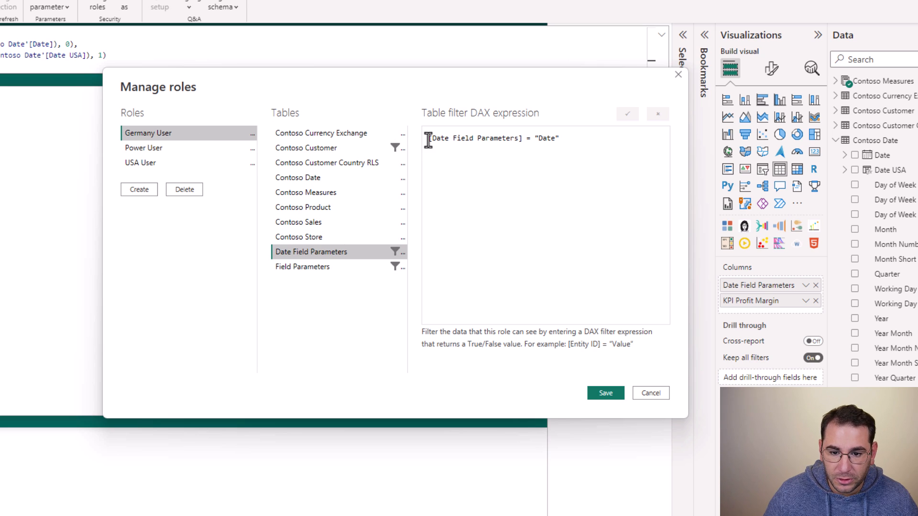
left_click_drag(429, 141, 567, 144)
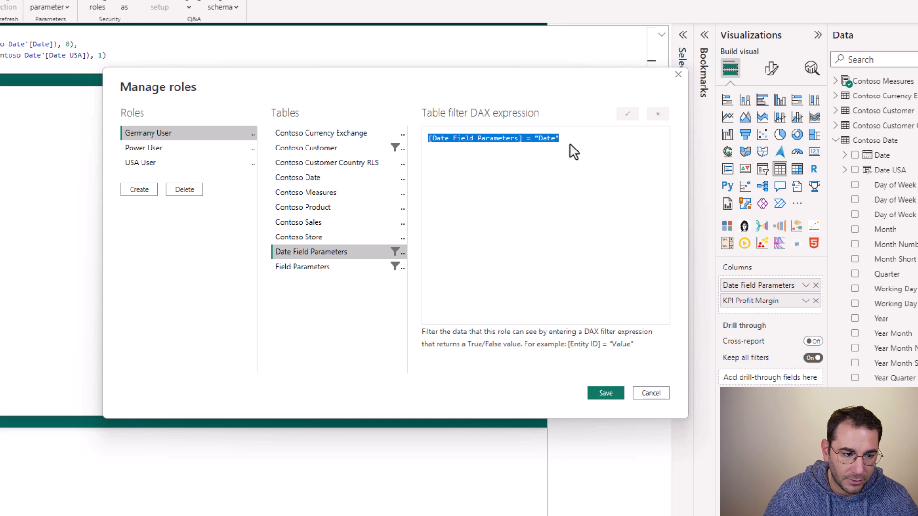
Save the security roles, view the report as the Germany User role, and collapse the formula to expose the date table.
left_click(606, 394)
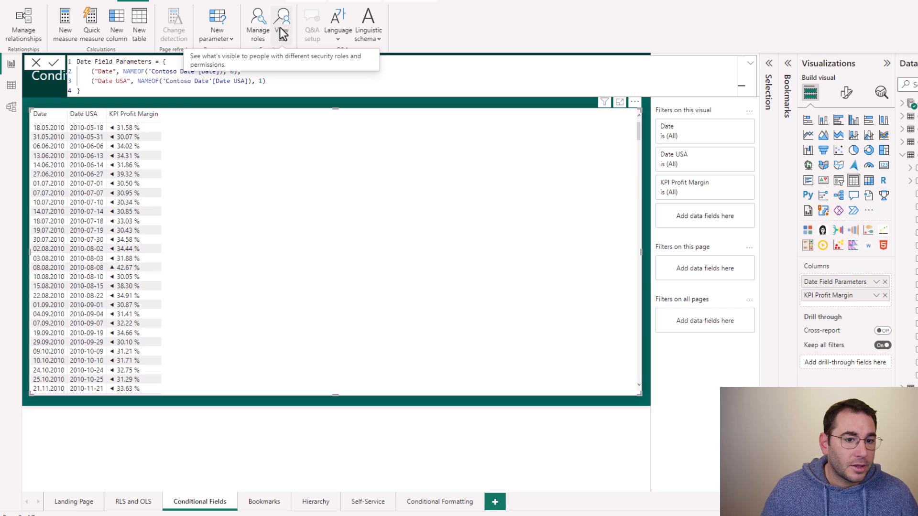
left_click(282, 32)
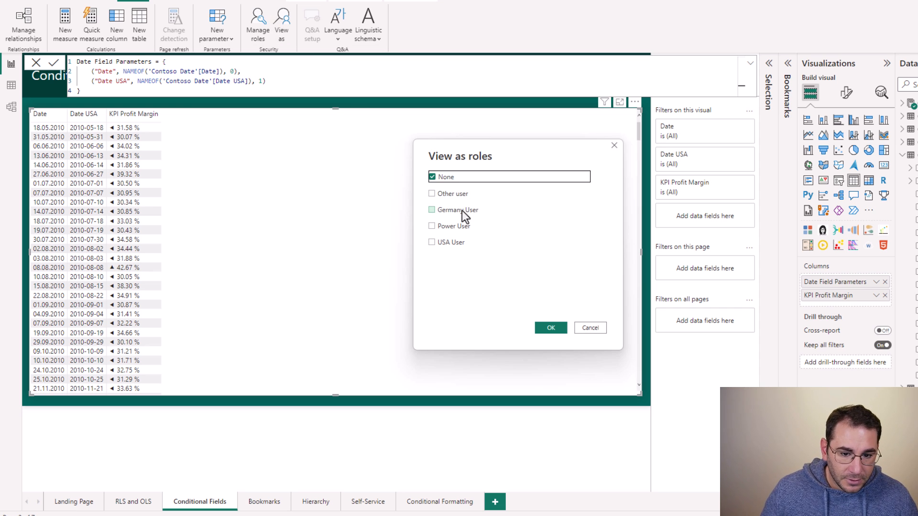
left_click(462, 211)
left_click(542, 328)
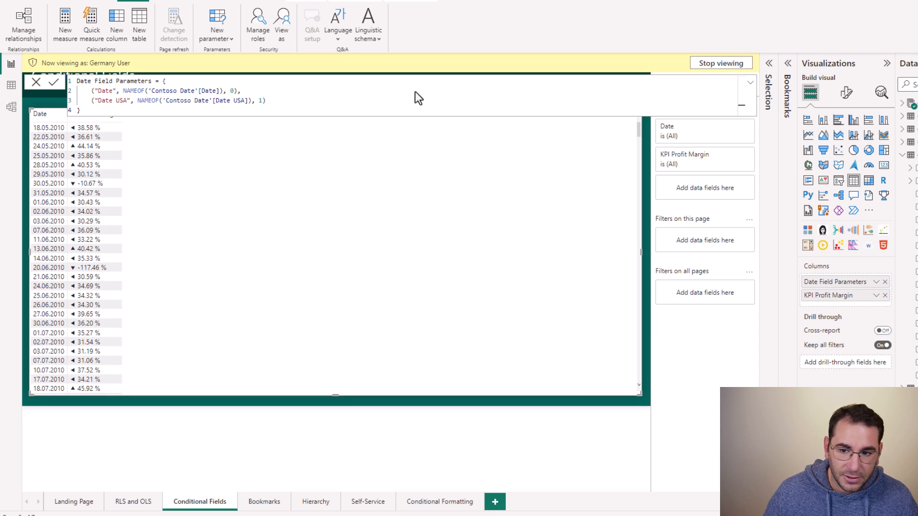
left_click(747, 84)
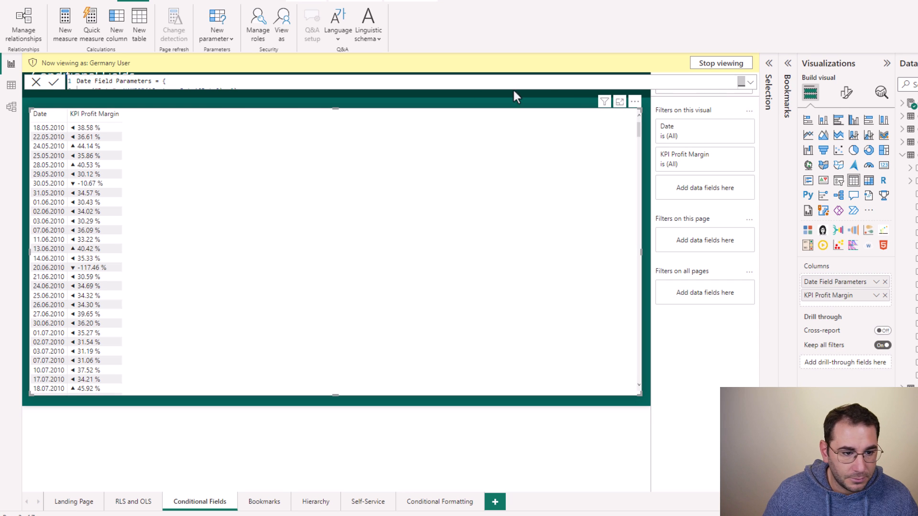
left_click(208, 100)
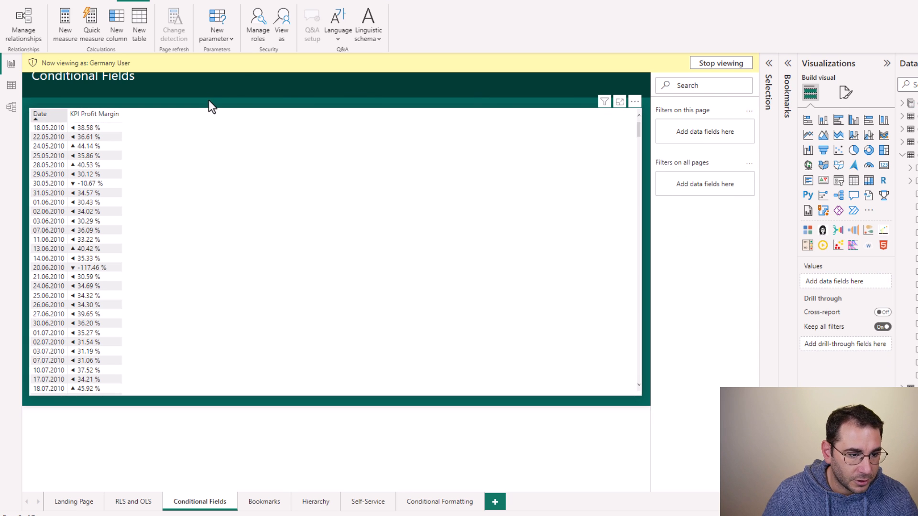
View the report as the USA User role instead of Germany User.
left_click(287, 33)
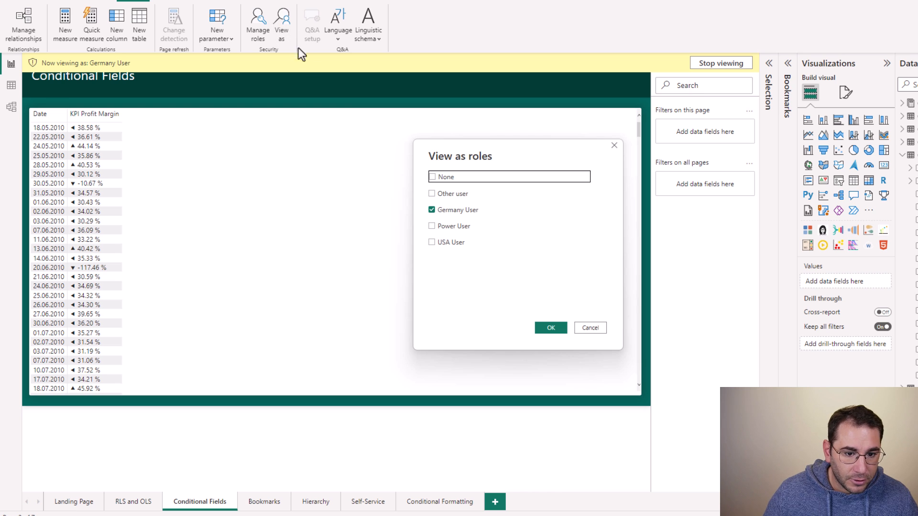
left_click(446, 244)
left_click(455, 209)
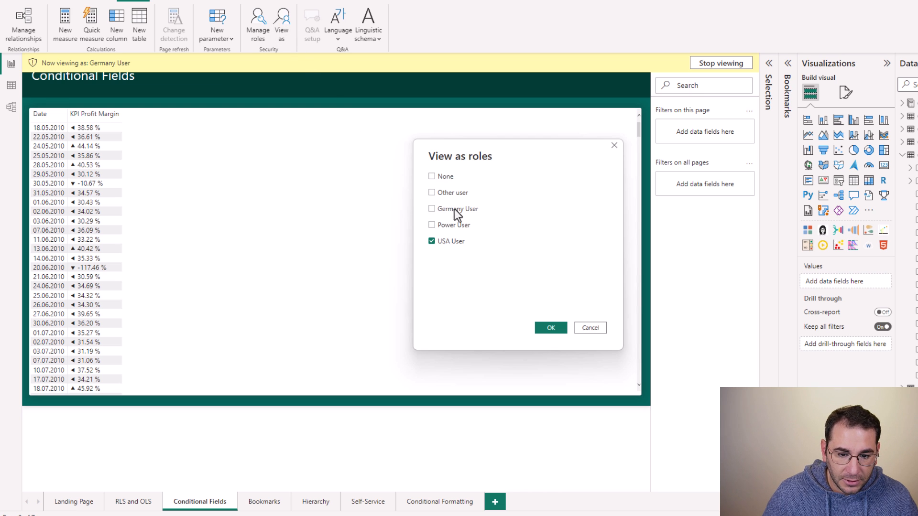
left_click(551, 329)
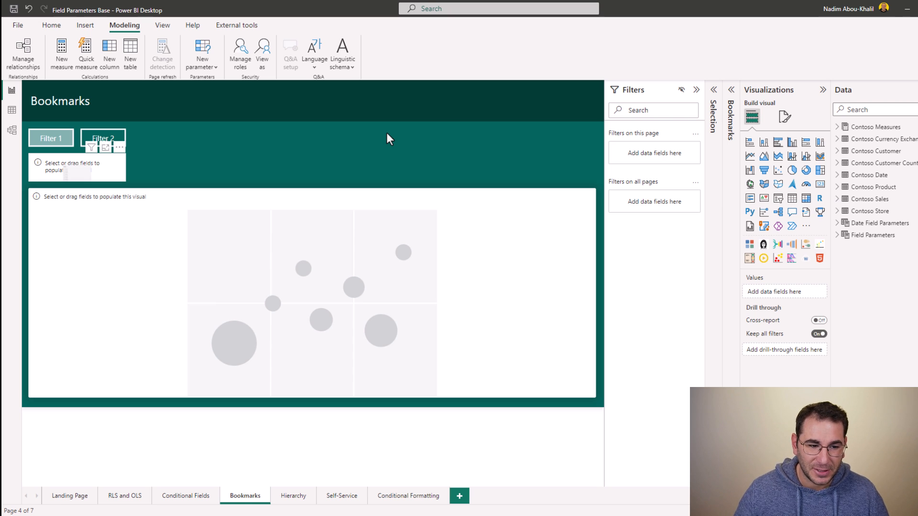
Inspect the Filter 1 and Filter 2 buttons on the Bookmarks page and match them to their entries in the layer order.
left_click(64, 138)
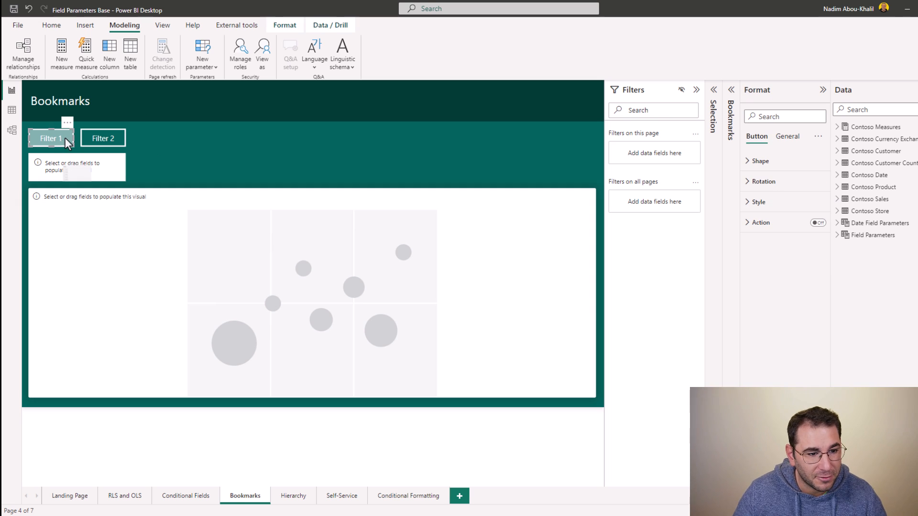
left_click(115, 142)
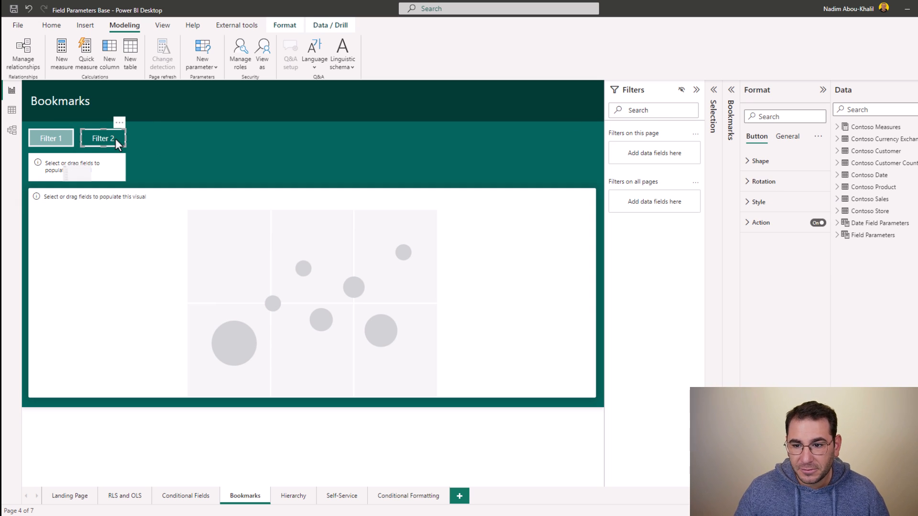
left_click(714, 90)
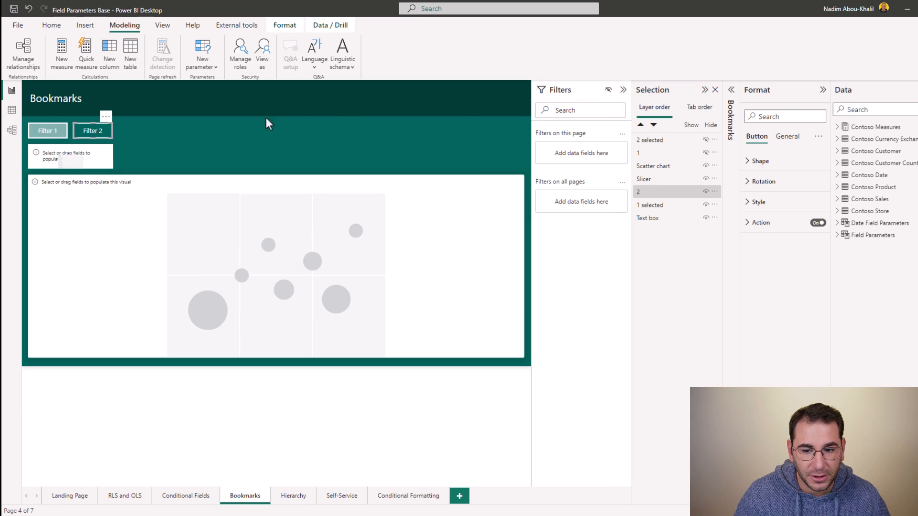
left_click(47, 131)
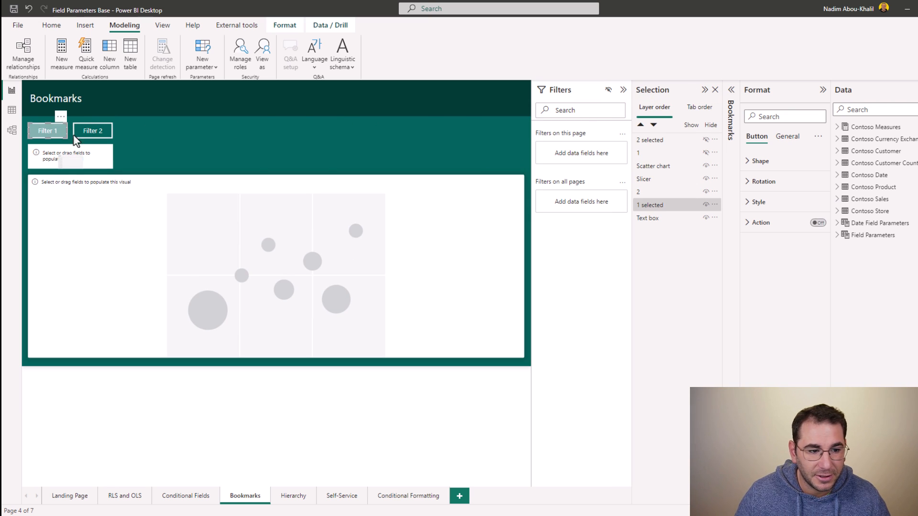
left_click(659, 206)
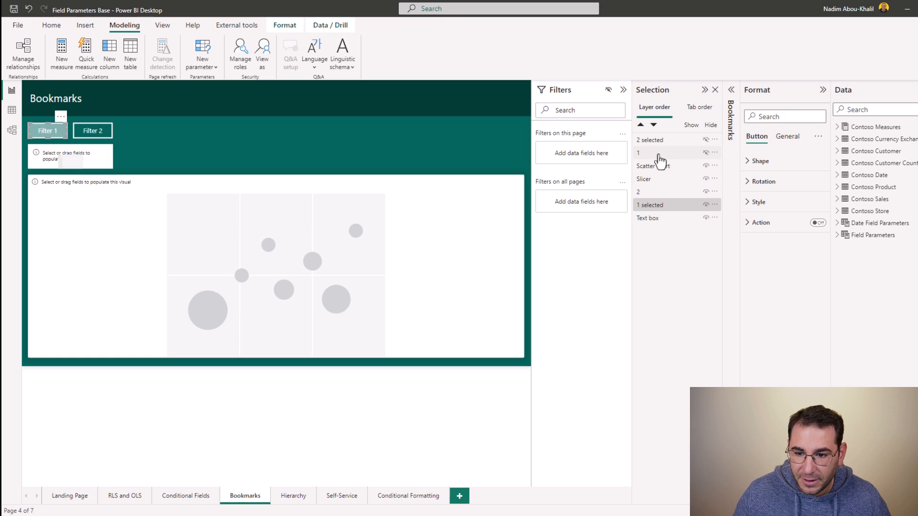
Swap the "1 selected" button for the plain "1" button, and restore the original visibility of both.
left_click(706, 205)
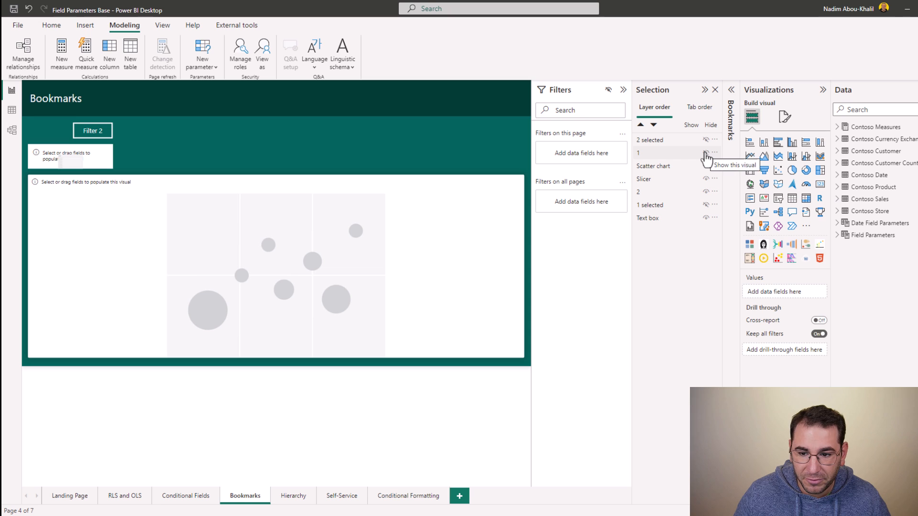
left_click(706, 153)
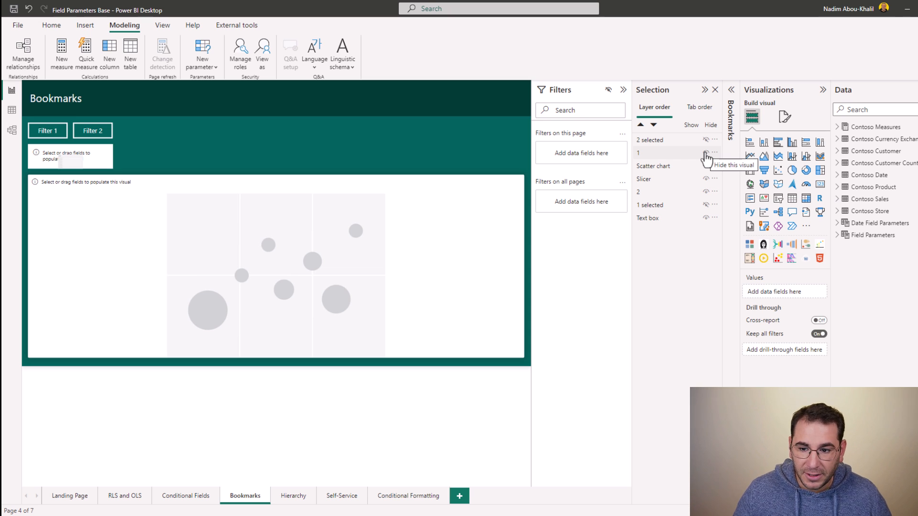
left_click(706, 154)
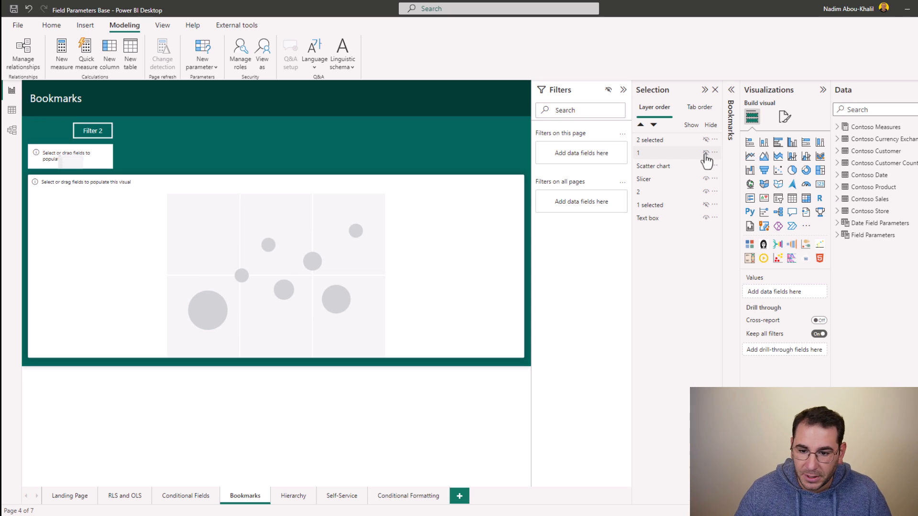
left_click(705, 206)
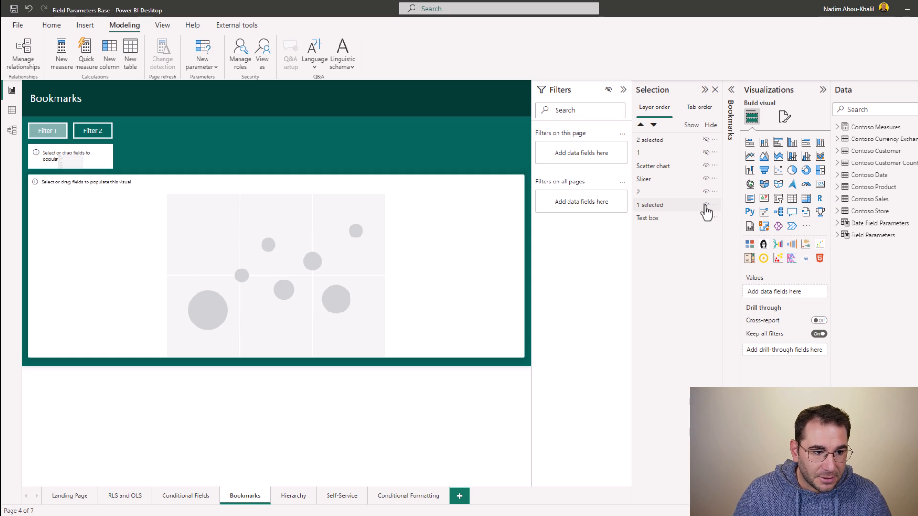
Add the Field Parameters field to the empty slicer on the Bookmarks page and check its list of options.
left_click(85, 157)
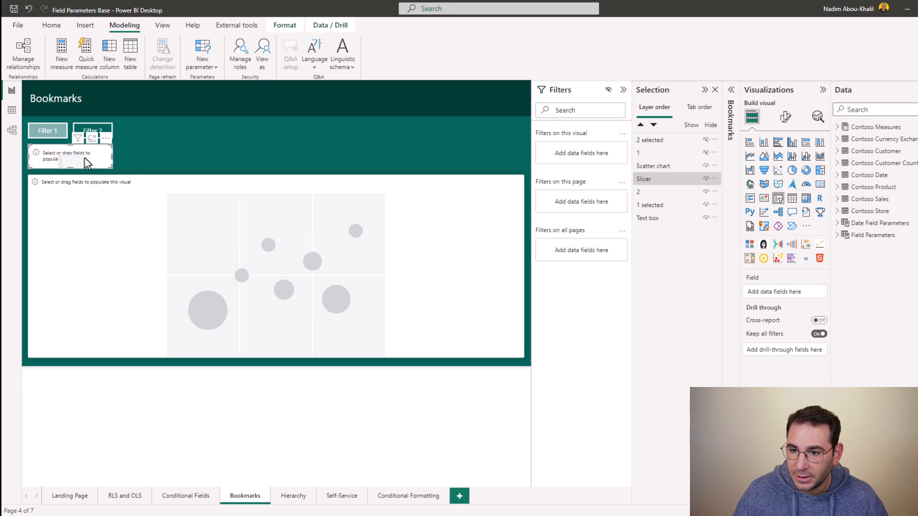
left_click(836, 234)
left_click_drag(872, 250, 788, 295)
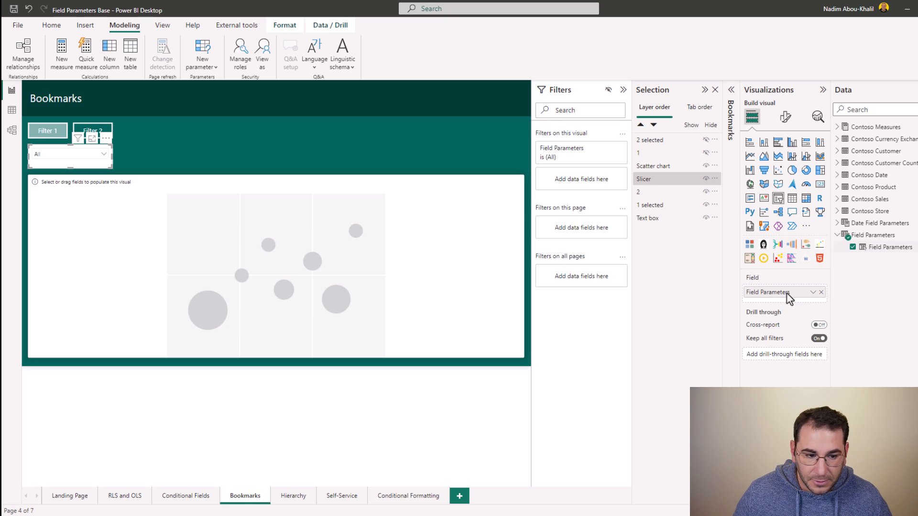
left_click(67, 154)
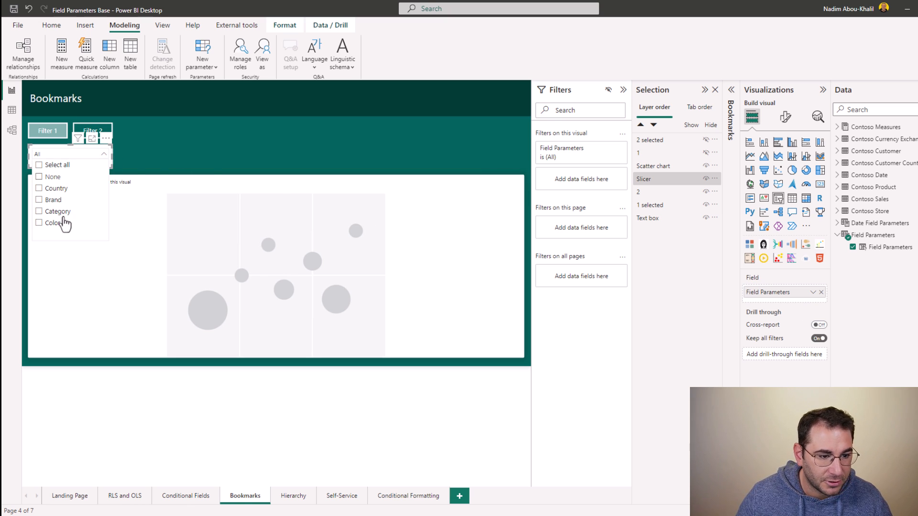
left_click(73, 154)
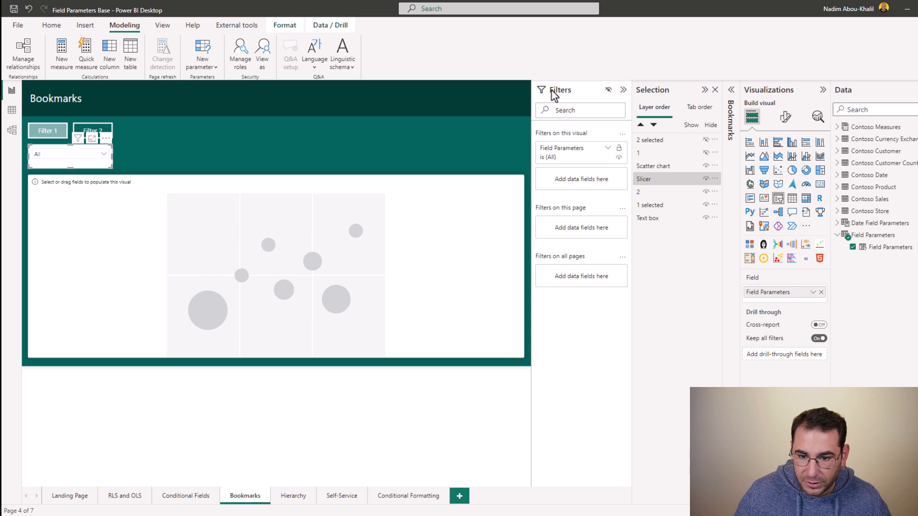
Filter the whole Bookmarks page by Field Parameters to Country only, and check the options offered in the slicer.
left_click_drag(860, 249, 565, 231)
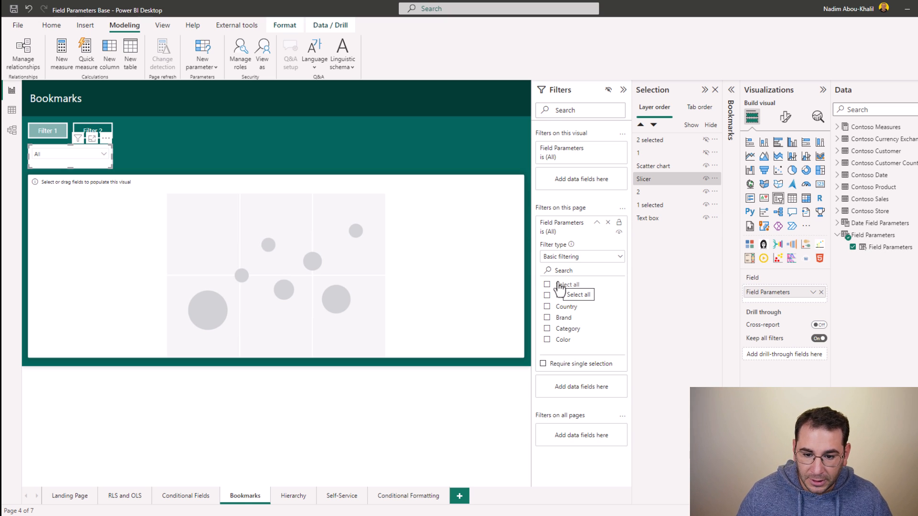
left_click(564, 310)
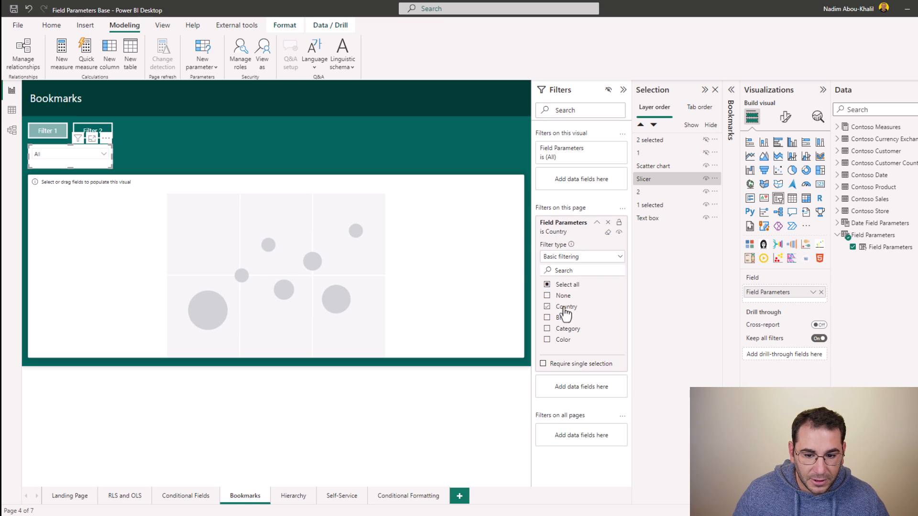
left_click(68, 157)
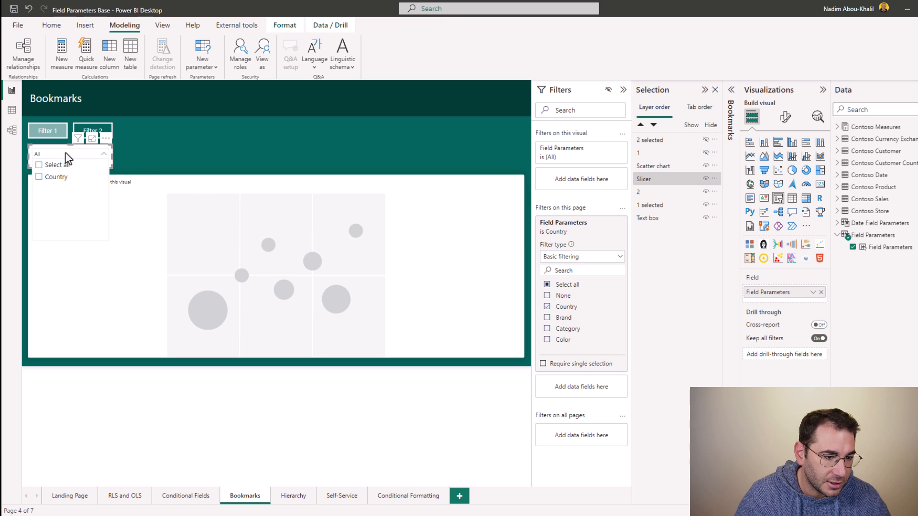
Fill the scatter chart with Field Parameters as values, Profit Margin on the X axis, Quantity on the Y axis and Total Cost as bubble size.
left_click(459, 235)
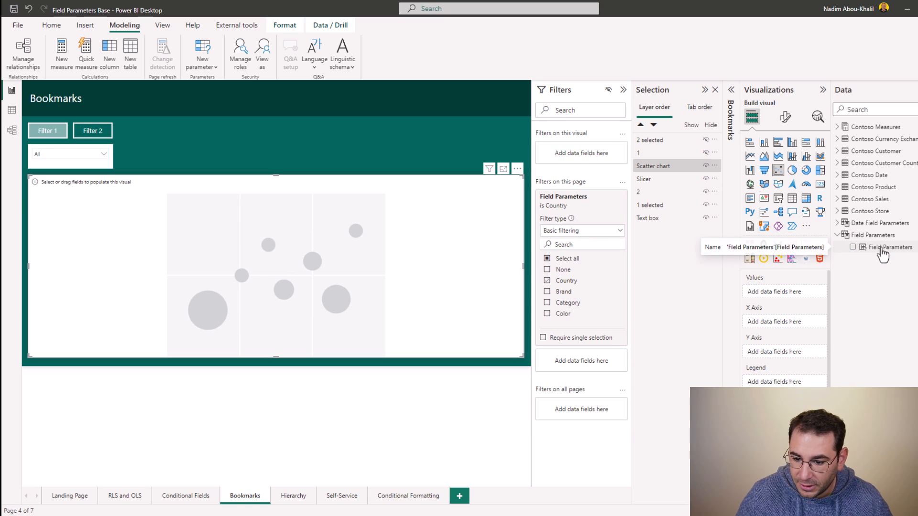
left_click_drag(883, 253, 791, 294)
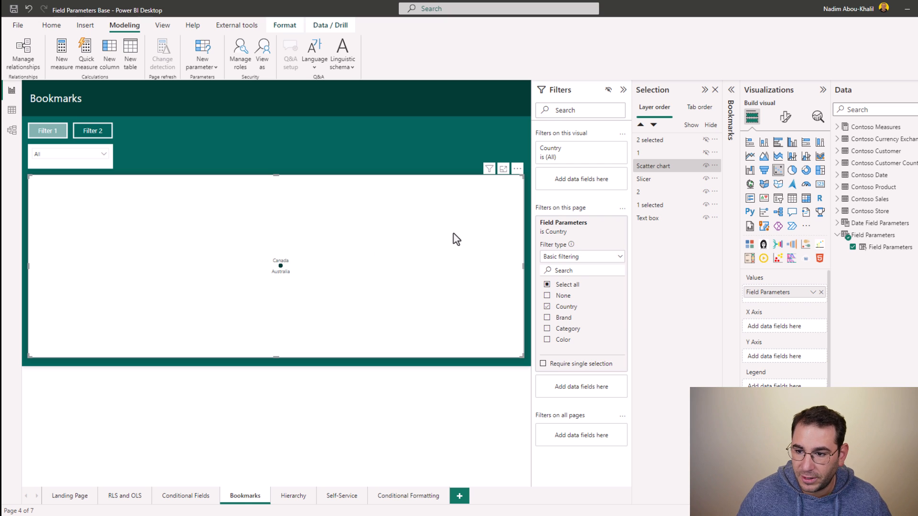
left_click(836, 127)
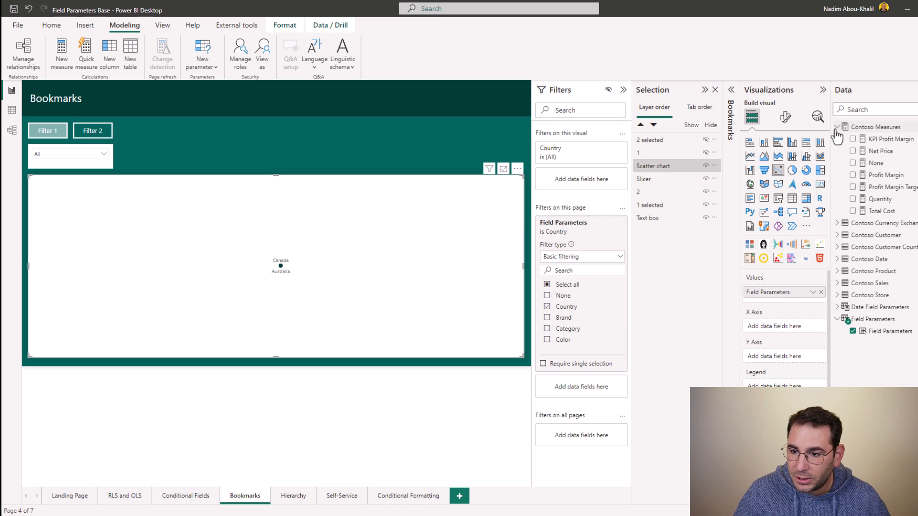
left_click(853, 175)
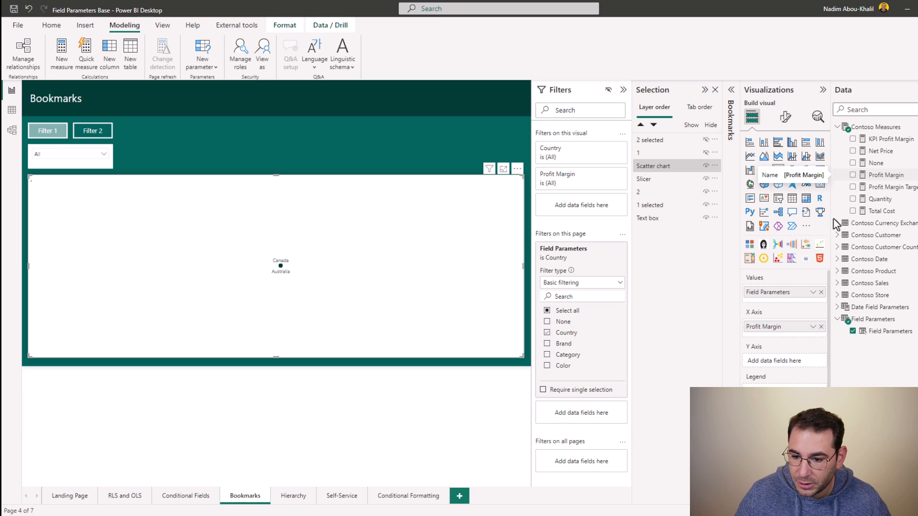
mouse_move(788, 335)
left_mouse_down()
mouse_move(785, 369)
mouse_move(789, 329)
left_mouse_up()
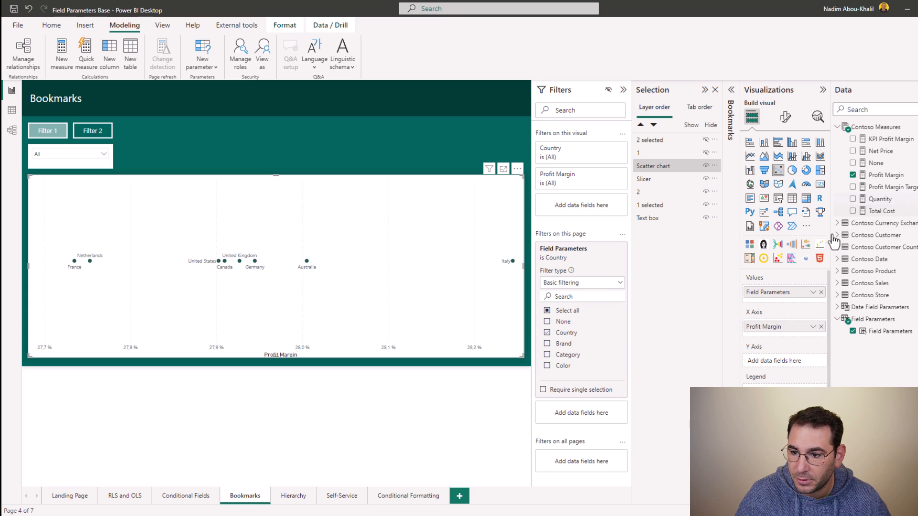
left_click(852, 201)
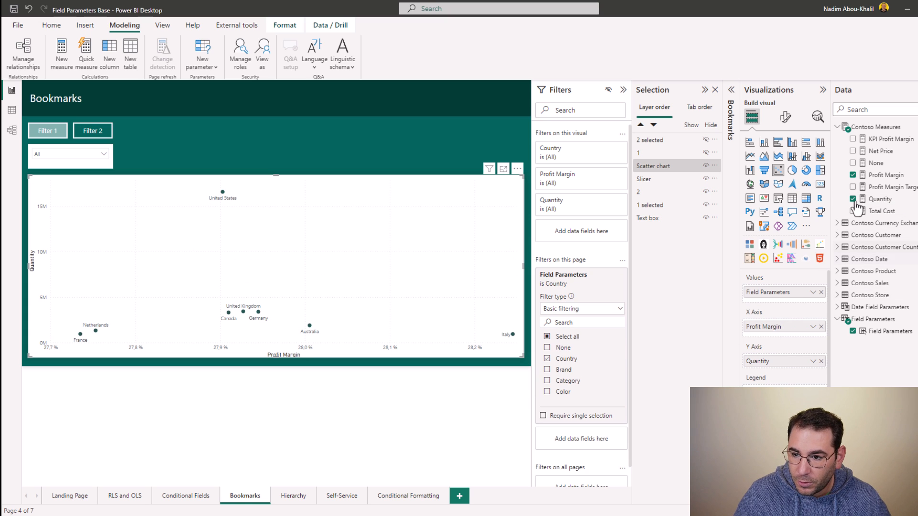
left_click_drag(886, 212, 784, 412)
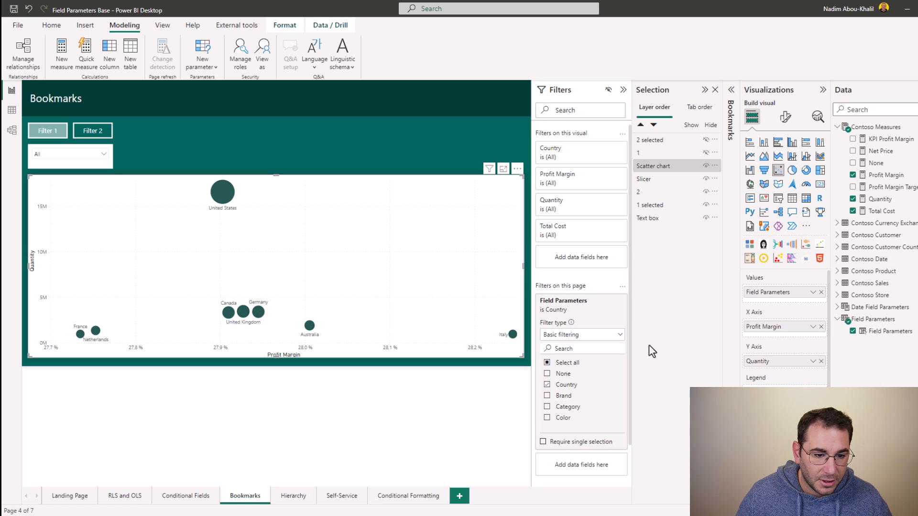
Open the title text settings of the Field Parameters slicer.
left_click(98, 165)
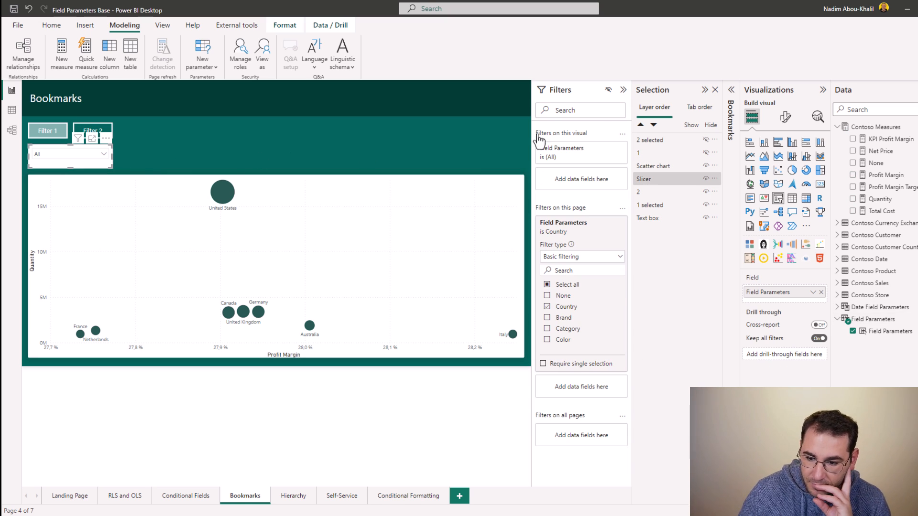
left_click(784, 119)
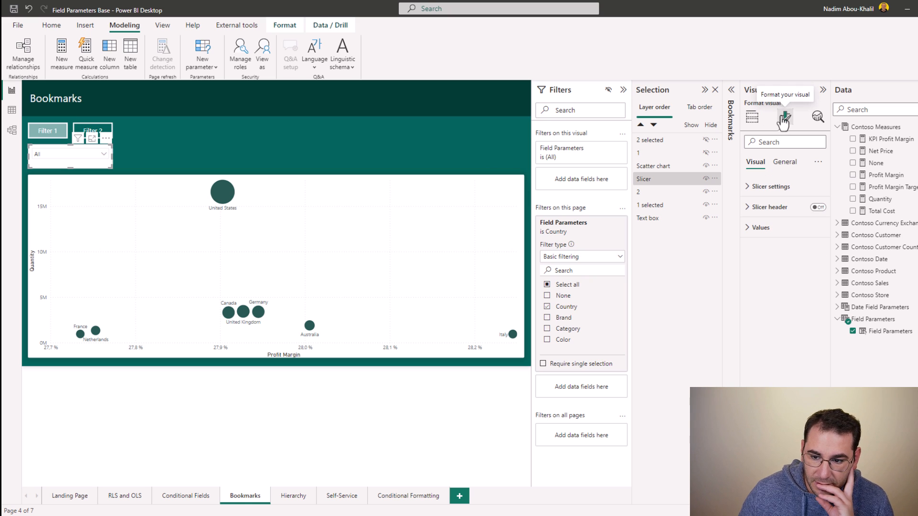
left_click(784, 161)
left_click(760, 209)
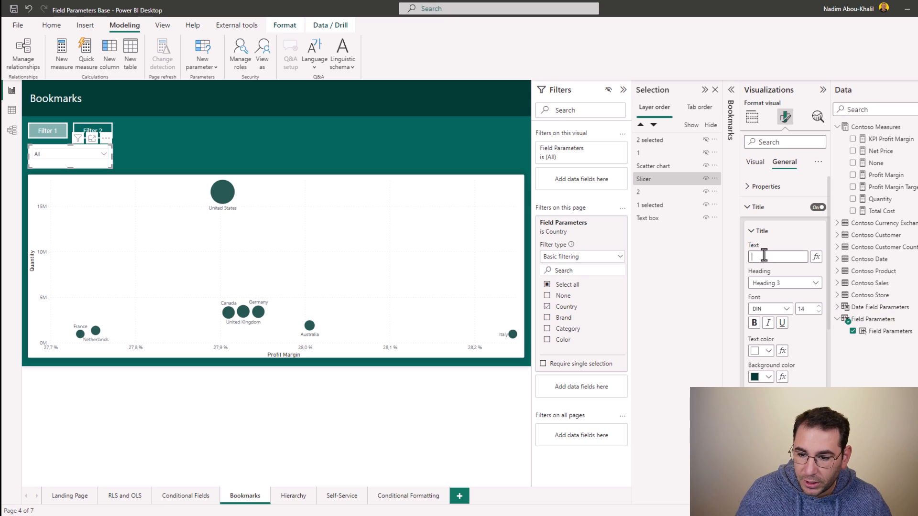
Add a fourth value to the Field Parameters rows: "None", "Customer Country", "Product Brand", "Product Category" and "Product Color".
left_click(882, 322)
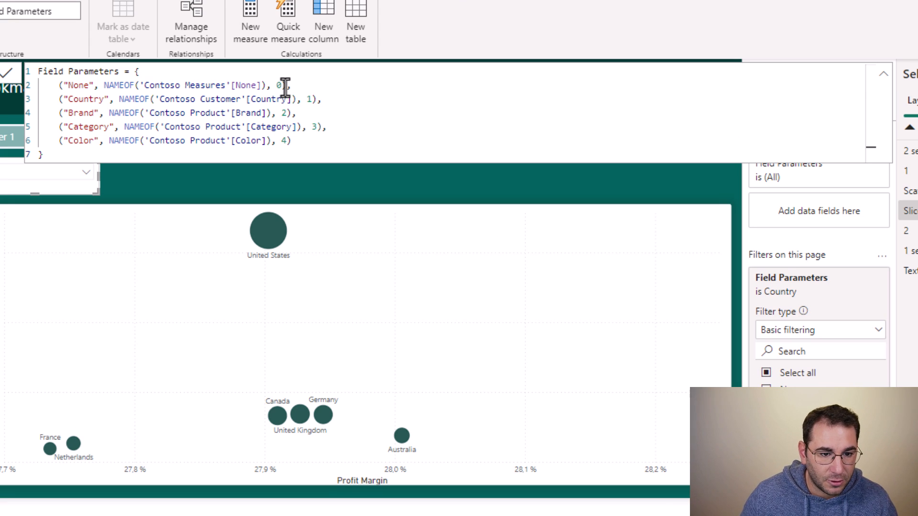
left_click(285, 87)
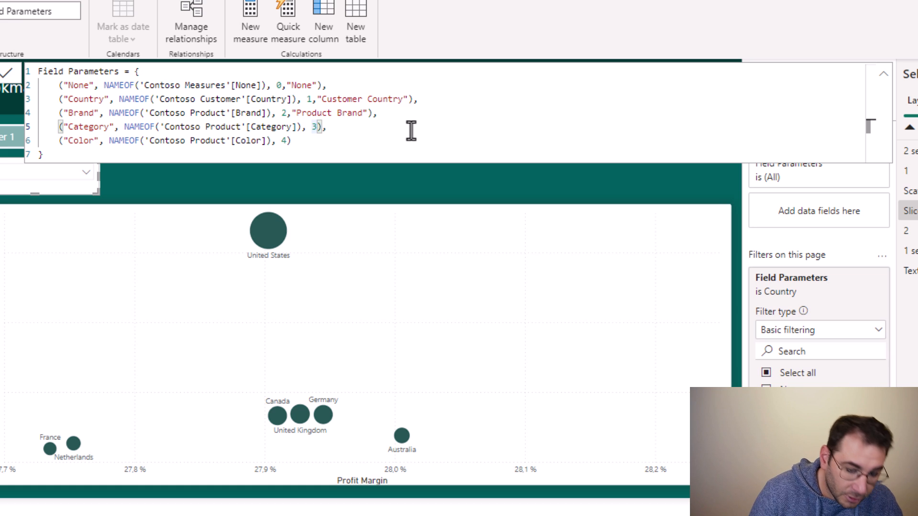
type(",\"")
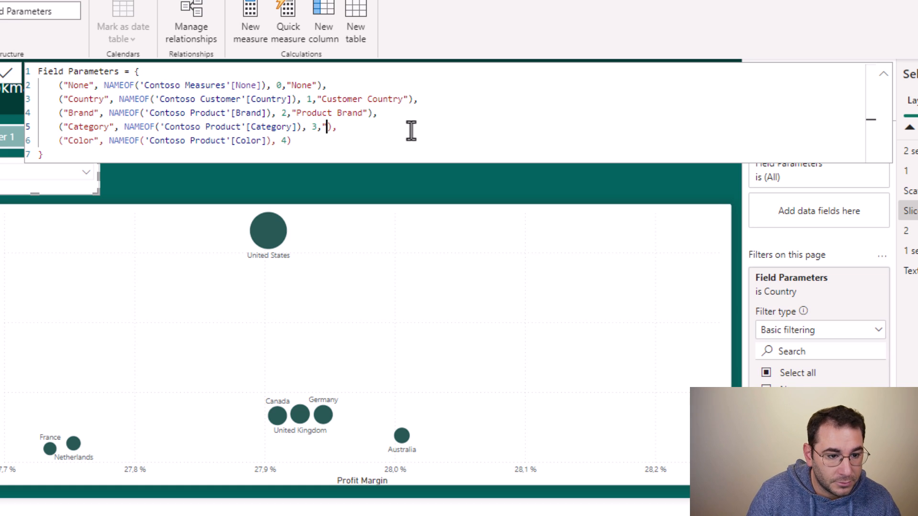
type("Product Cate")
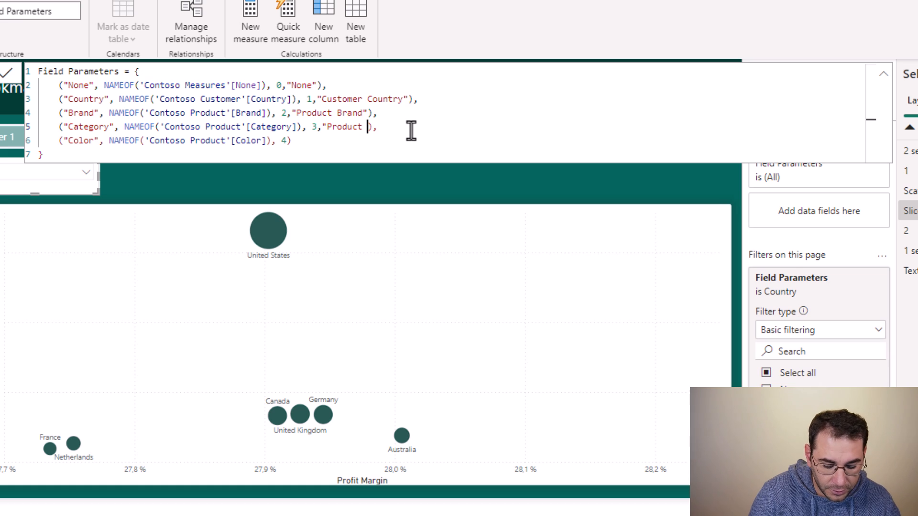
type("gory\"")
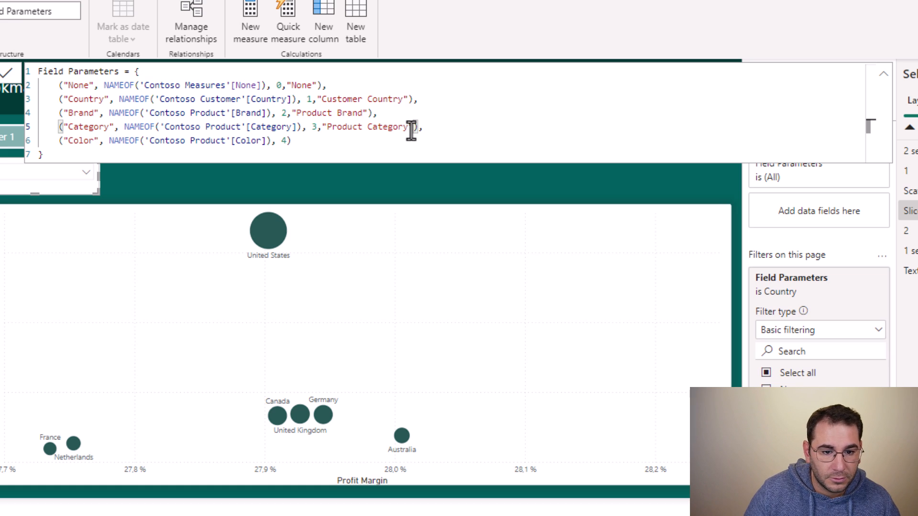
left_click(285, 141)
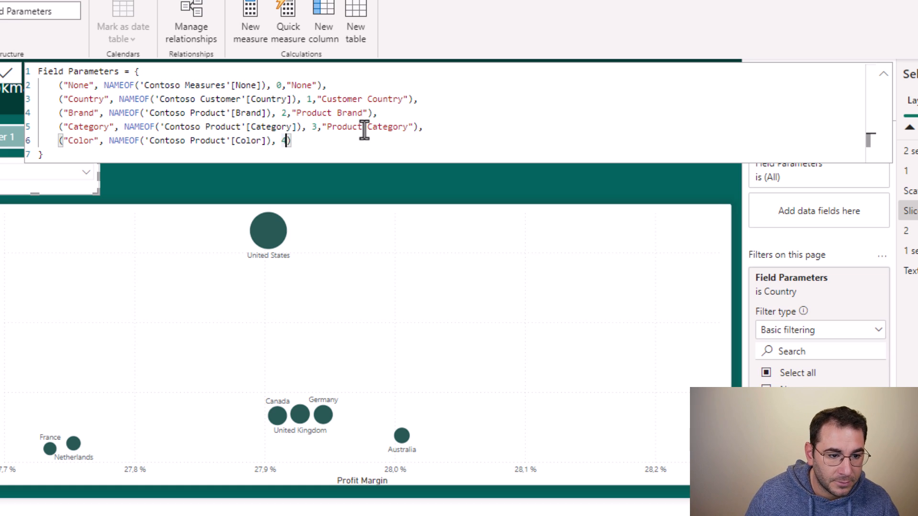
type(",\"P")
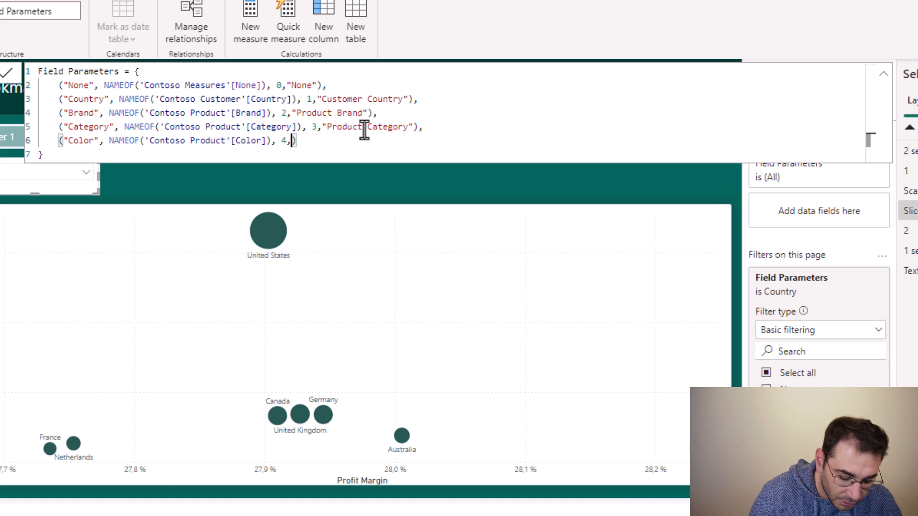
type("roduct Col")
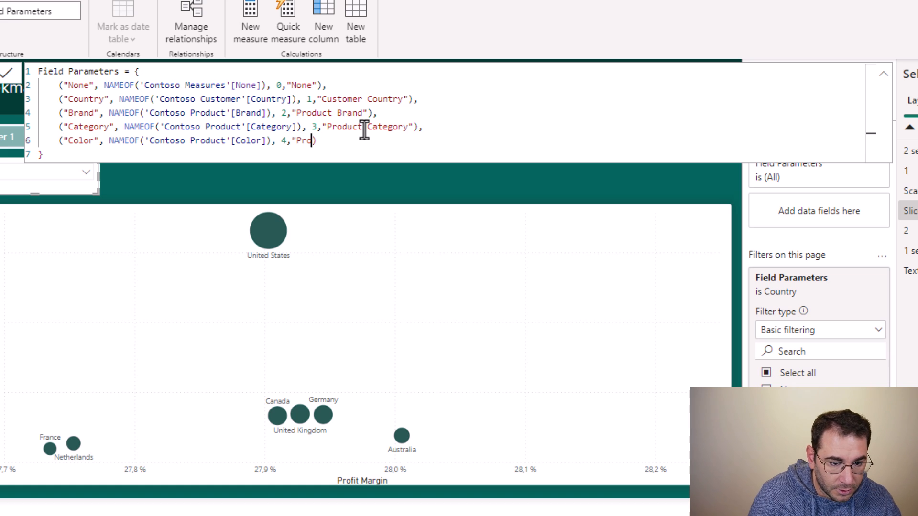
type("or\"")
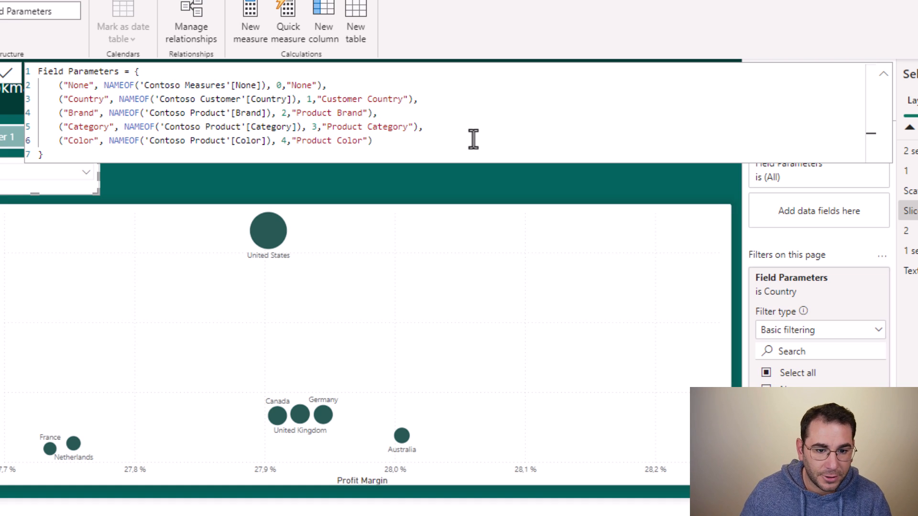
key("Return")
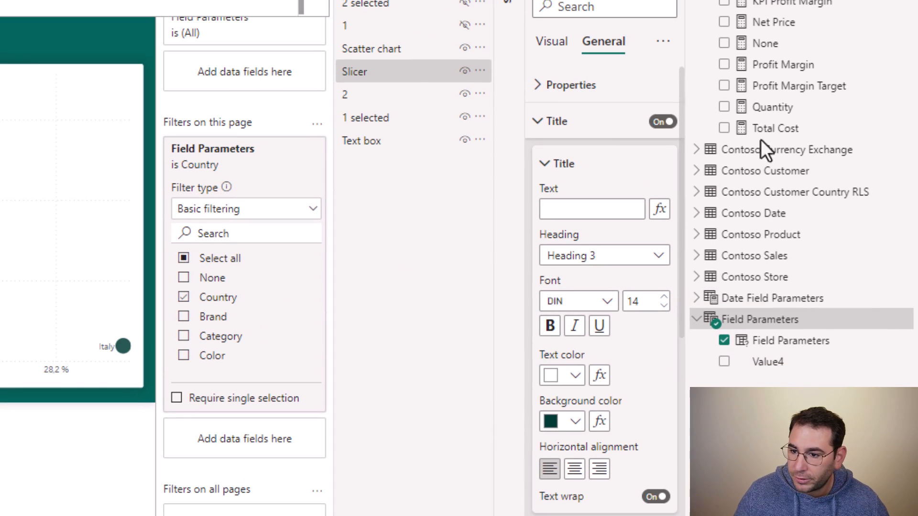
Create a measure in Contoso Measures named Slicer Title Field Parameter that returns SELECTEDVALUE('Field Parameters'[Value4]).
left_click(758, 43)
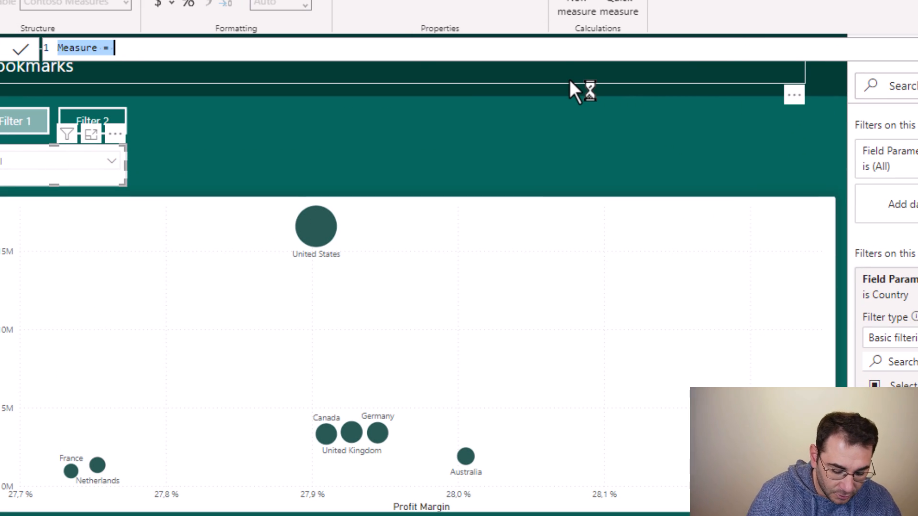
type("Slicer T")
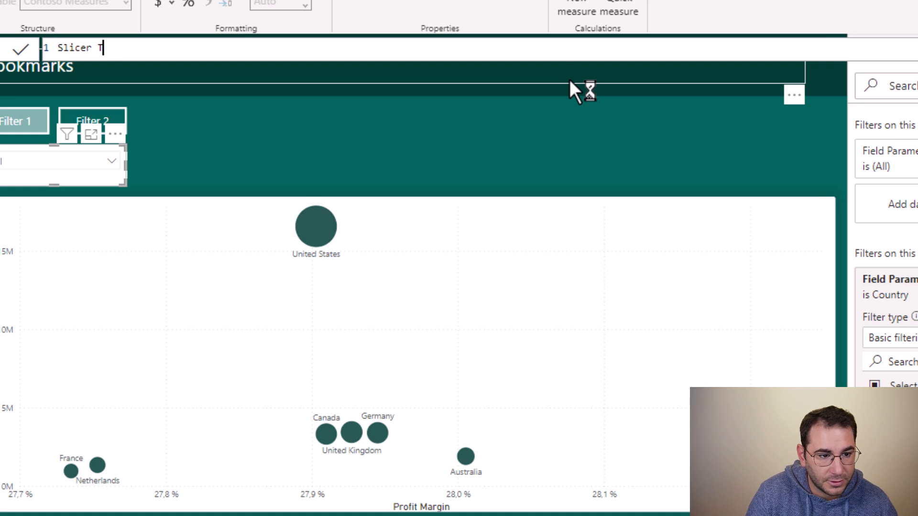
type("itle Field Parameter =")
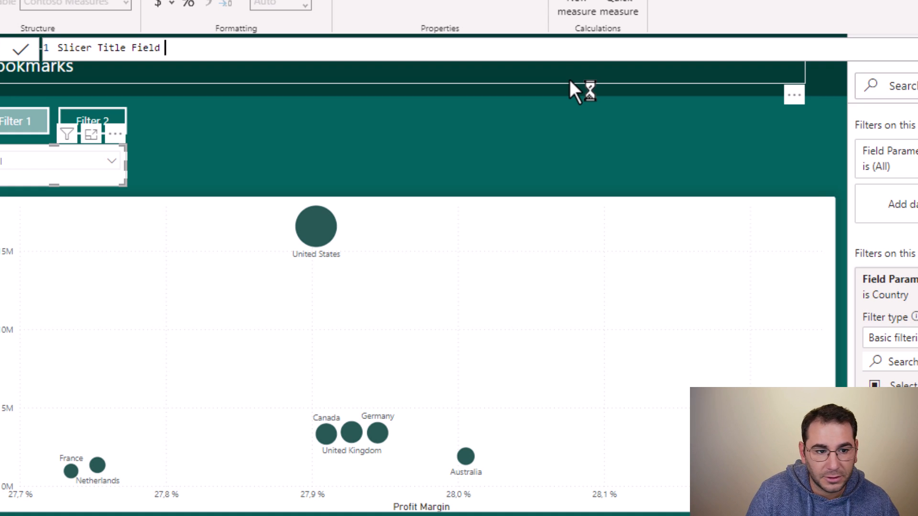
key("shift+Return")
type("SELECTEDVALUE(")
key("shift+Return")
key("Tab")
type("Value4")
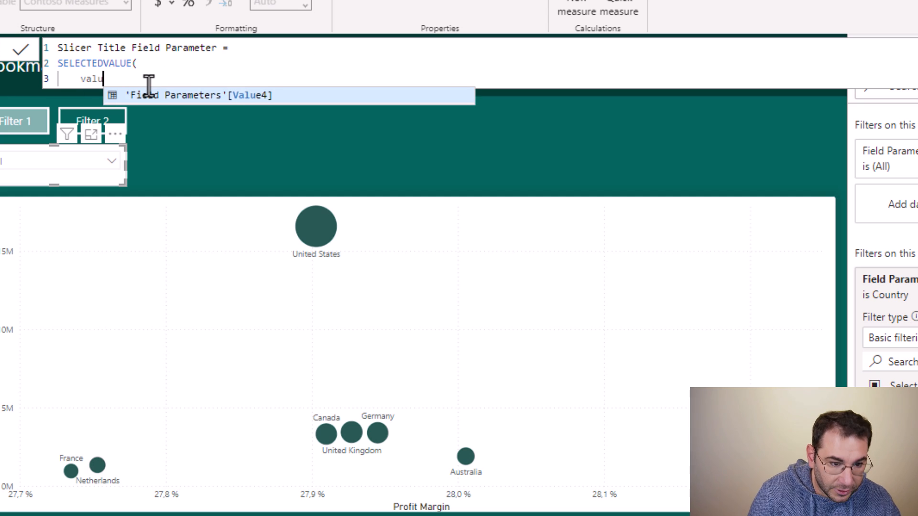
key("Tab")
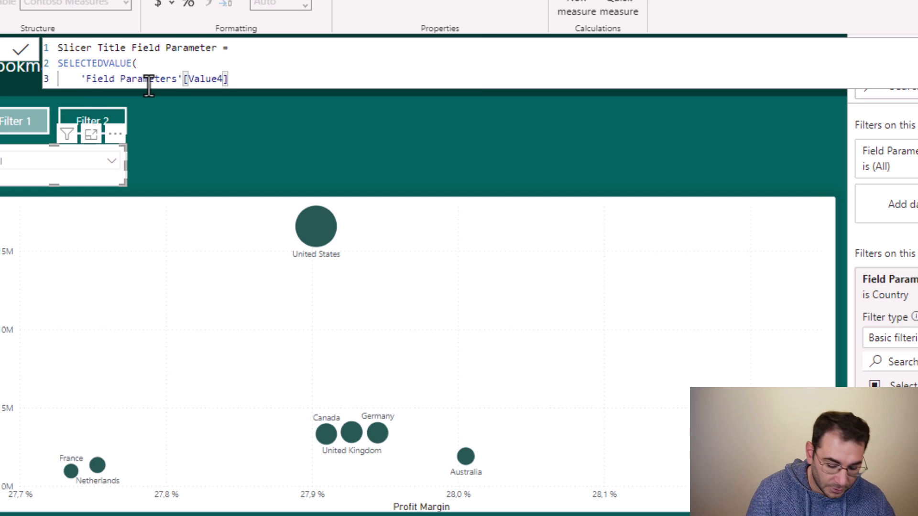
key("shift+Return")
key("Tab")
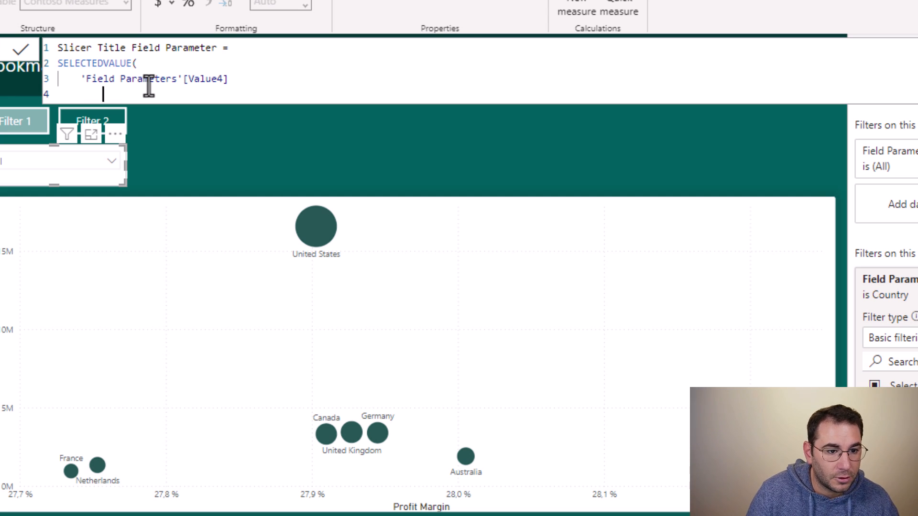
key("Tab")
type(")")
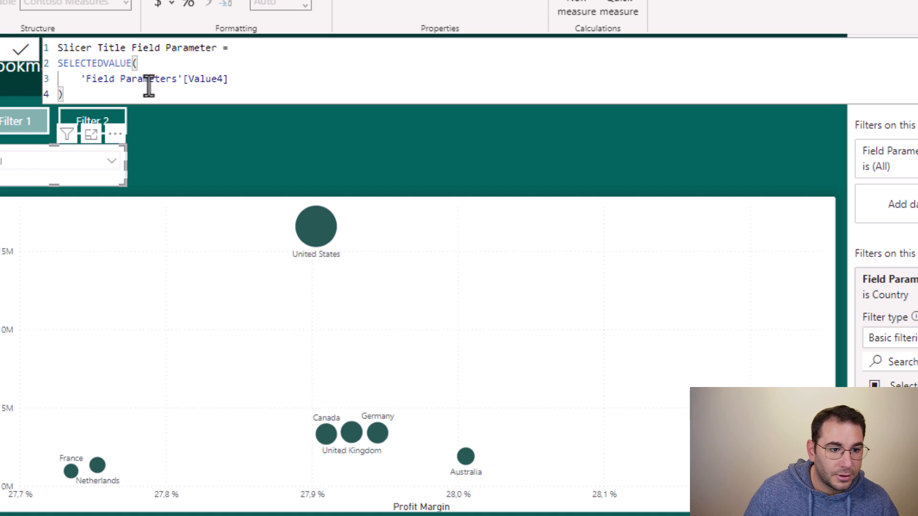
key("Return")
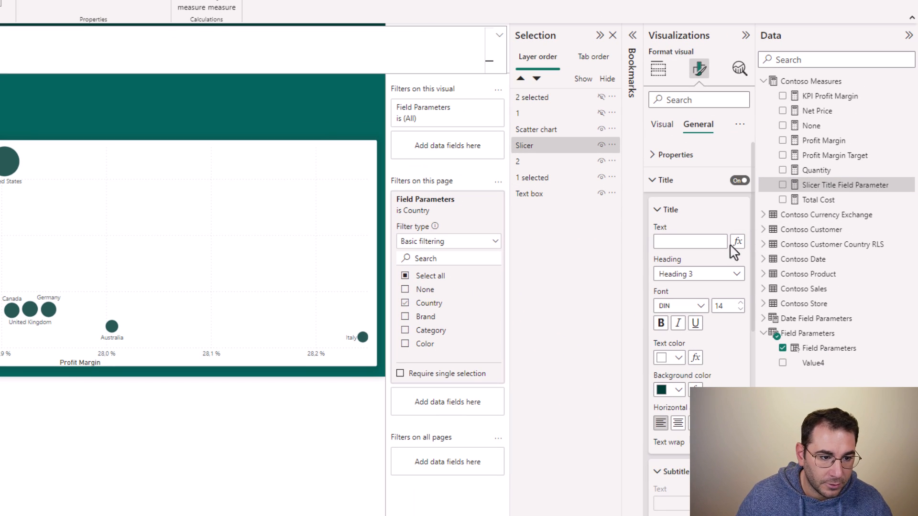
Base the slicer's title text on the Slicer Title Field Parameter measure with conditional formatting by field value.
left_click(737, 242)
left_click(134, 158)
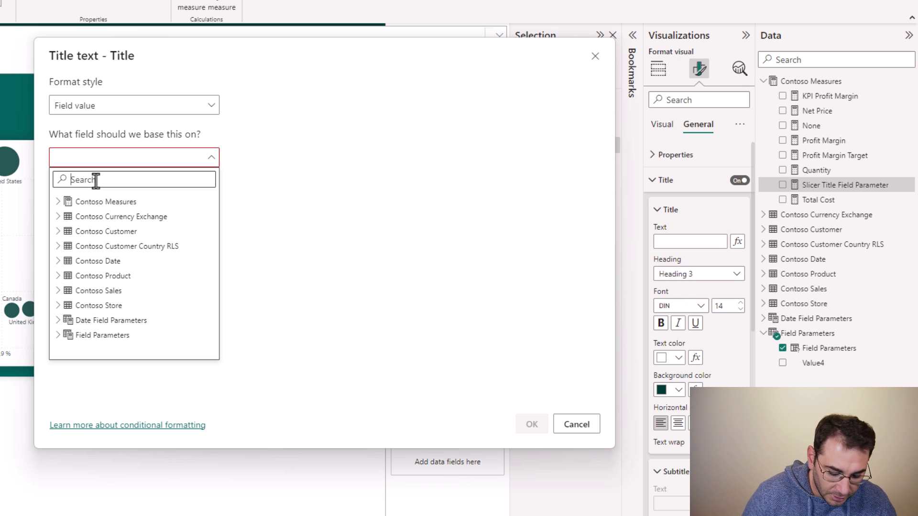
type("title")
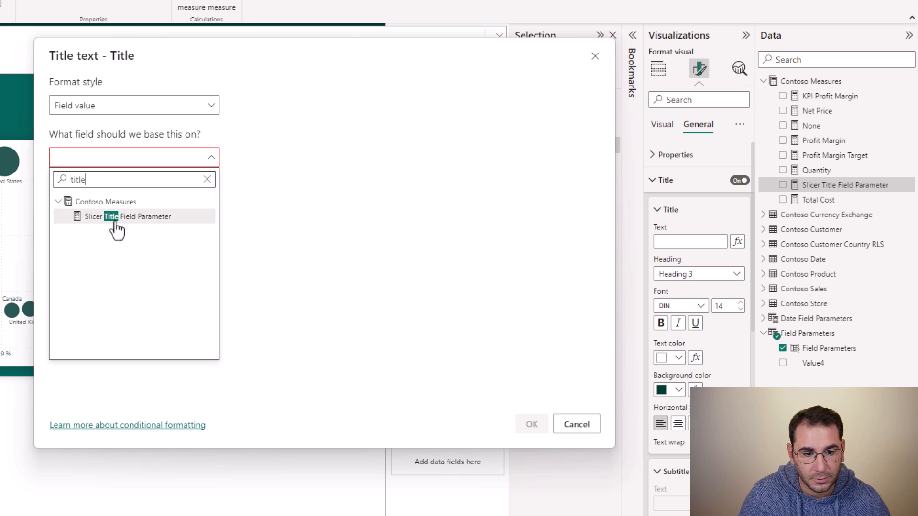
left_click(116, 218)
left_click(530, 424)
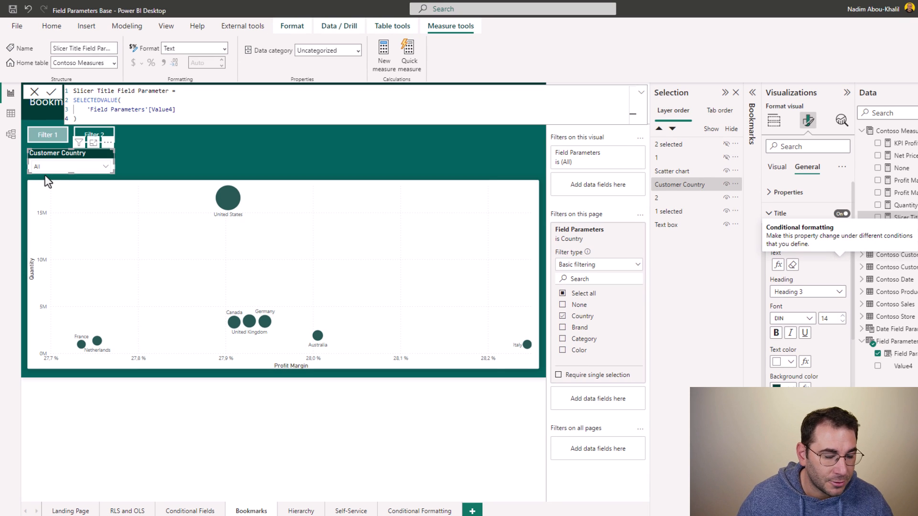
Make the slicer list the values of the selected field instead of the field parameter names, and test its list of countries.
left_click(94, 167)
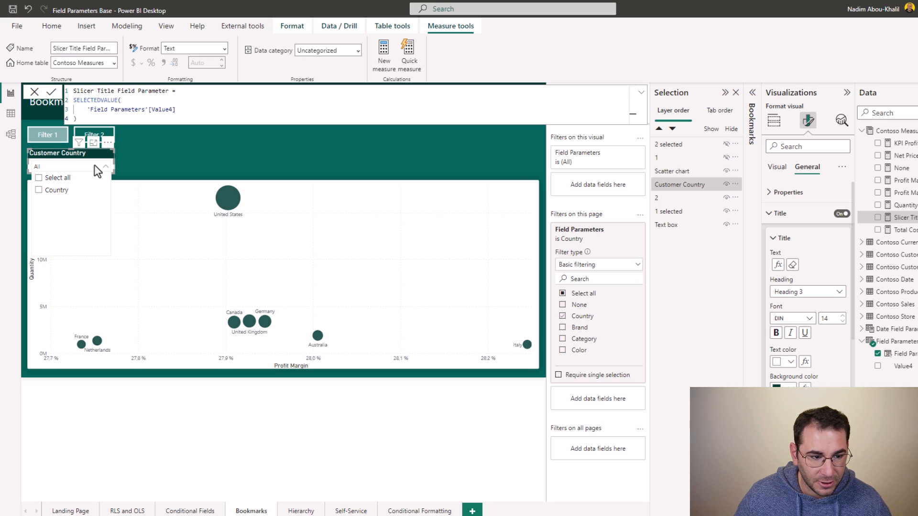
left_click(93, 165)
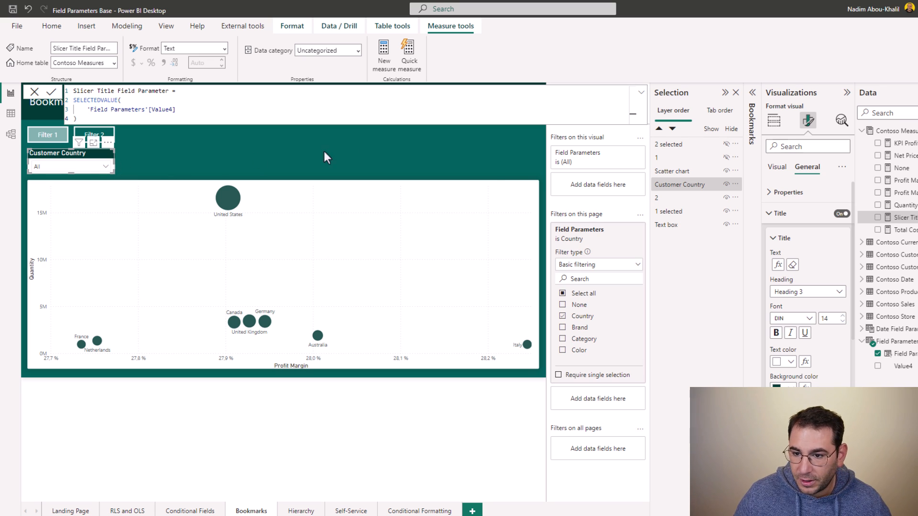
left_click(774, 122)
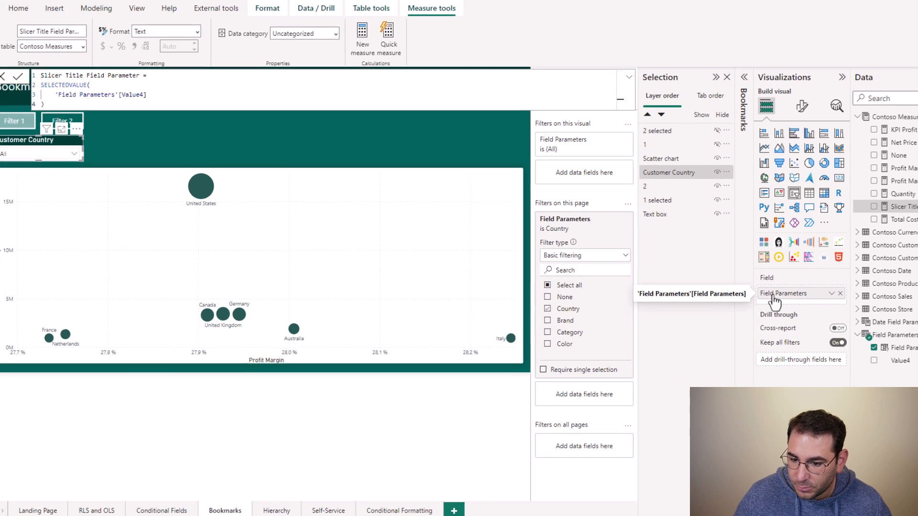
left_click(99, 216)
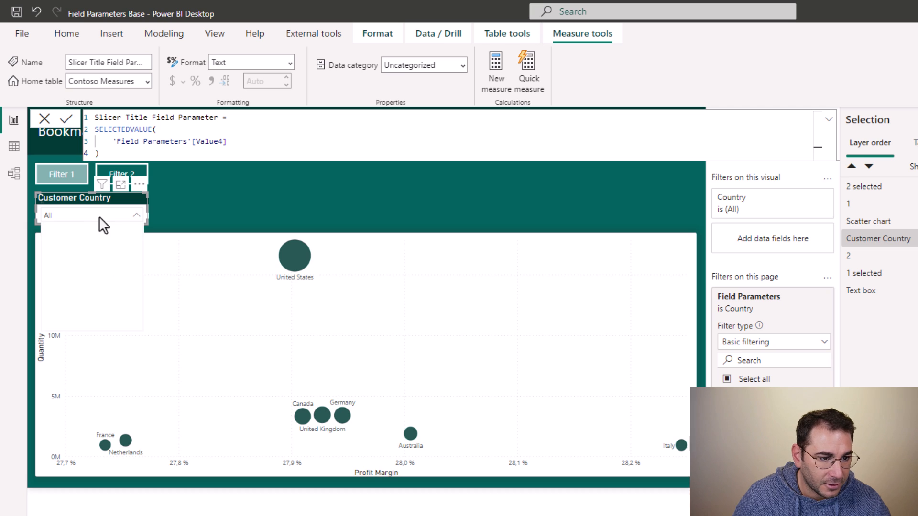
scroll(91, 268, "down", 2)
scroll(91, 232, "up", 2)
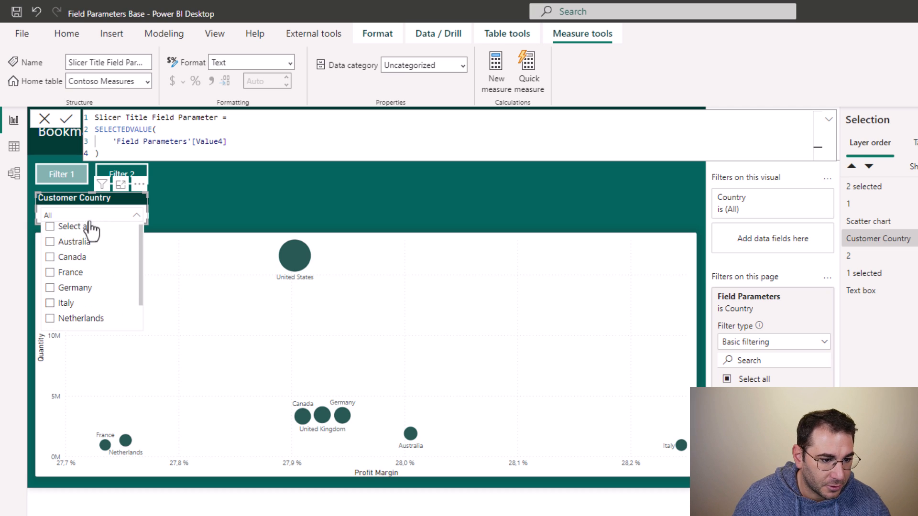
left_click(73, 250)
left_click(72, 246)
left_click(276, 204)
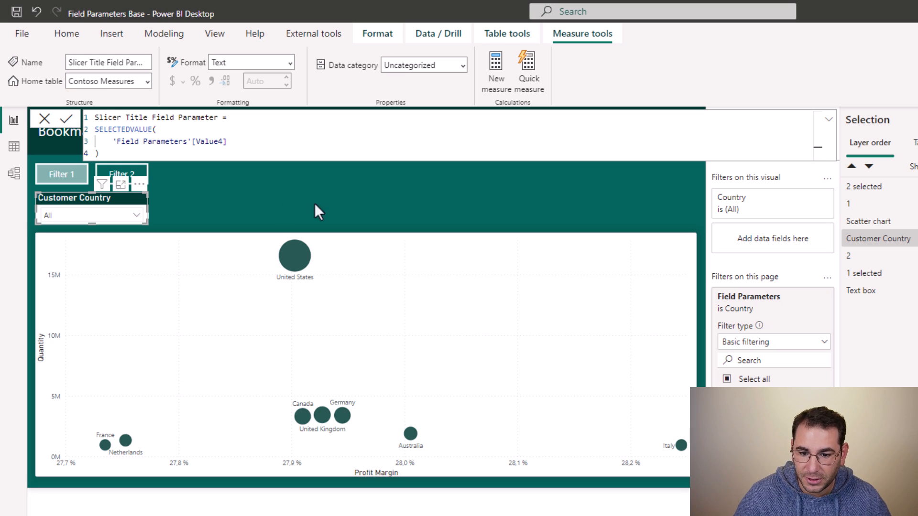
Add a bookmark of the current page state, rename it Country, and check its capture options.
left_click(376, 210)
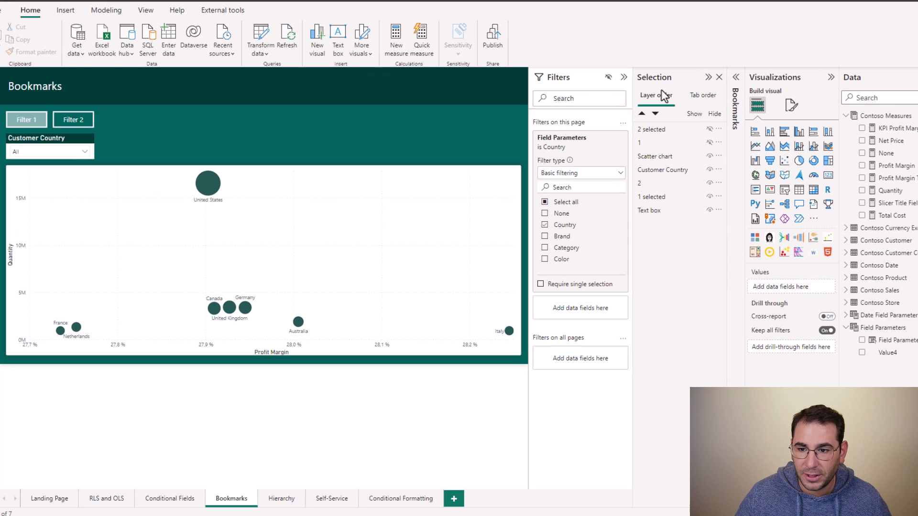
left_click(731, 78)
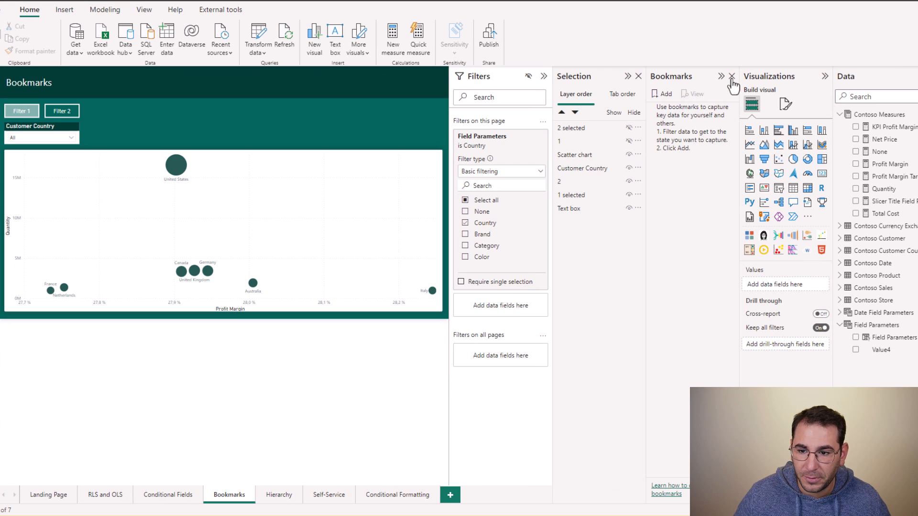
left_click(661, 95)
double_click(665, 109)
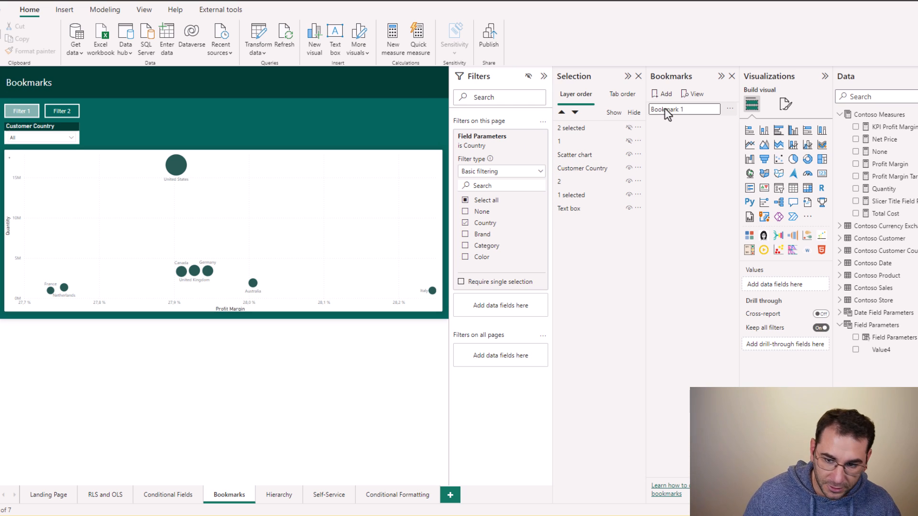
type("Cou")
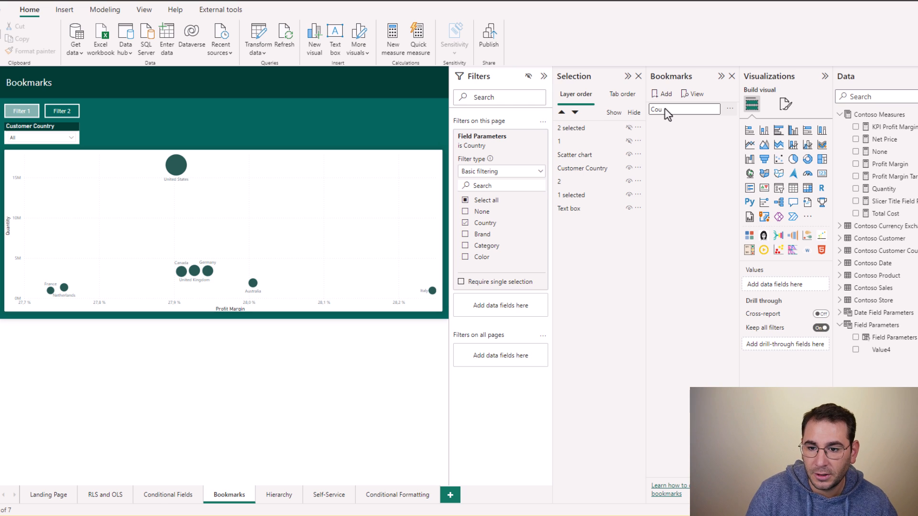
type("ntry")
key("Return")
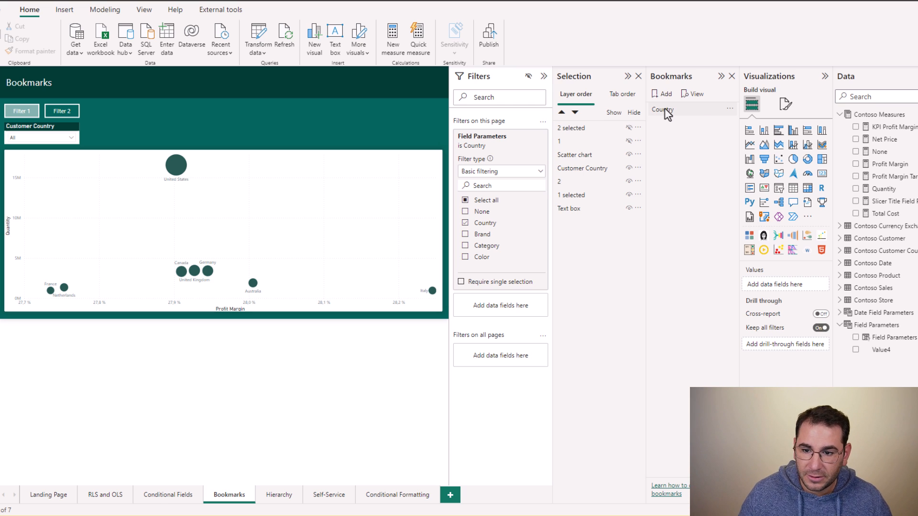
left_click(728, 109)
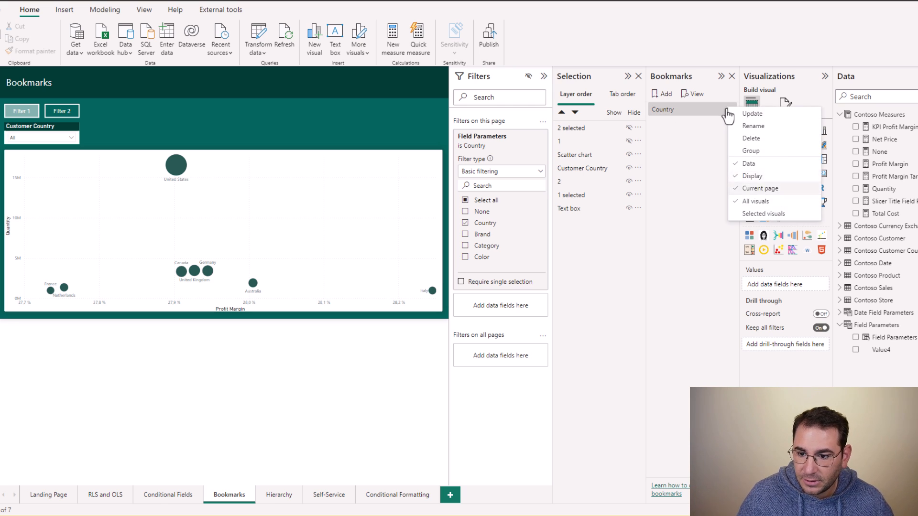
left_click(660, 163)
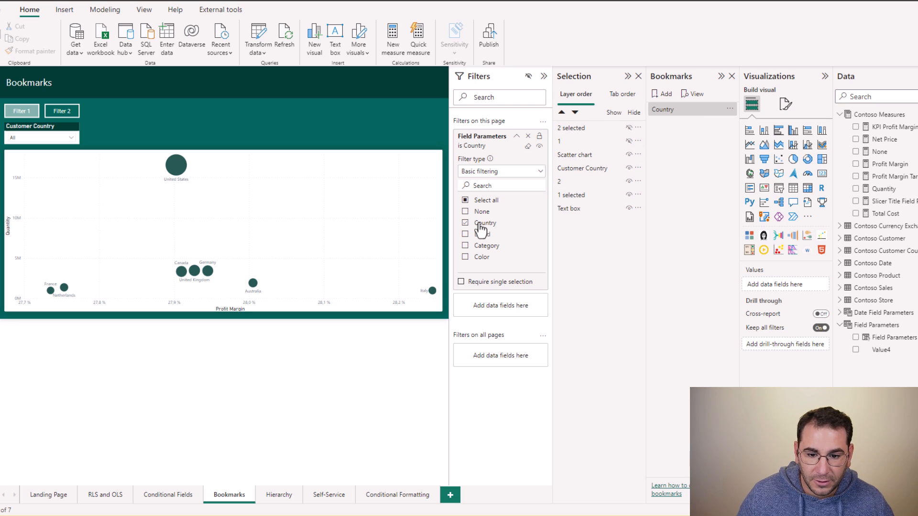
Switch the page filter on Field Parameters to Category and show the button set with Filter 2 selected.
left_click(64, 112, "ctrl")
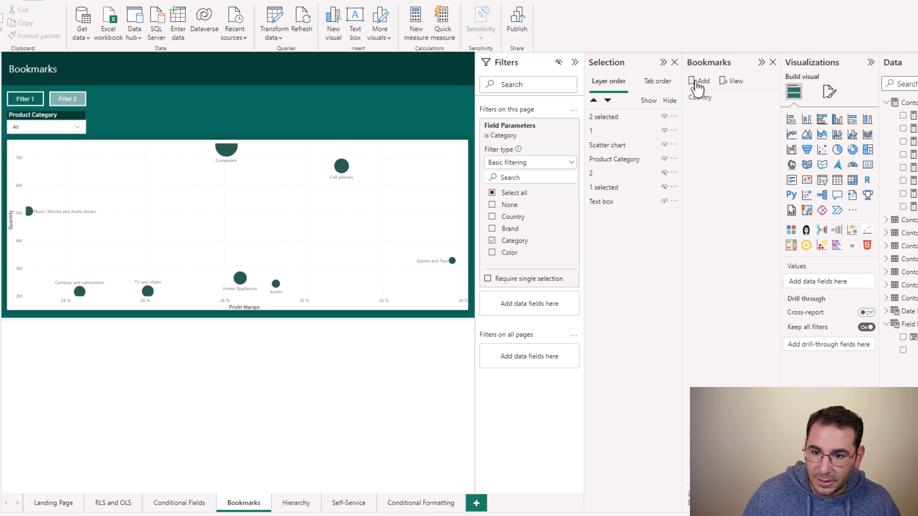
Name the new bookmark of the Category state Product Catgeory and collapse the Selection and Bookmarks panes.
double_click(714, 111)
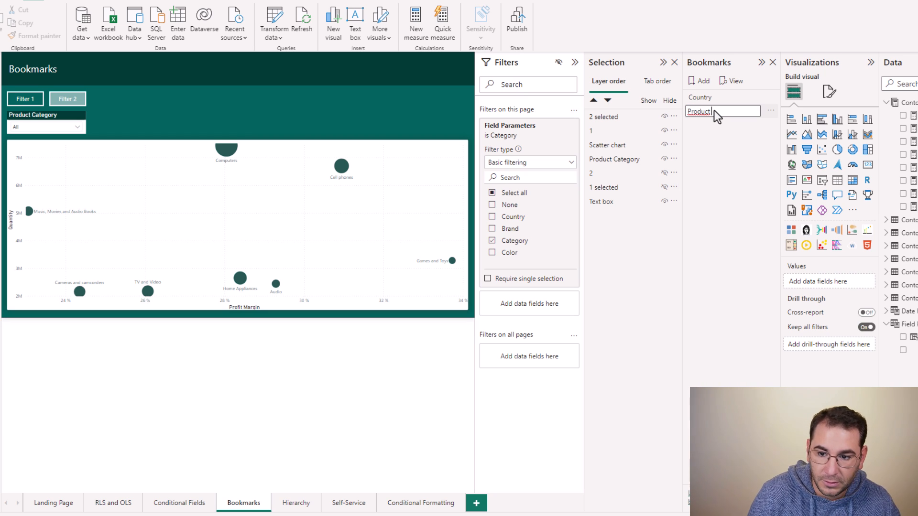
key("Return")
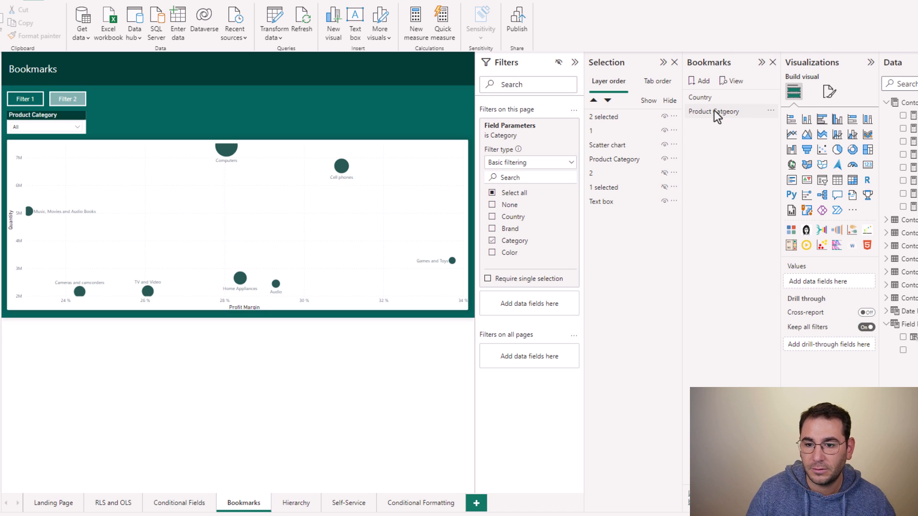
left_click(27, 98, "ctrl")
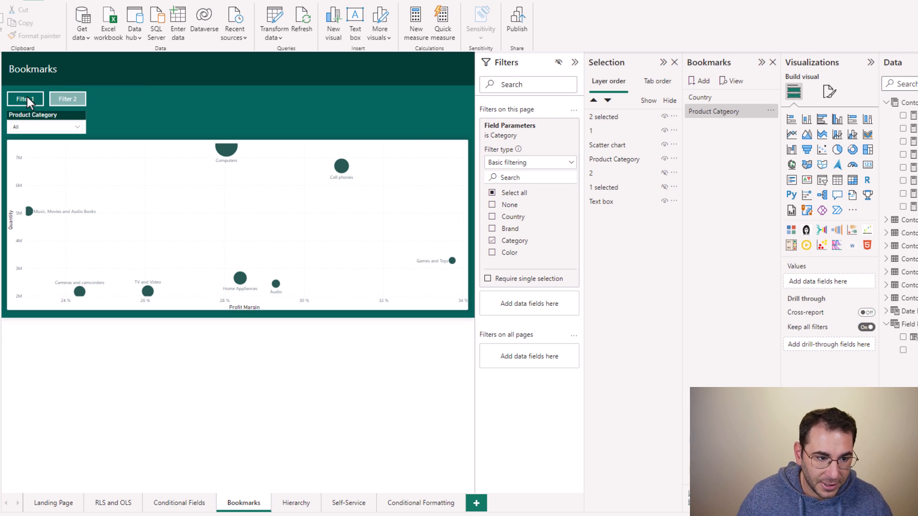
left_click(663, 63)
left_click(762, 62)
Turn on the Filter 1 button's action with type Bookmark and link it to the Country bookmark.
left_click(33, 116)
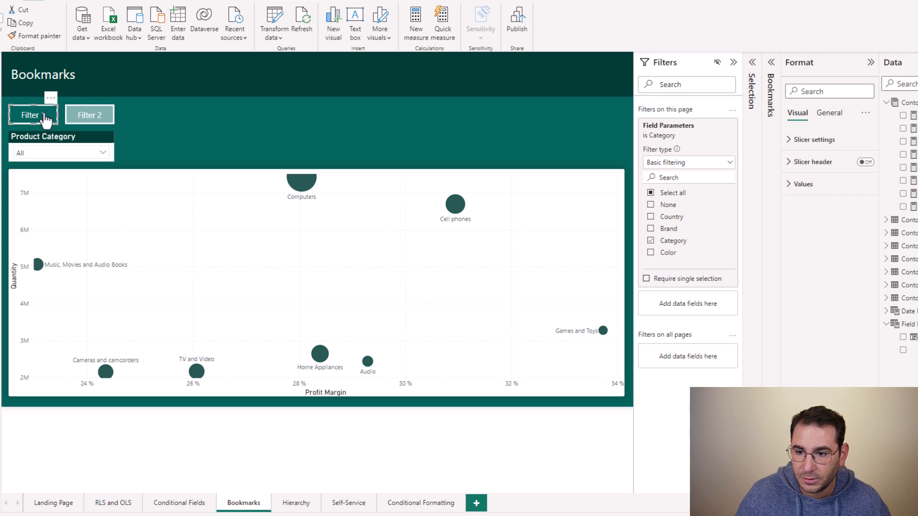
left_click(48, 118)
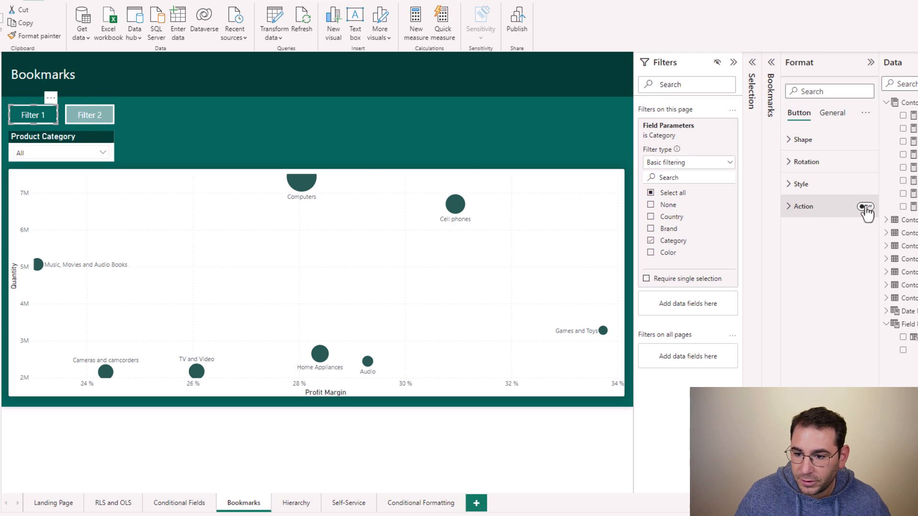
left_click(865, 206)
left_click(804, 208)
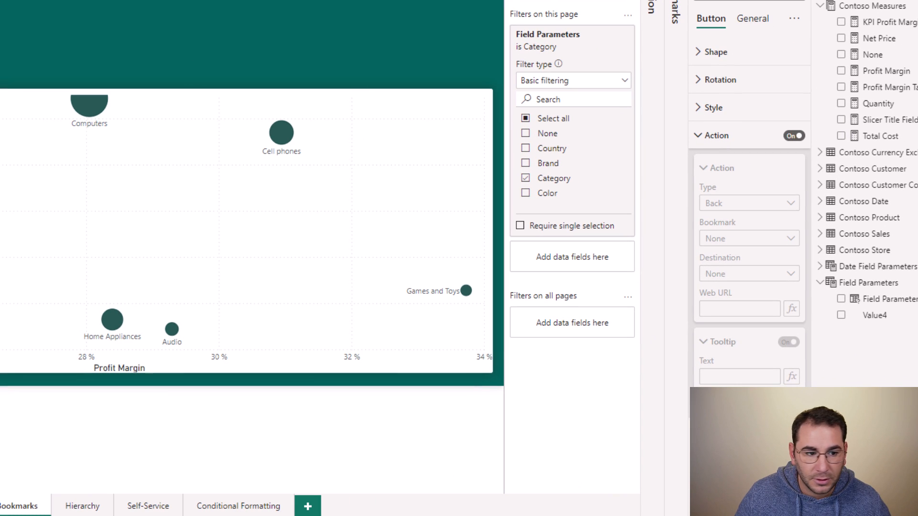
left_click(795, 136)
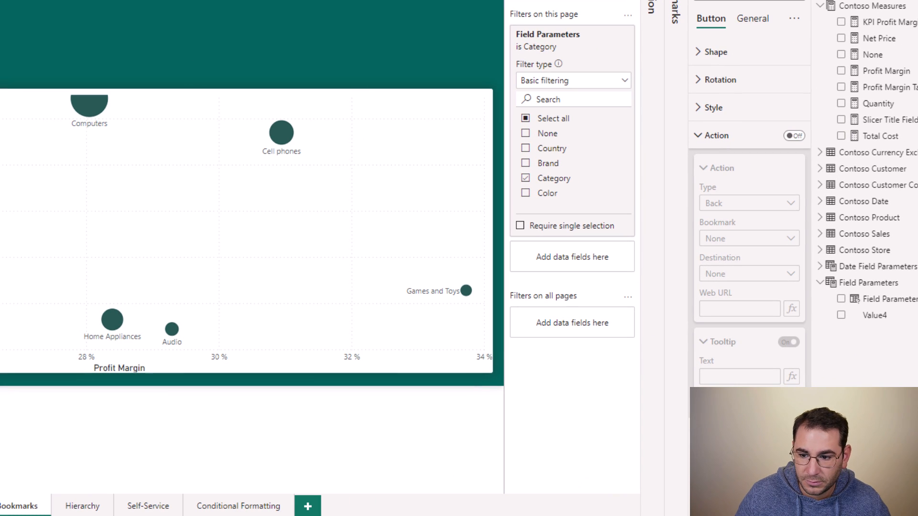
key("ctrl+z")
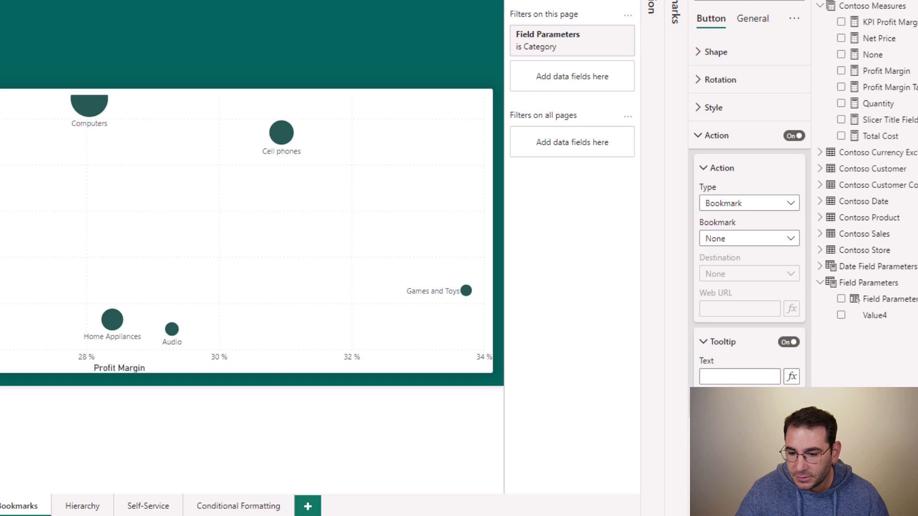
left_click(733, 242)
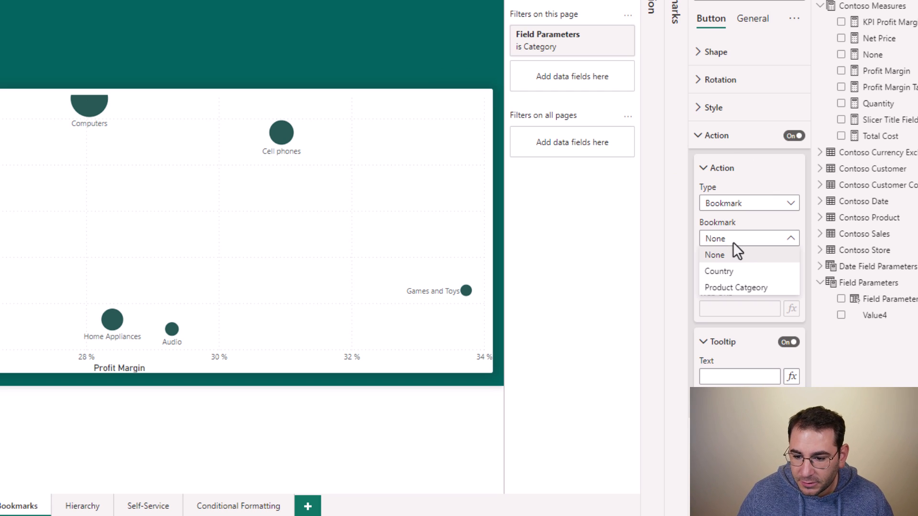
left_click(742, 275)
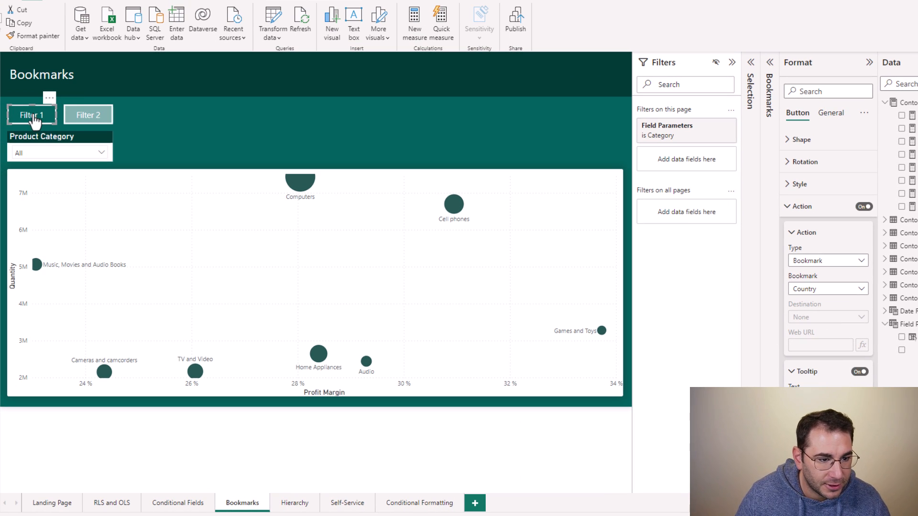
Follow the Filter 1 button to the Country view and link the Filter 2 button's action to the Product Catgeory bookmark.
left_click(34, 120, "ctrl")
left_click(82, 119)
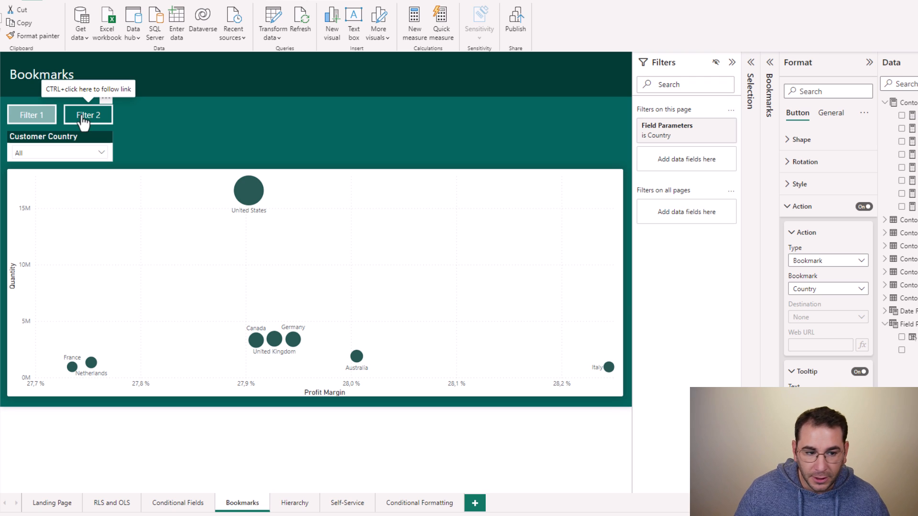
left_click(83, 122)
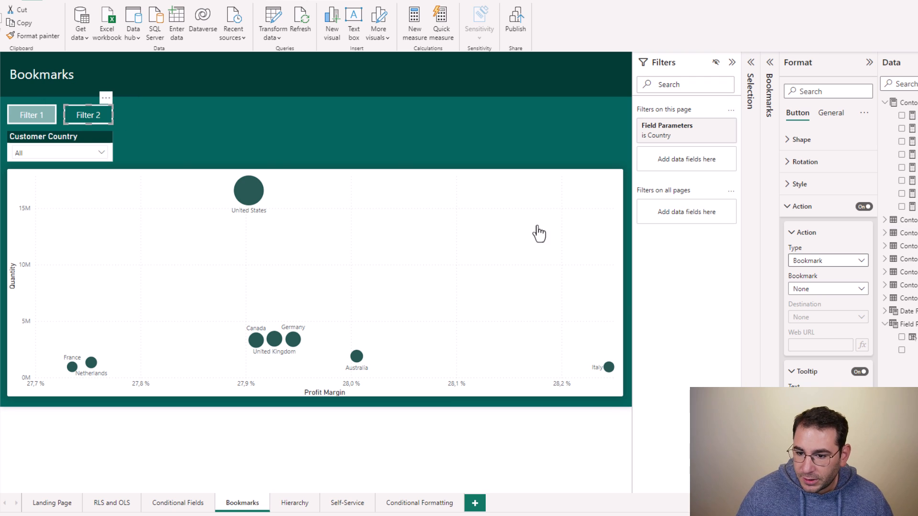
left_click(809, 293)
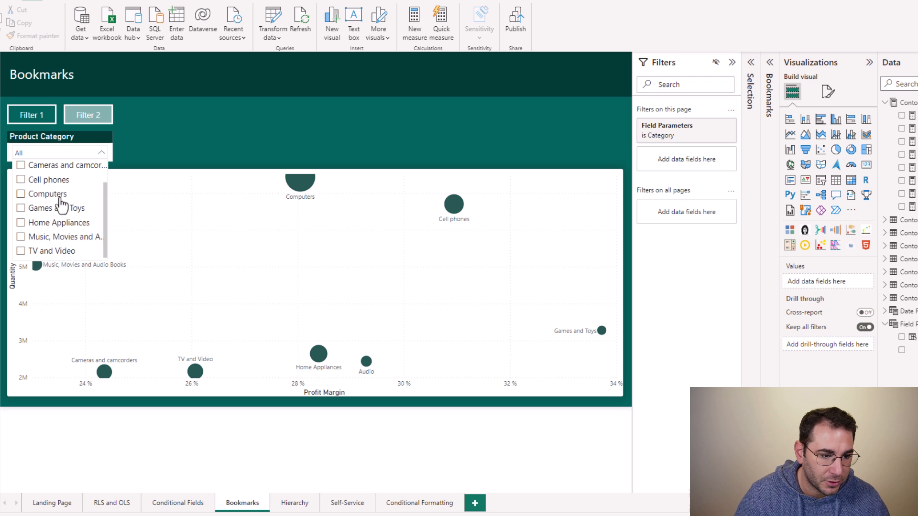
Test the slicer's list of categories and use the Filter 1 and Filter 2 buttons to switch between the bookmarked views.
scroll(61, 205, "up", 2)
left_click(51, 153)
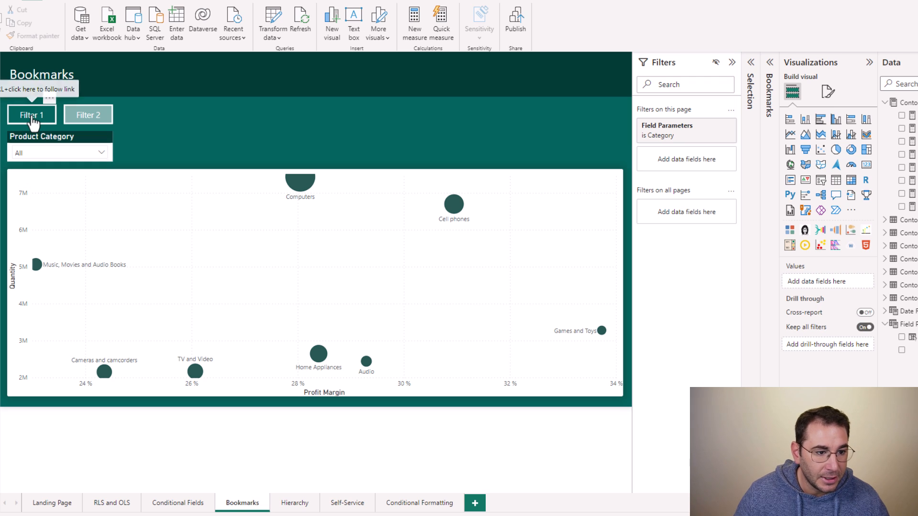
left_click(32, 122, "ctrl")
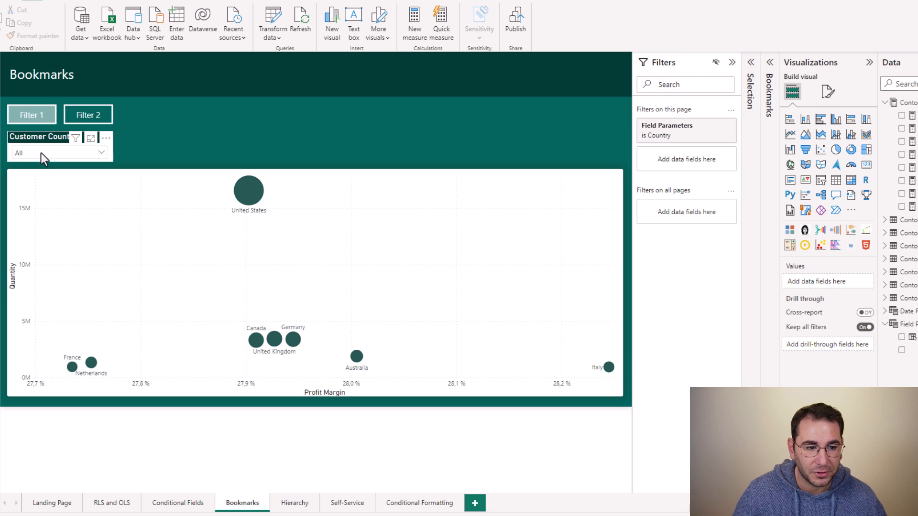
left_click(21, 136)
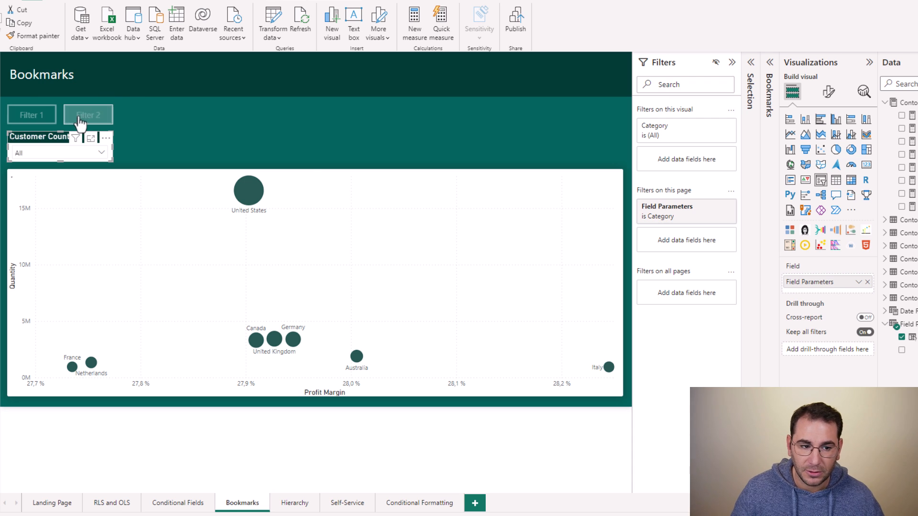
left_click(30, 117, "ctrl")
left_click(29, 119, "ctrl")
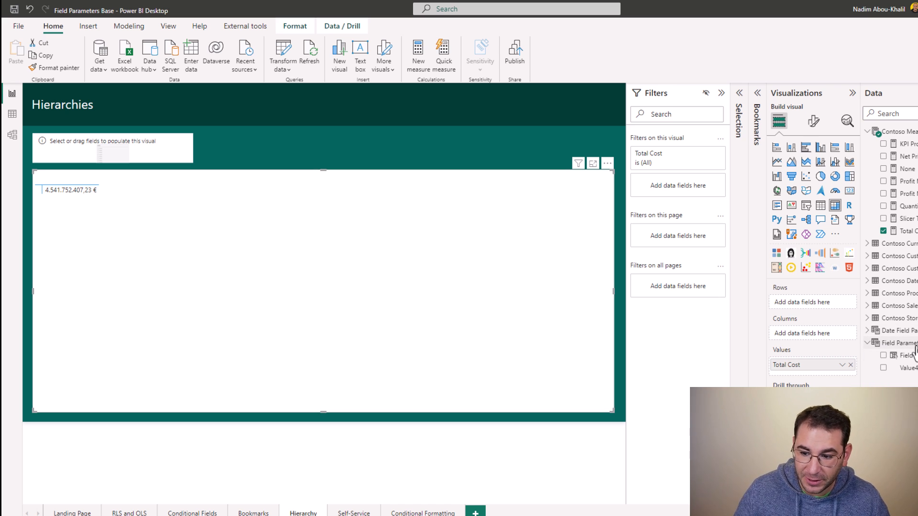
Open the Field Parameters table's definition and add "None" as a fifth value in its None row.
left_click(899, 343)
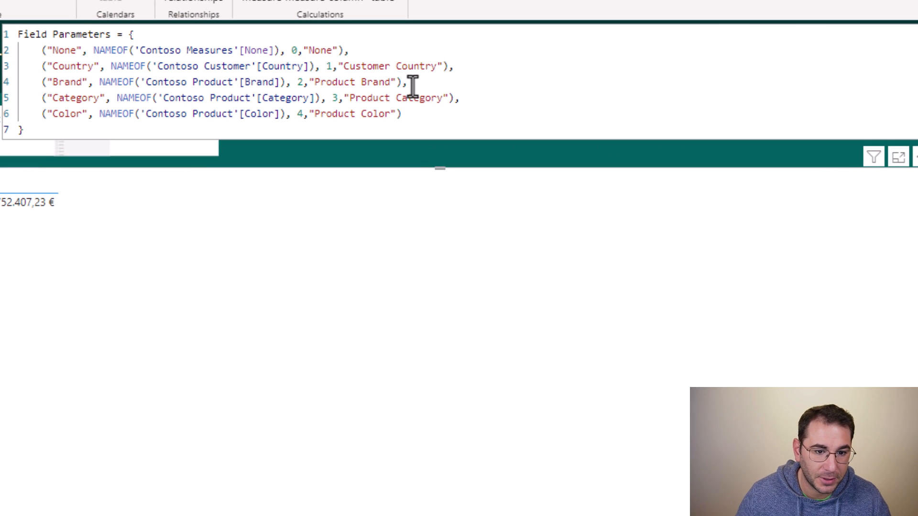
left_click(338, 51)
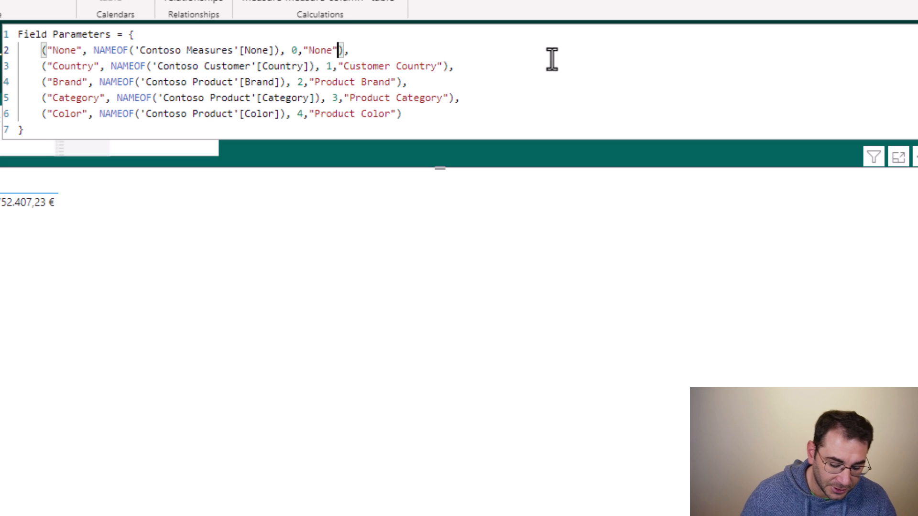
type(",")
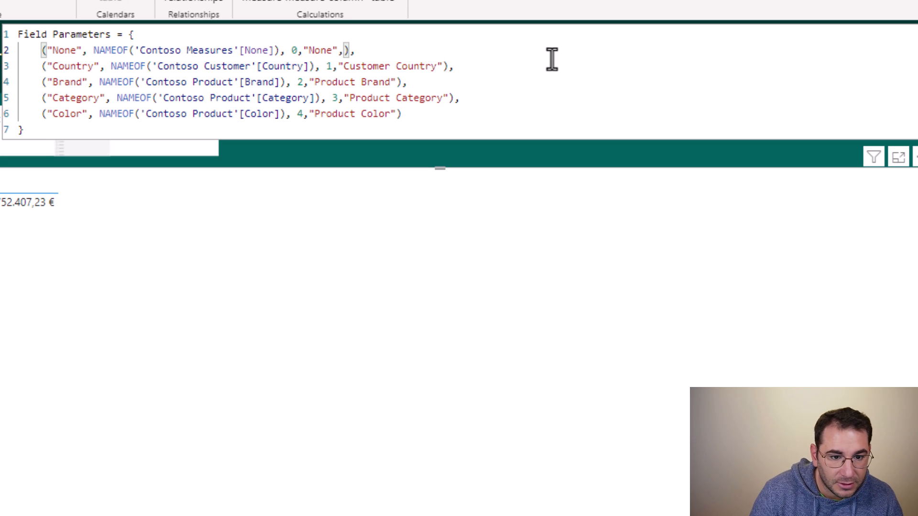
type("\"None")
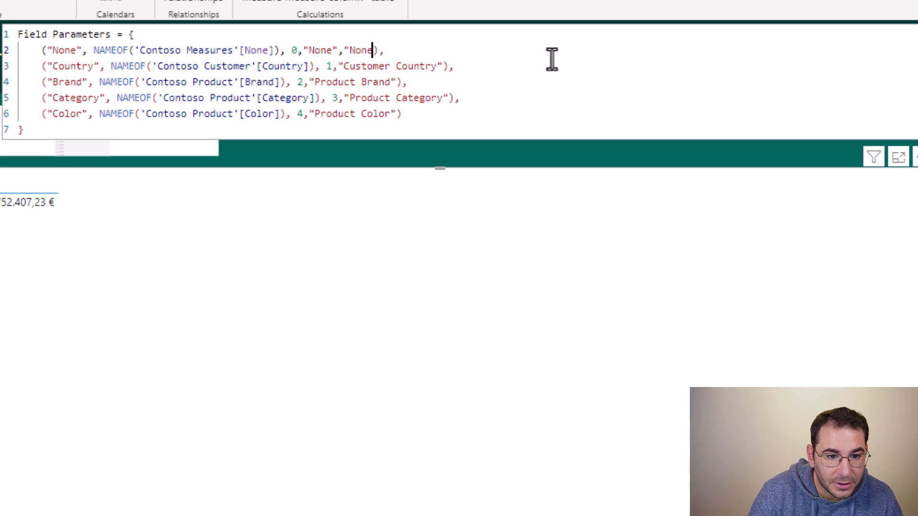
type("\"")
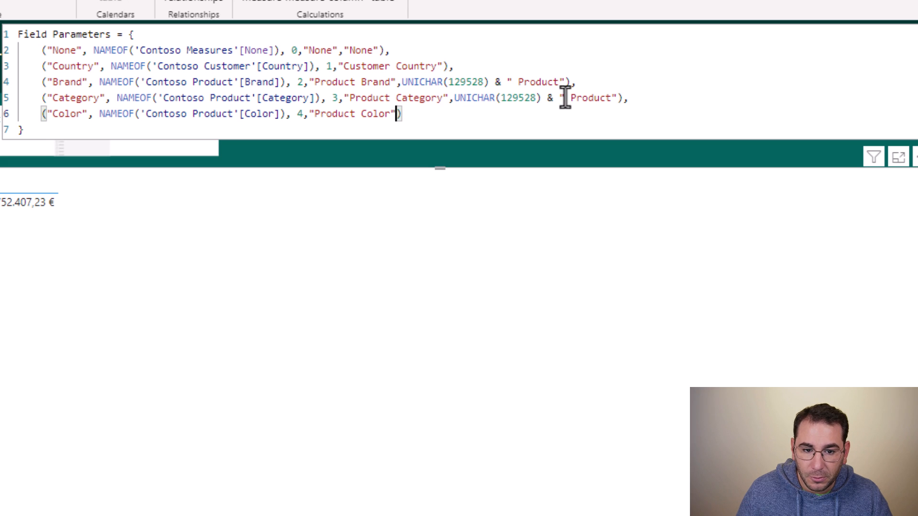
Complete the Brand, Category and Color rows with the fifth value UNICHAR(129528) & " Product".
left_click_drag(565, 98, 593, 93)
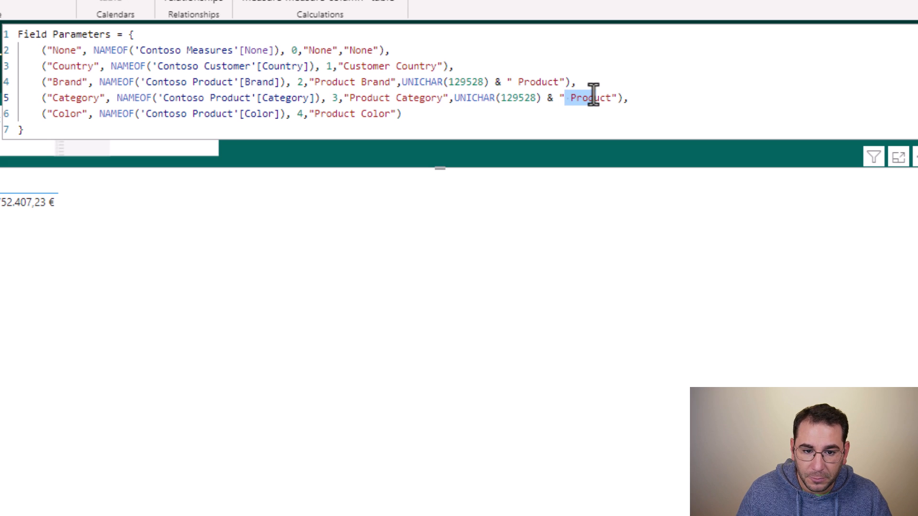
left_click(400, 114)
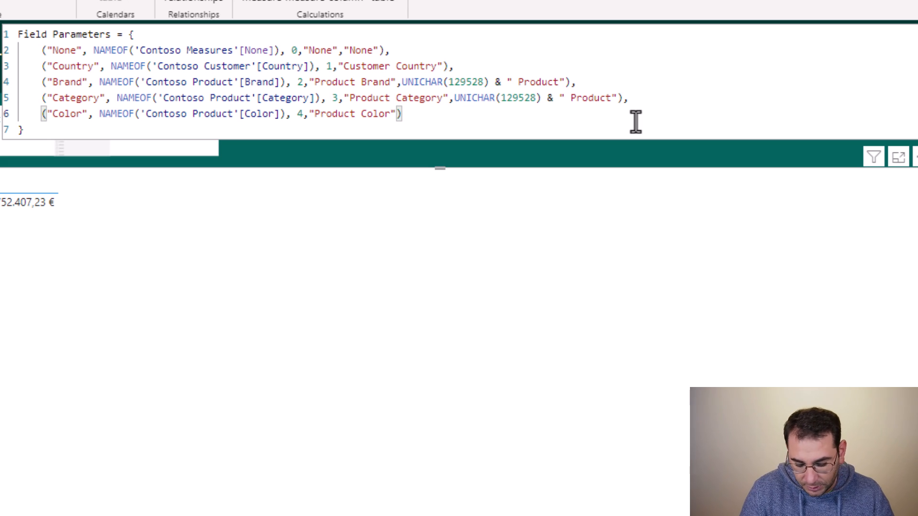
type(",UNICHAR(129528) & \" Product\"")
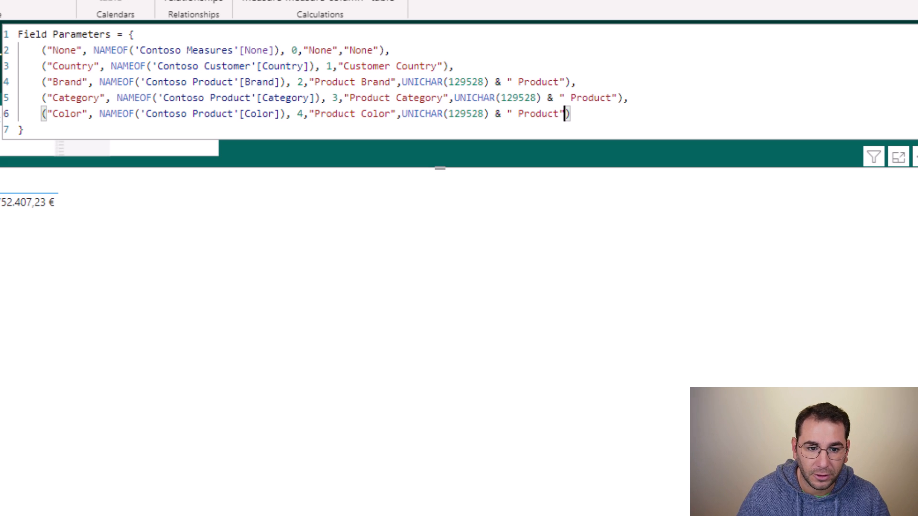
Add UNICHAR(127757) & " Region" as the fifth value in the Country row.
left_click(442, 66)
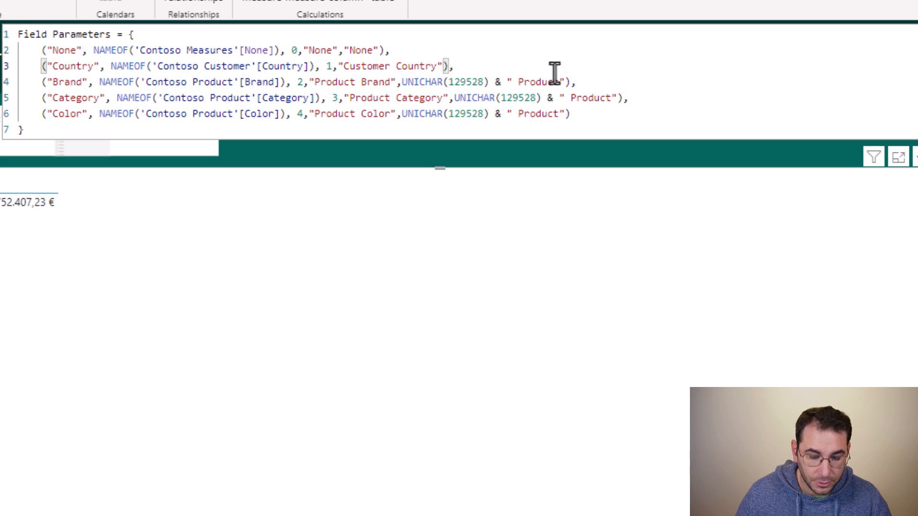
type(",")
type("UNICHAR(127757) & \" Region\"")
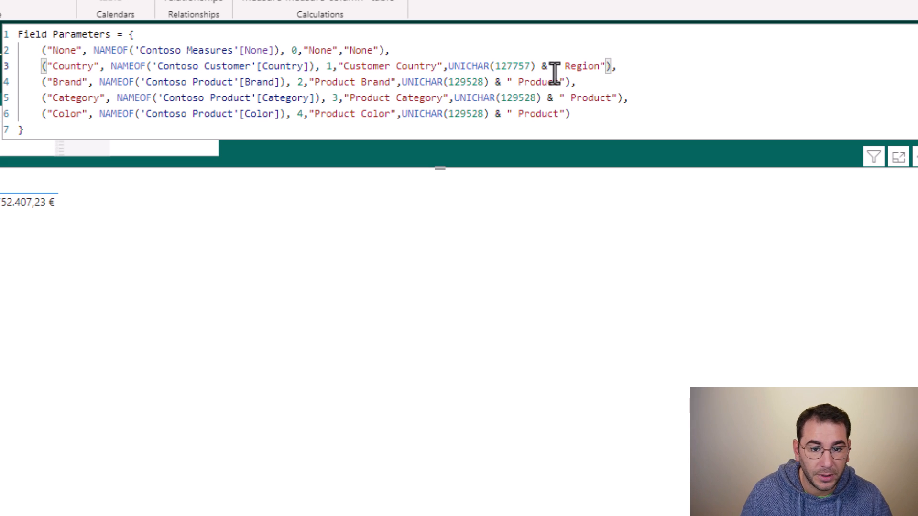
Review the rows and their new grouping values, and commit the Field Parameters definition.
left_click(357, 50)
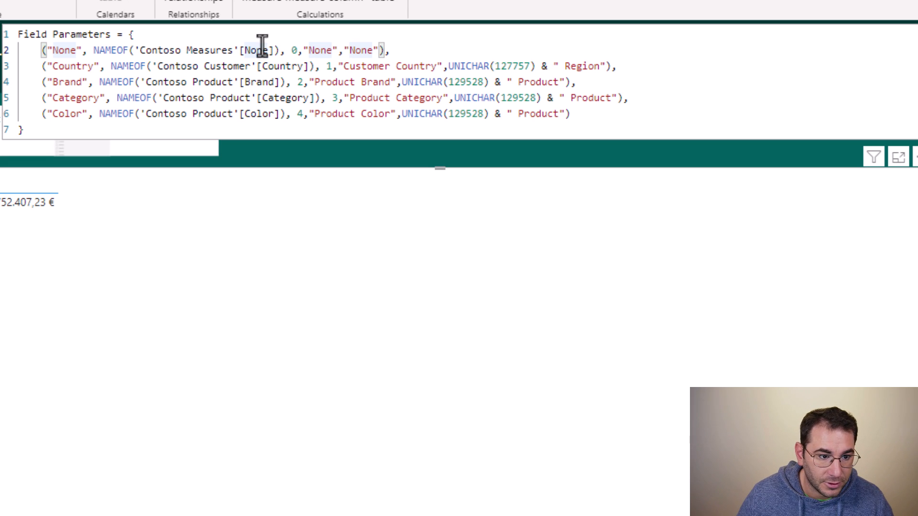
left_click(128, 34)
left_click_drag(128, 34, 204, 53)
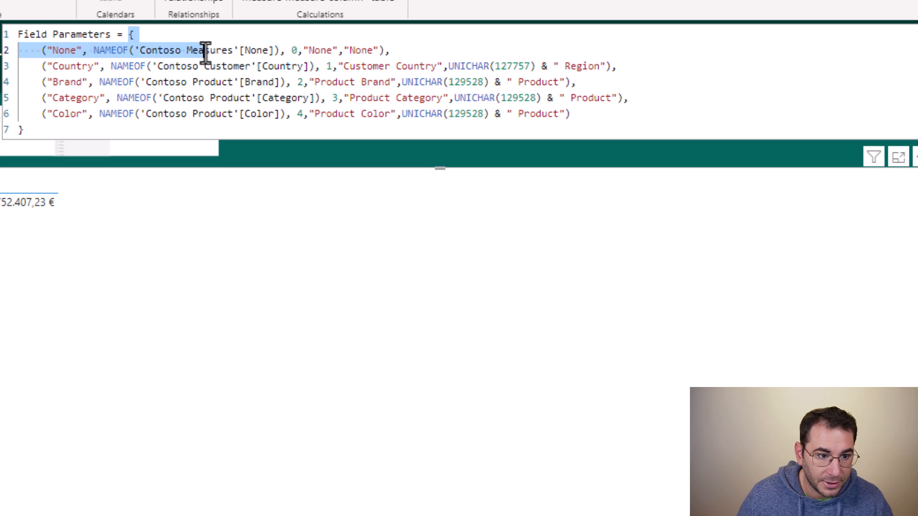
left_click(368, 64)
left_click_drag(356, 51, 619, 103)
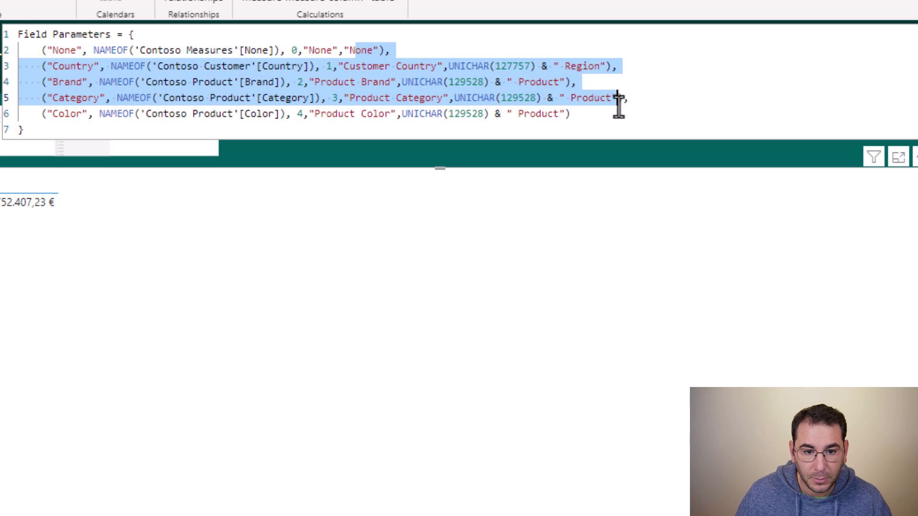
left_click(553, 124)
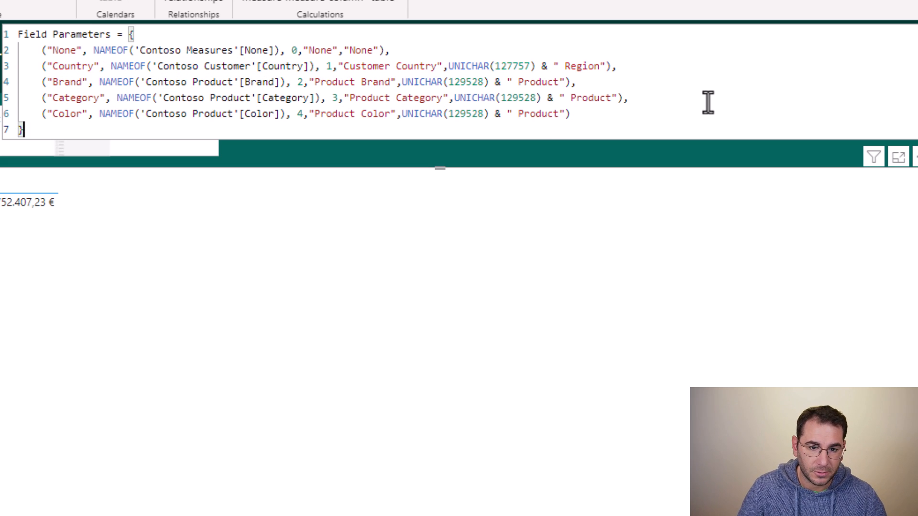
key("Return")
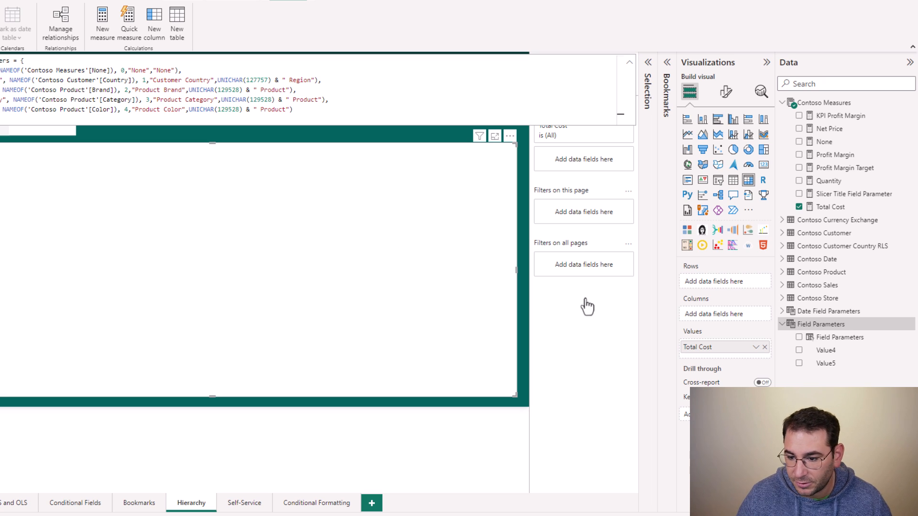
Populate the empty slicer on the Hierarchy page with the Field Parameters field and check its selection list and field options.
left_click_drag(801, 343, 739, 282)
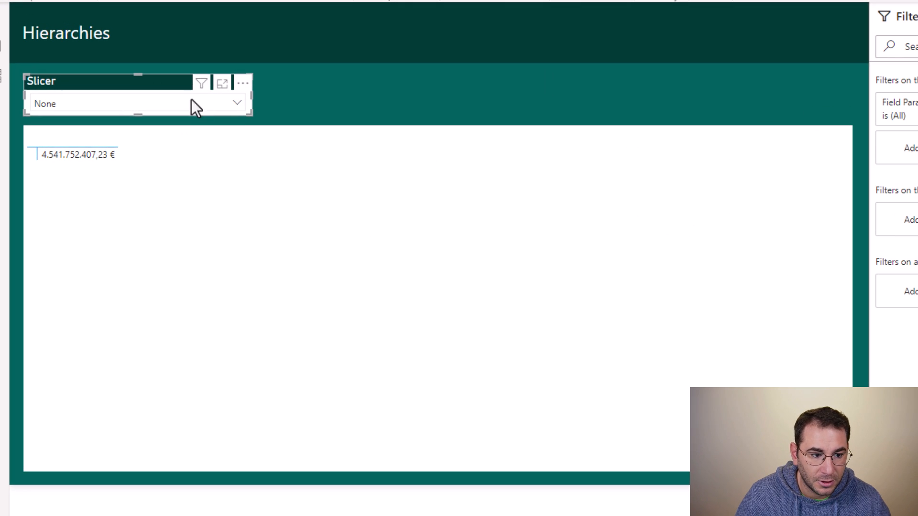
left_click(186, 102)
left_click(181, 104)
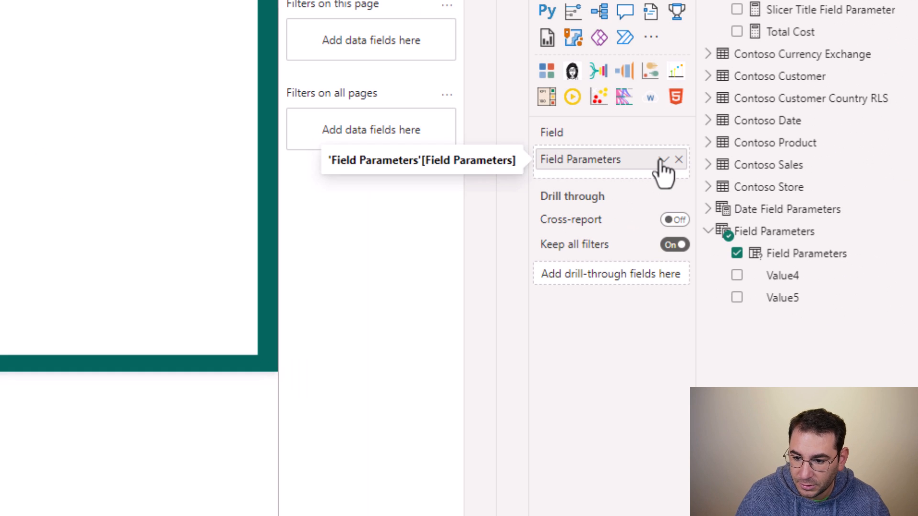
left_click(662, 160)
left_click(641, 177)
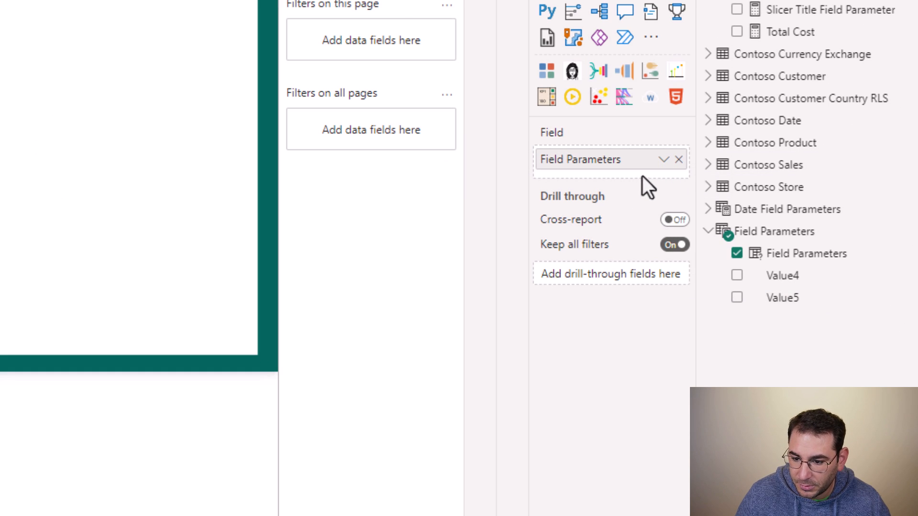
Replace Field Parameters in the slicer with the Value5 and Value4 fields, with Value5 as the upper level.
left_click(680, 160)
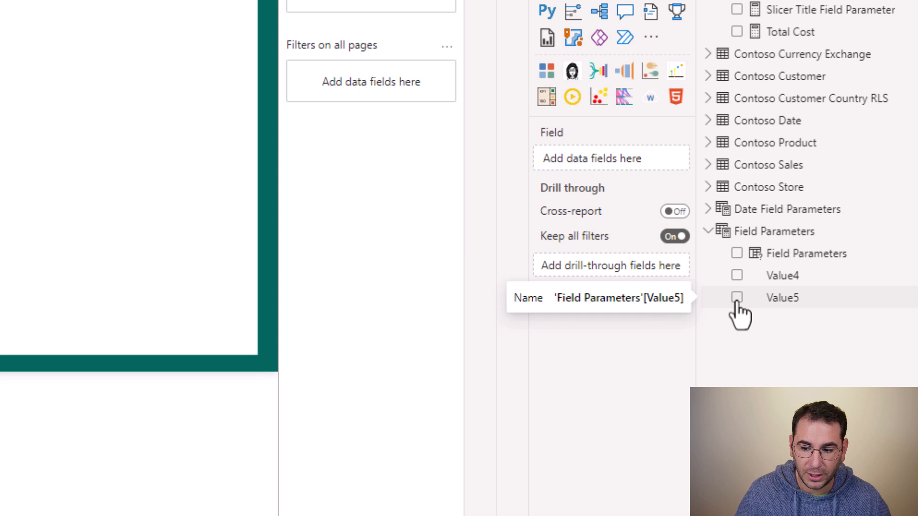
left_click(737, 301)
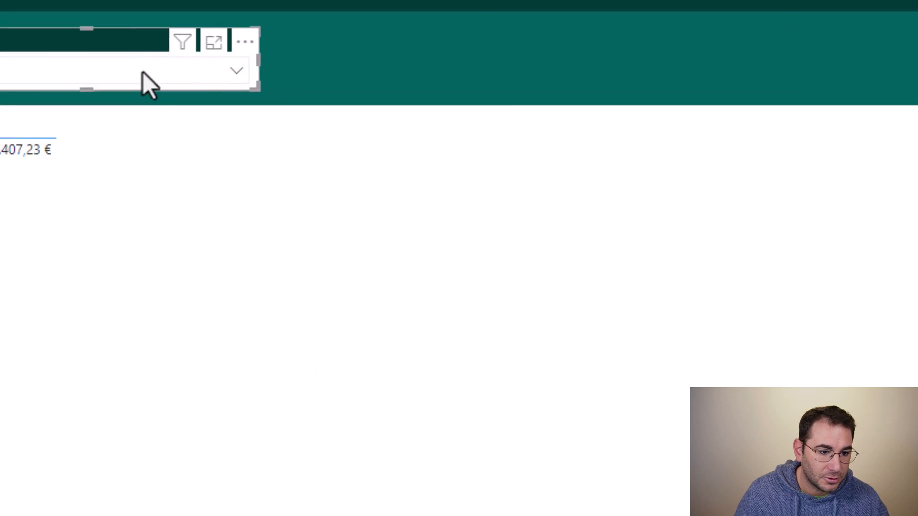
left_click(279, 109)
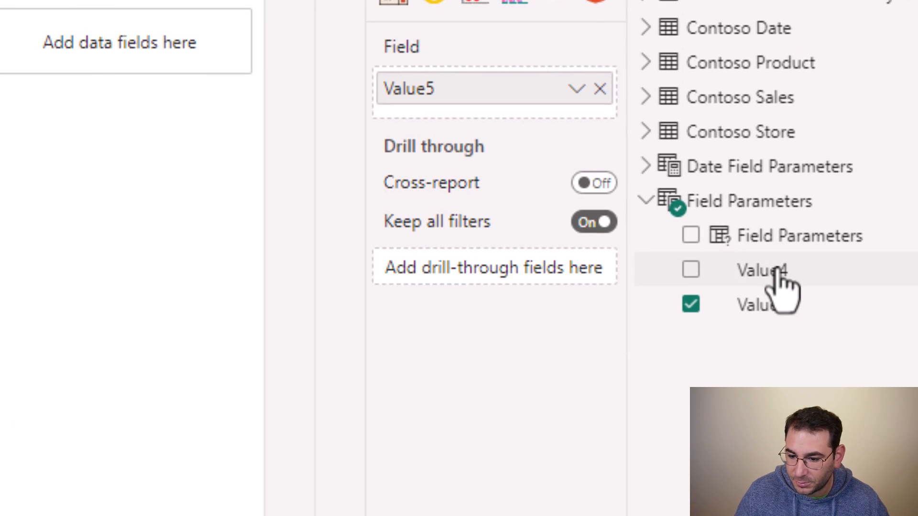
left_click_drag(772, 272, 488, 103)
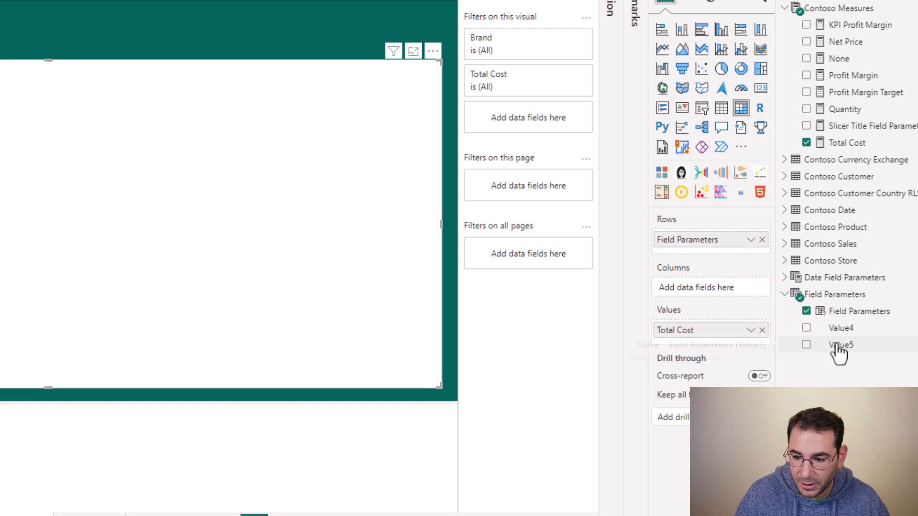
Add Value5 and Value4 above Field Parameters in the matrix rows and expand the matrix down to the lowest level.
left_click_drag(840, 354, 713, 249)
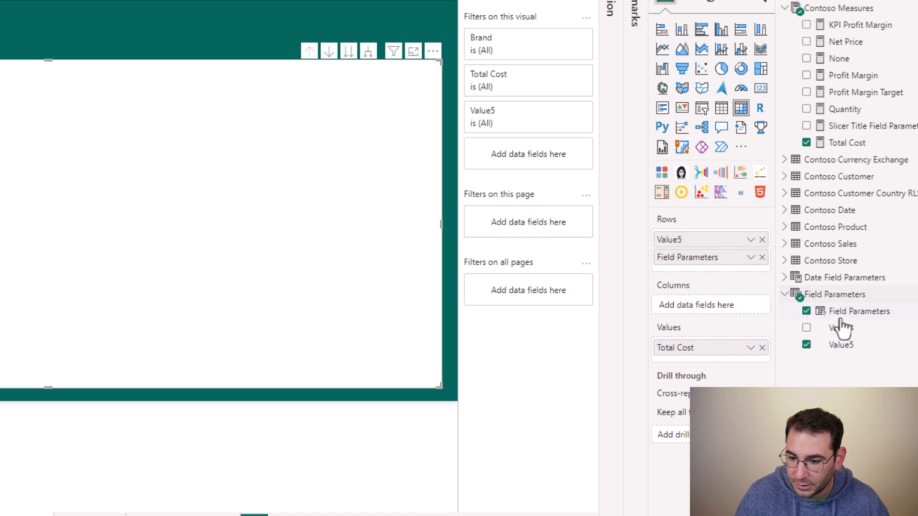
left_click_drag(840, 328, 729, 247)
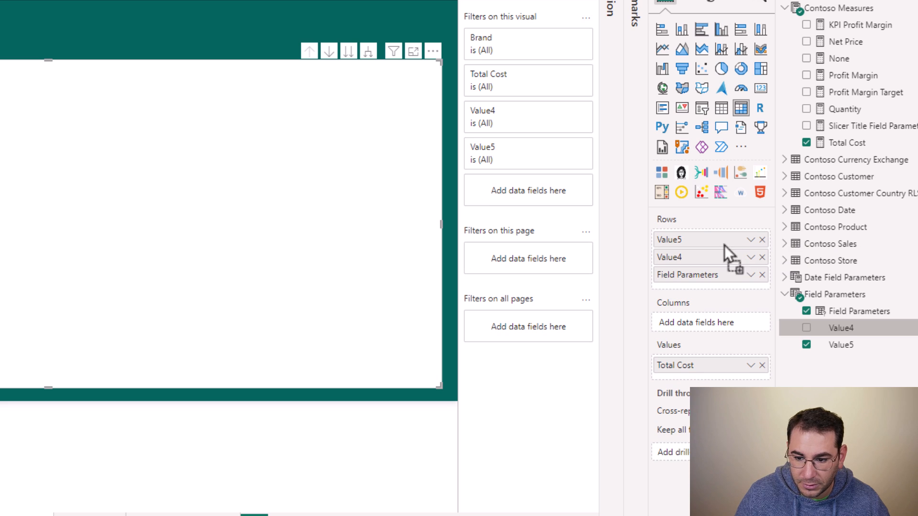
left_click(369, 50)
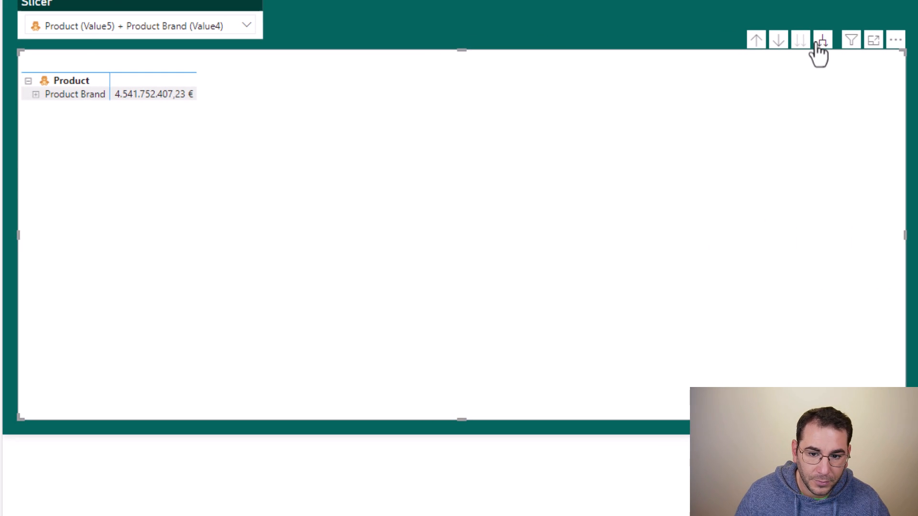
left_click(819, 42)
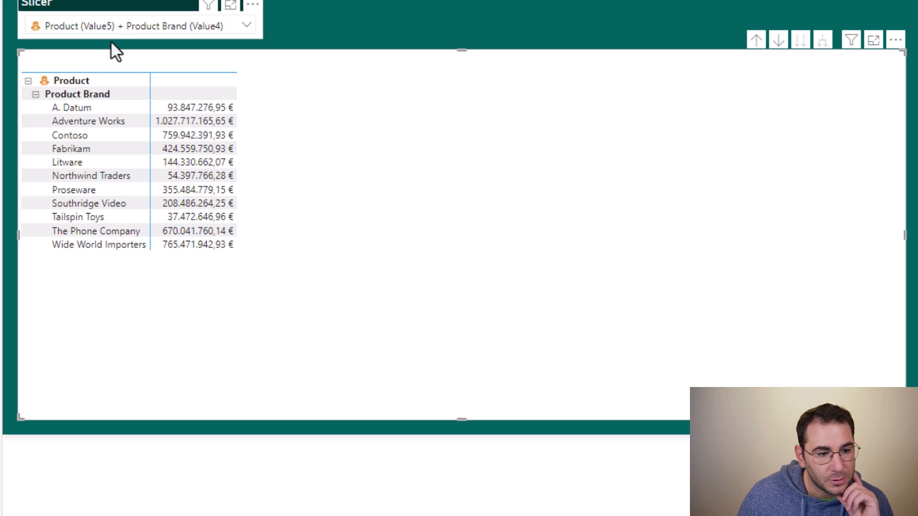
Split the hierarchy slicer into one slicer for Value5 and another for Value4, and check both selection lists.
left_click(206, 28)
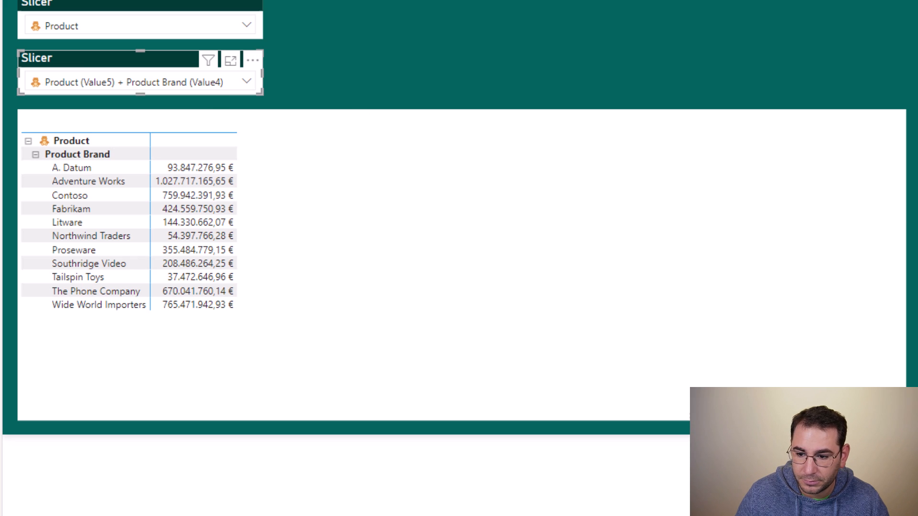
left_click(85, 26)
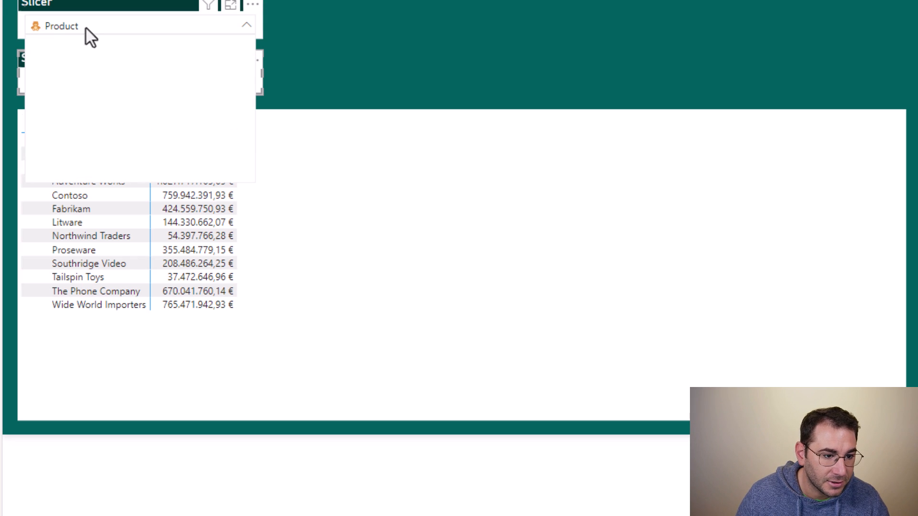
left_click(85, 29)
left_click(108, 84)
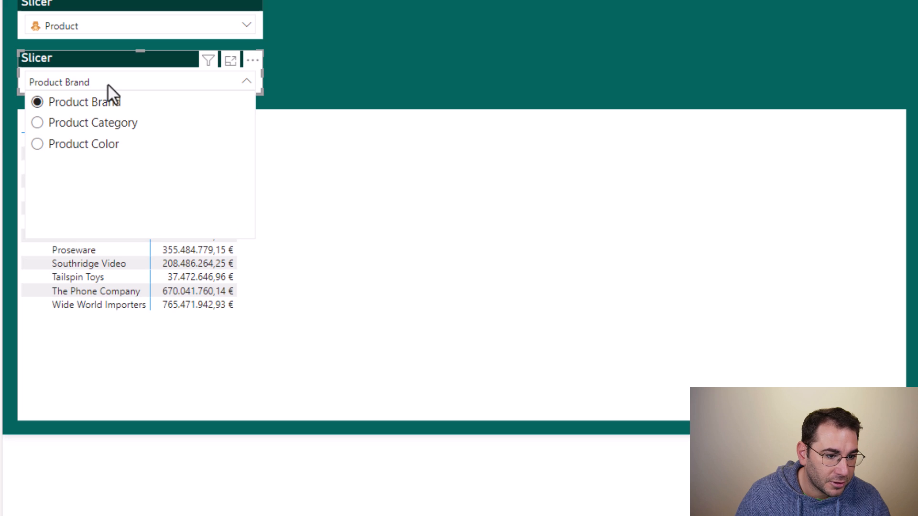
left_click(107, 85)
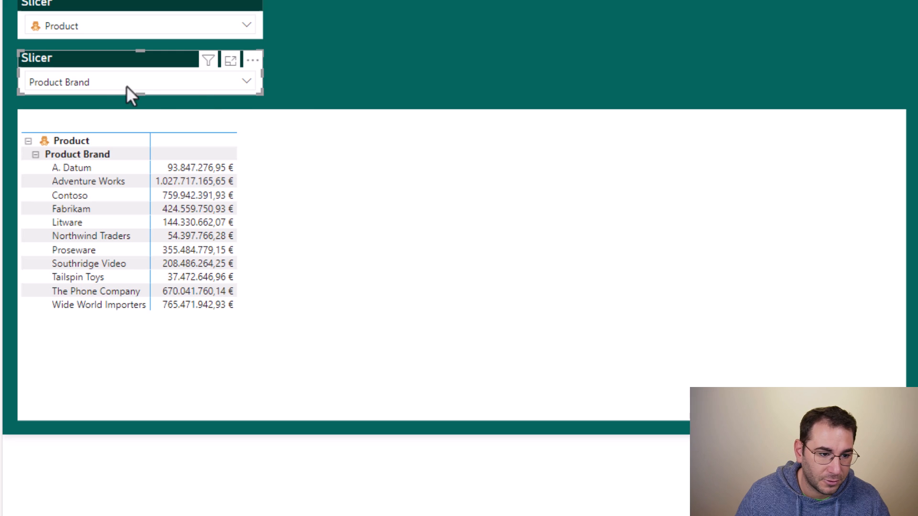
Test the second slicer with all product options and with Product Category, and check the first slicer's list.
left_click(99, 83)
left_click(96, 102)
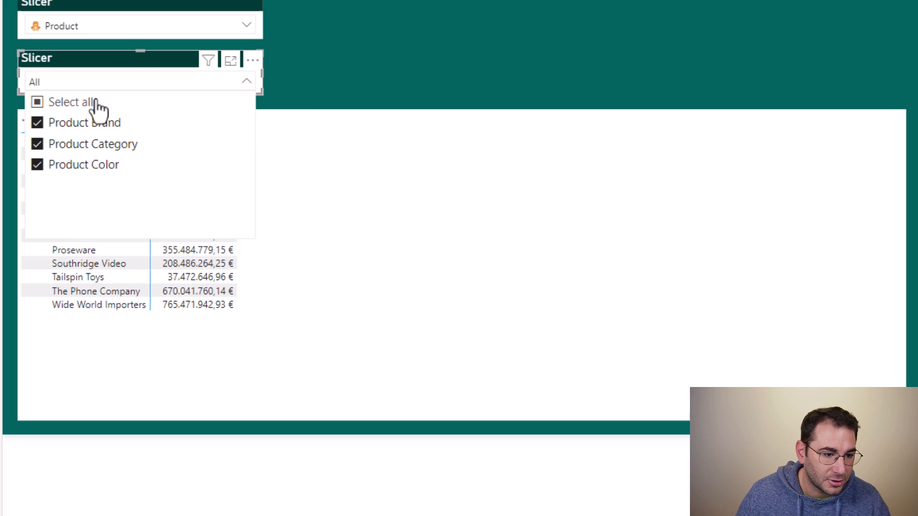
left_click(105, 28)
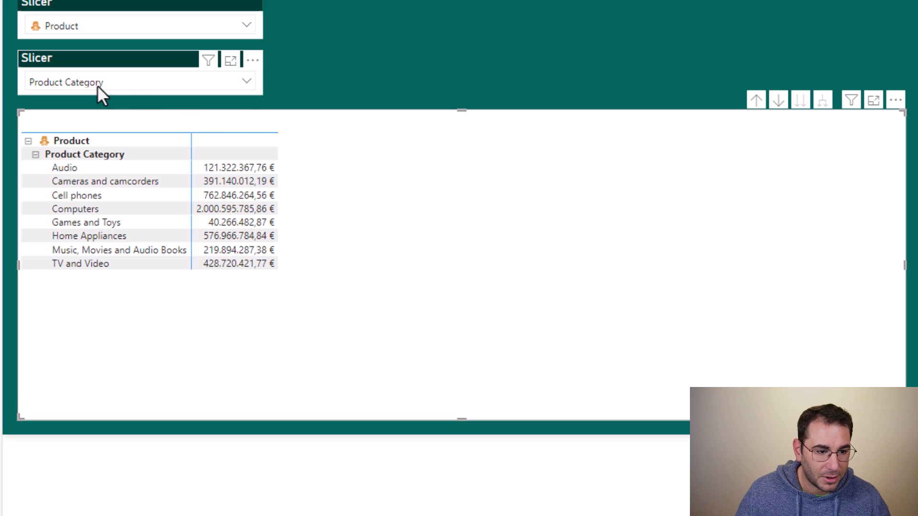
left_click(97, 85)
left_click(98, 26)
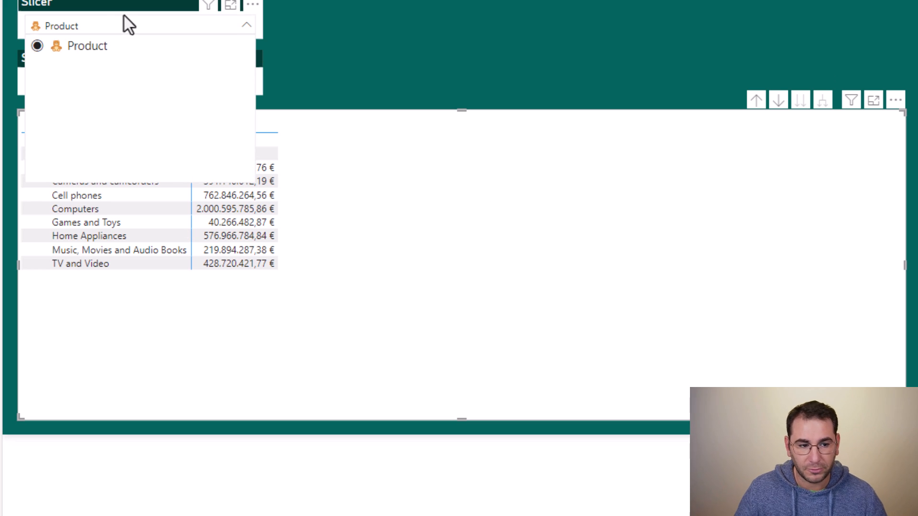
left_click(124, 16)
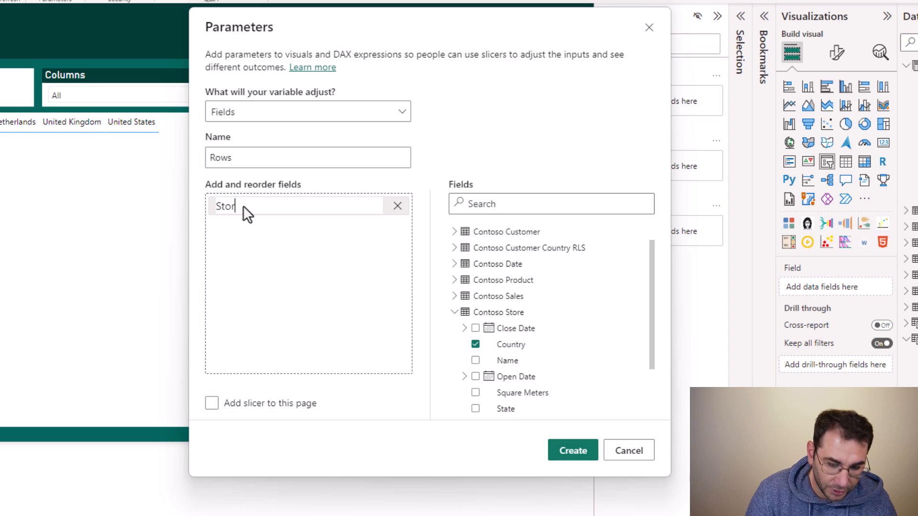
In the Rows parameter, label the store field Store Country and add Country from Contoso Customer as Customer Country.
type("e Coutntry")
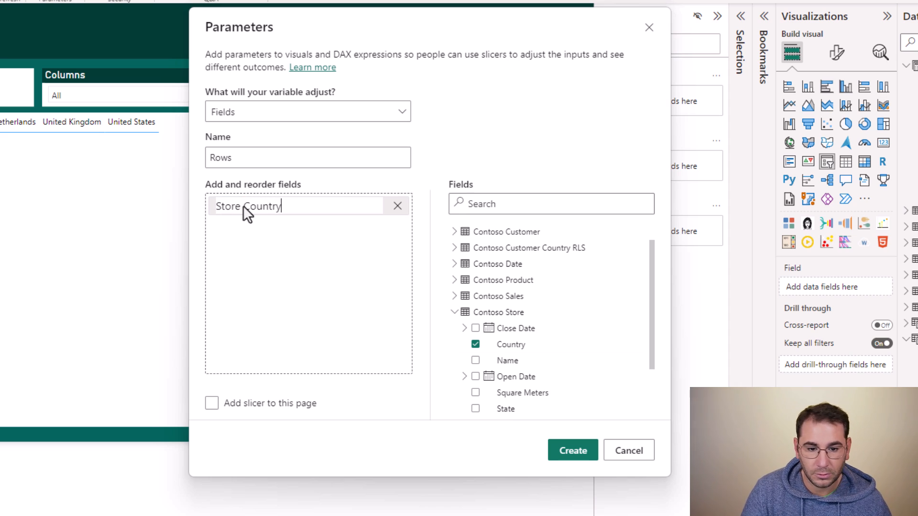
left_click(454, 313)
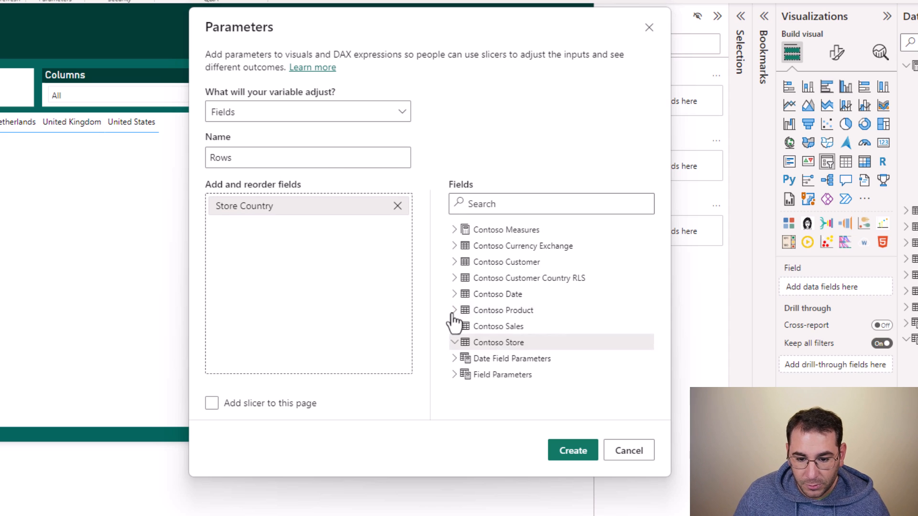
left_click(454, 262)
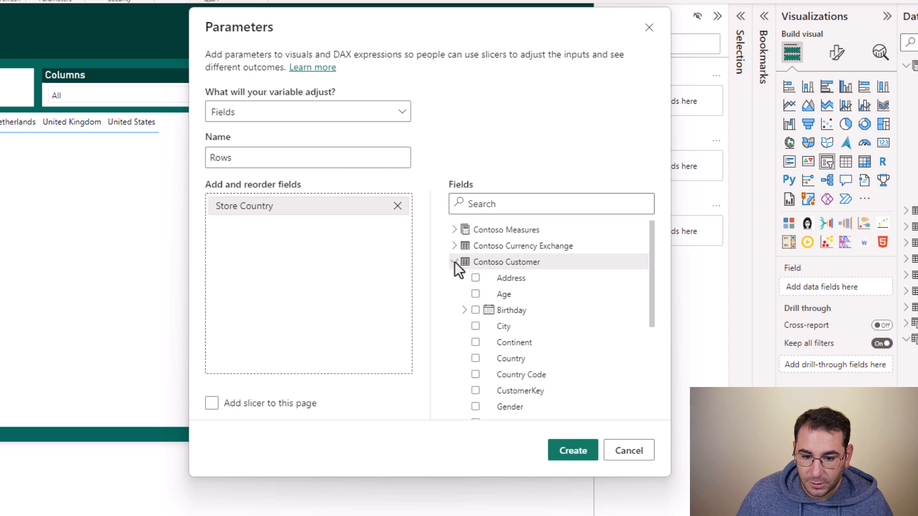
scroll(463, 282, "down", 3)
left_click(476, 298)
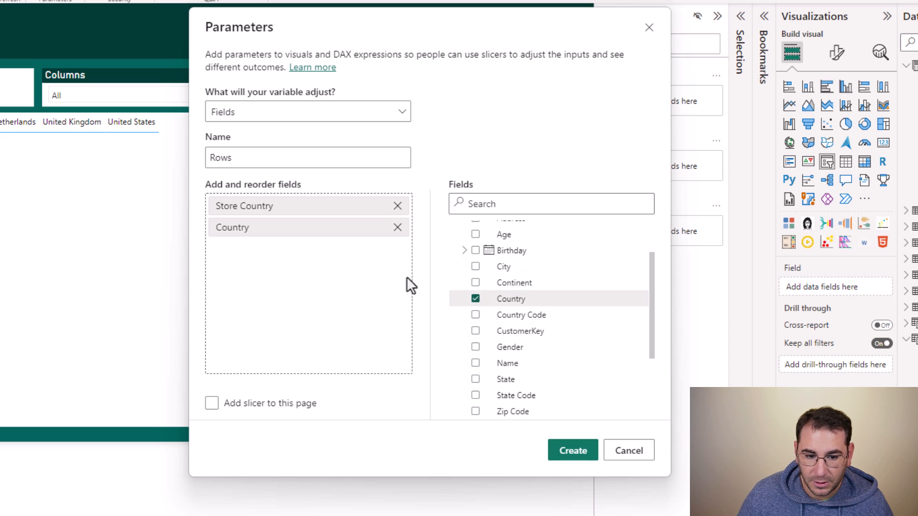
double_click(252, 225)
type("Custo")
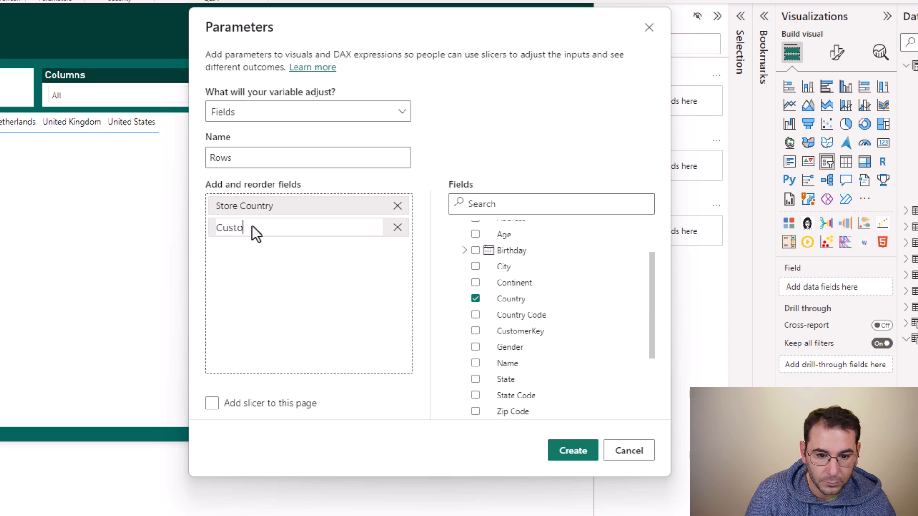
type("mer Country")
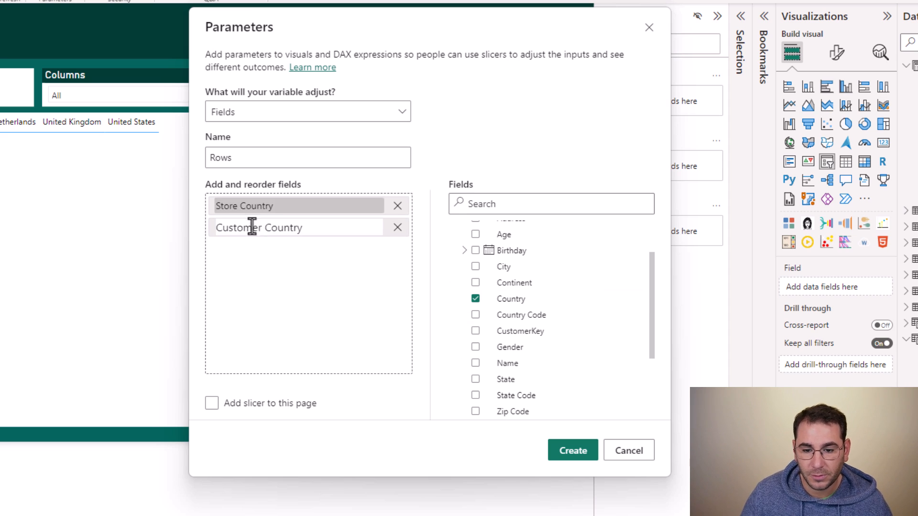
key("Return")
Add the Brand field from Contoso Product to the Rows parameter.
left_click(454, 263)
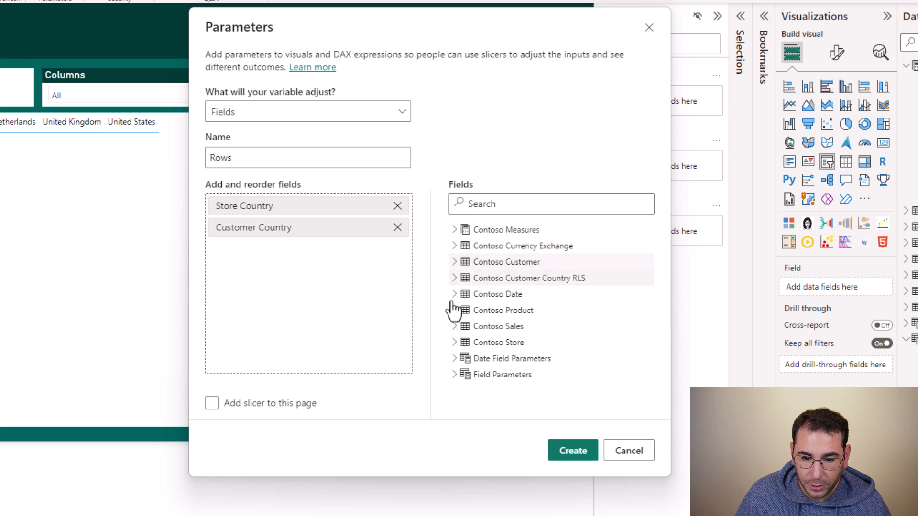
left_click(454, 311)
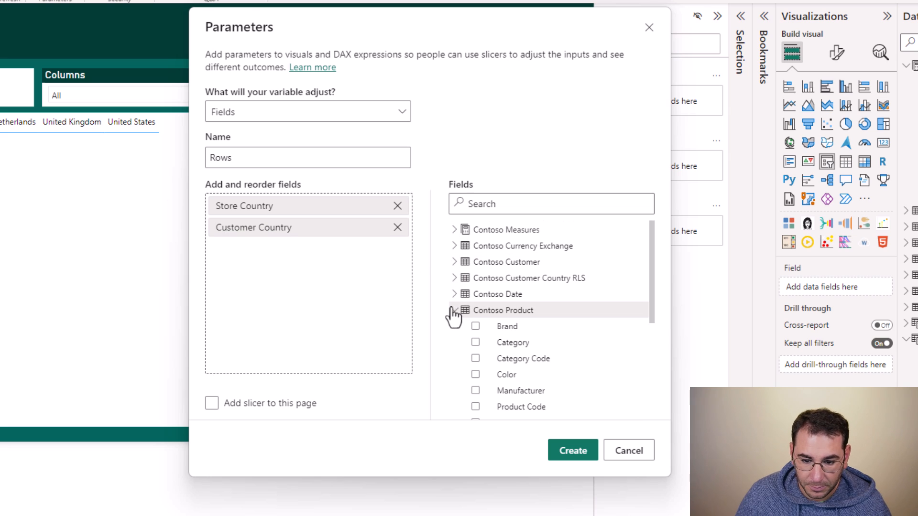
left_click(475, 327)
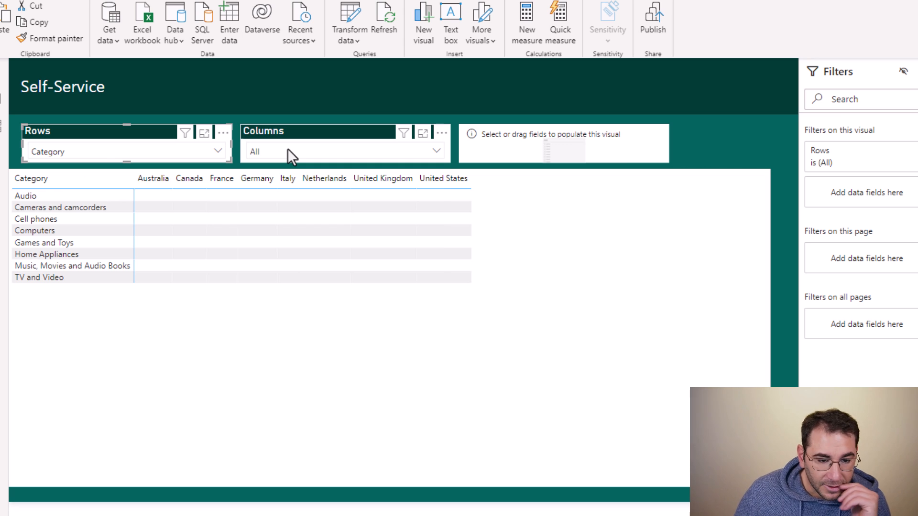
Check the options of the Columns slicer on the Self-Service page and select the empty slicer beside it.
left_click(288, 151)
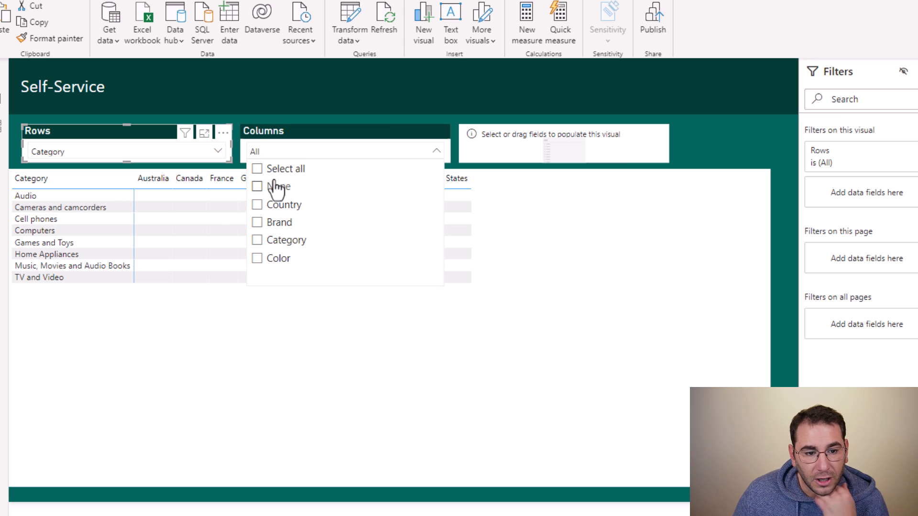
left_click(493, 142)
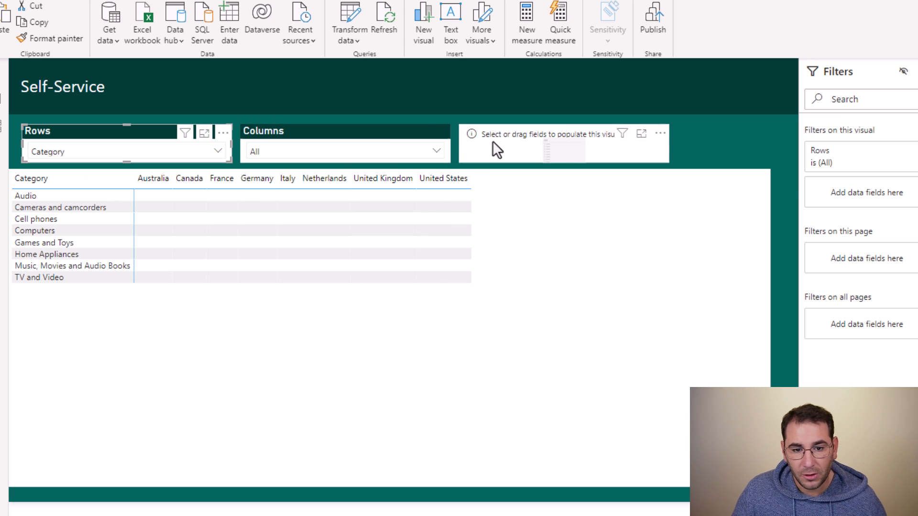
left_click(493, 141)
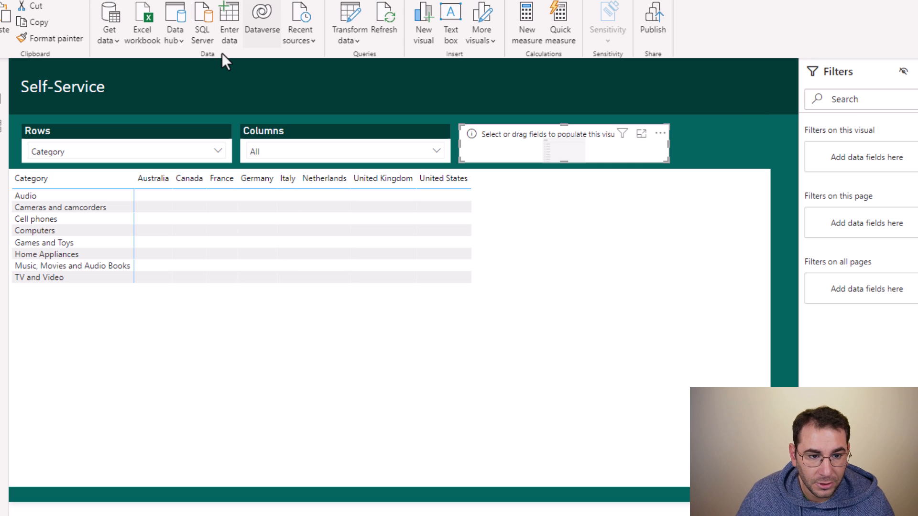
left_click(153, 1)
left_click(303, 33)
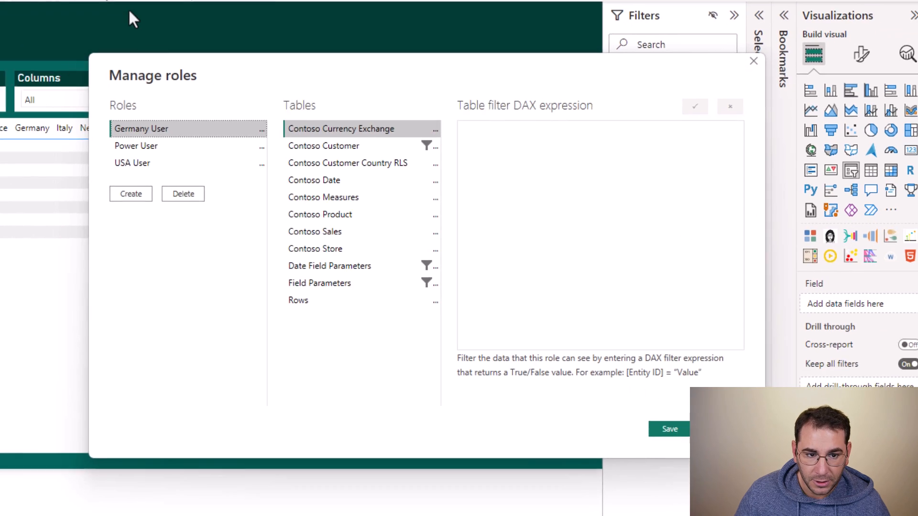
left_click(656, 417)
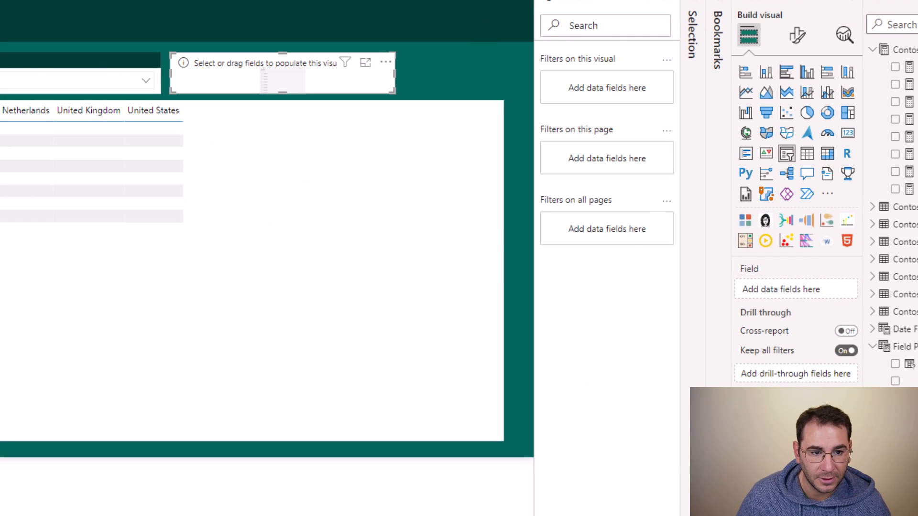
Create a fields parameter named Measures (FP) with Profit Margin, Quantity and Total Cost, without adding a slicer to the page.
double_click(205, 152)
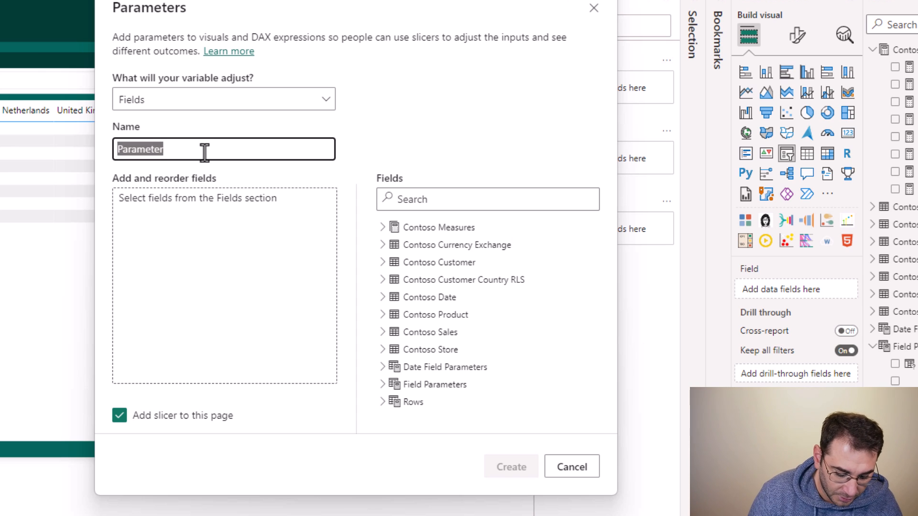
type("Measures (FP")
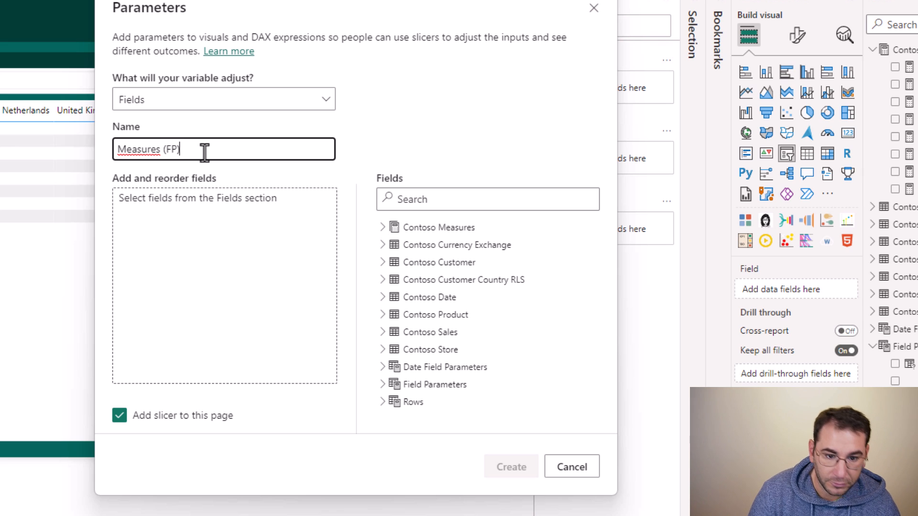
left_click(231, 211)
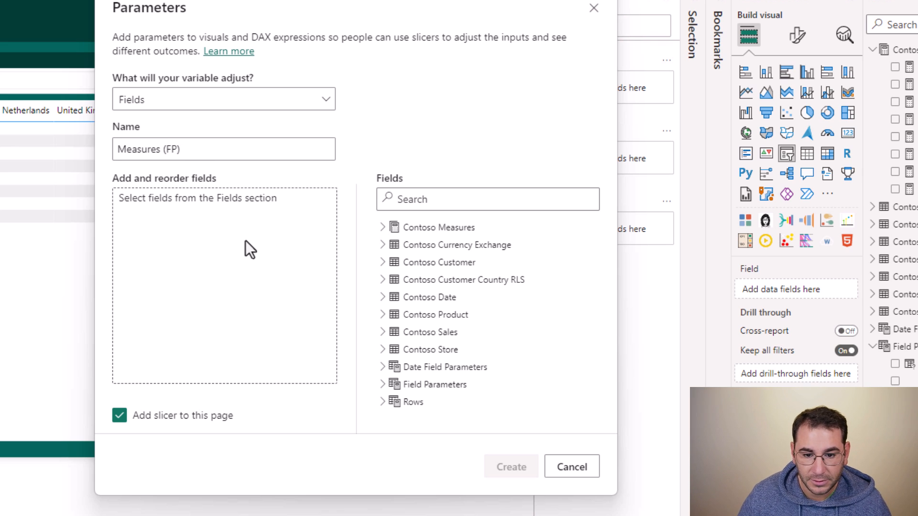
left_click(383, 228)
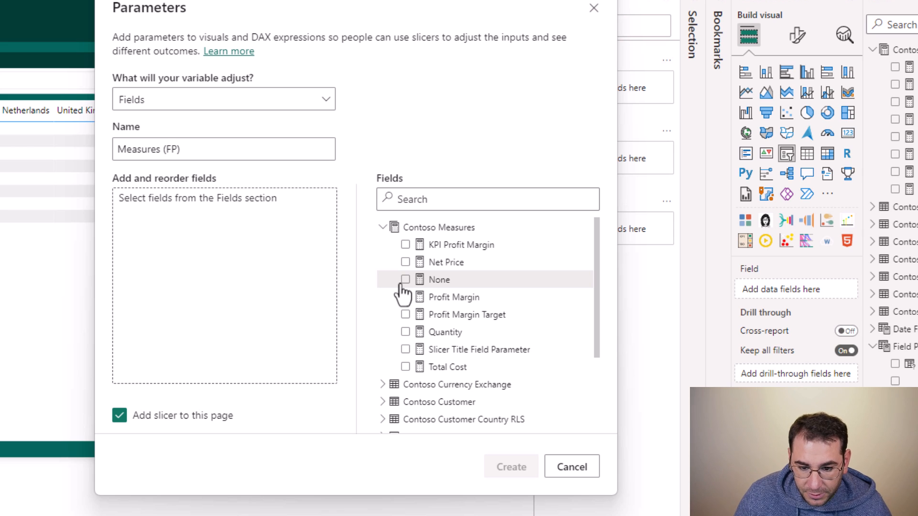
left_click(406, 297)
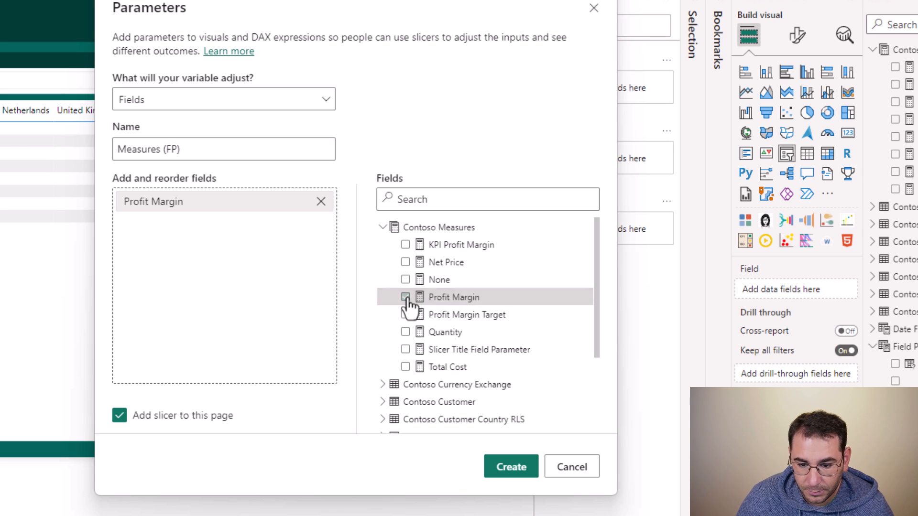
left_click(406, 332)
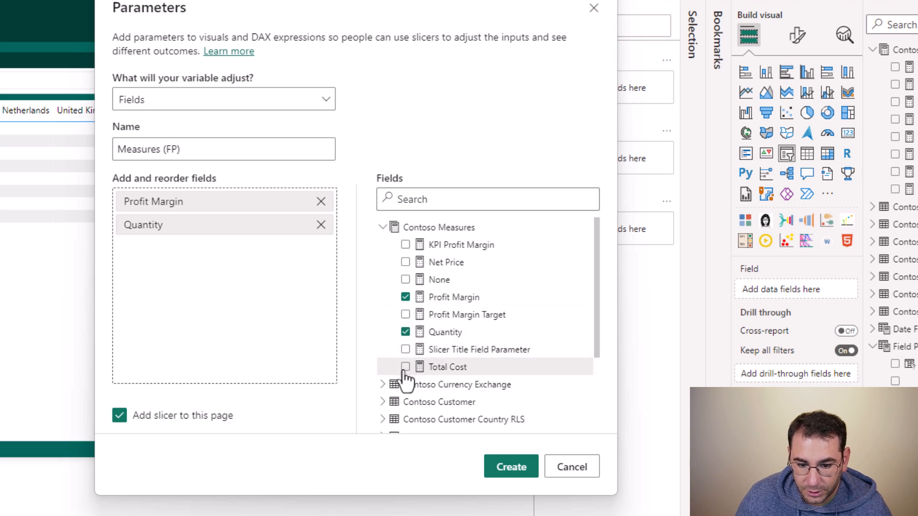
left_click(405, 367)
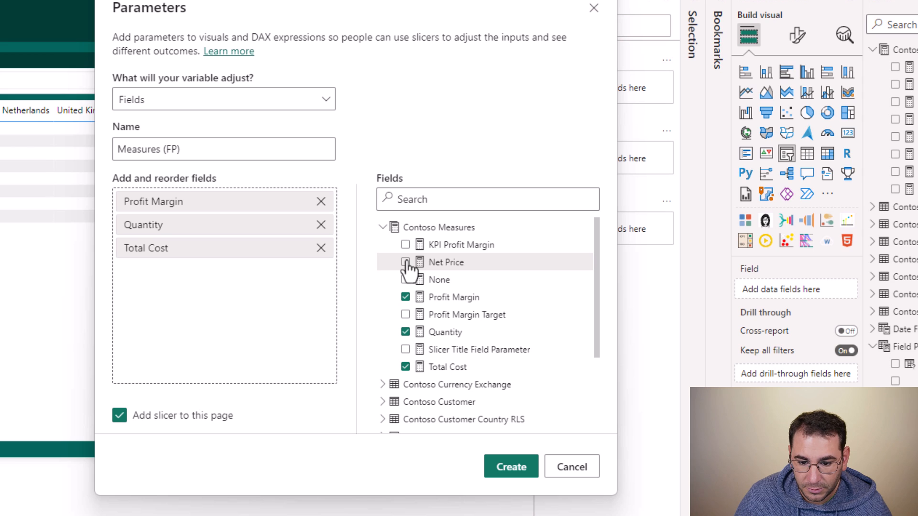
left_click(187, 415)
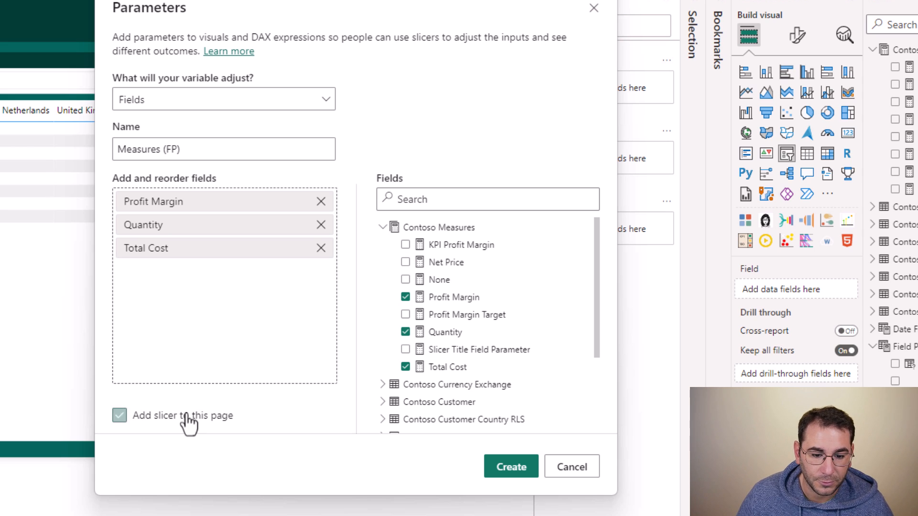
left_click(505, 469)
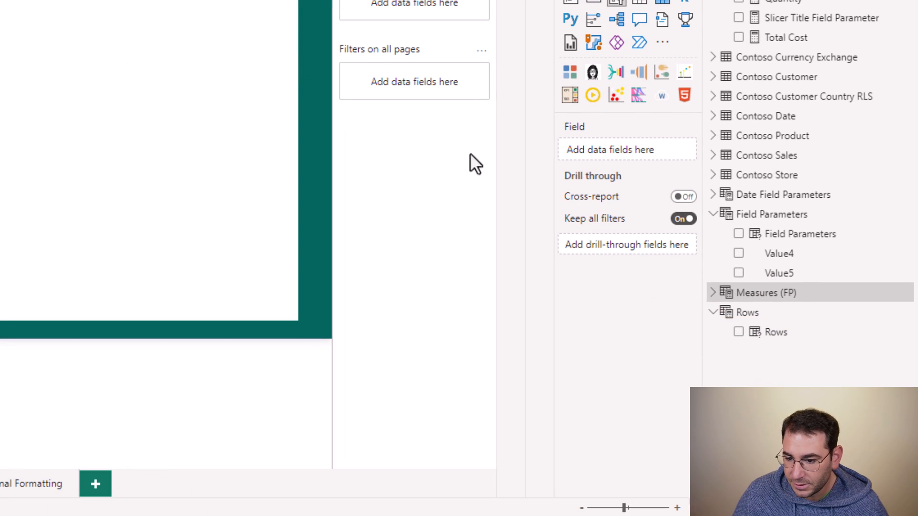
Fill the empty slicer with the Measures (FP) field, check its options and use the same field for the matrix values.
left_click(713, 293)
left_click_drag(792, 313, 646, 147)
left_click(361, 89)
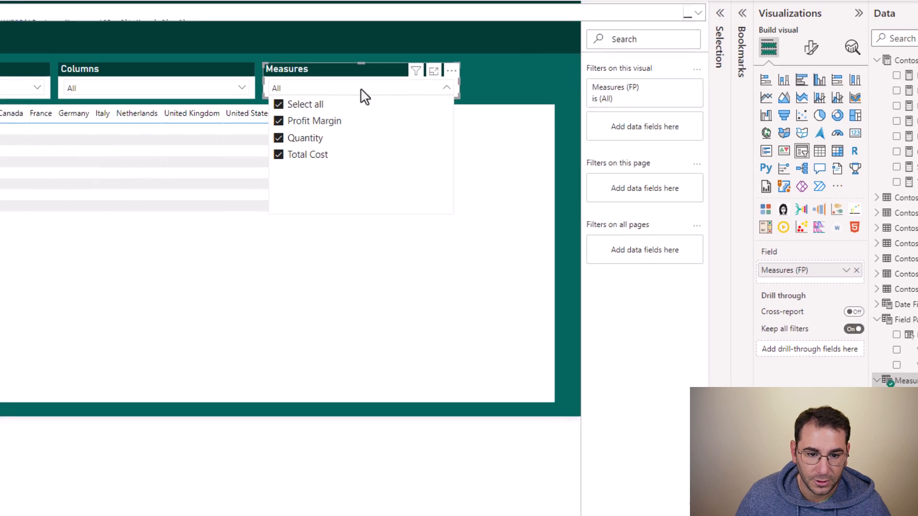
left_click(373, 206)
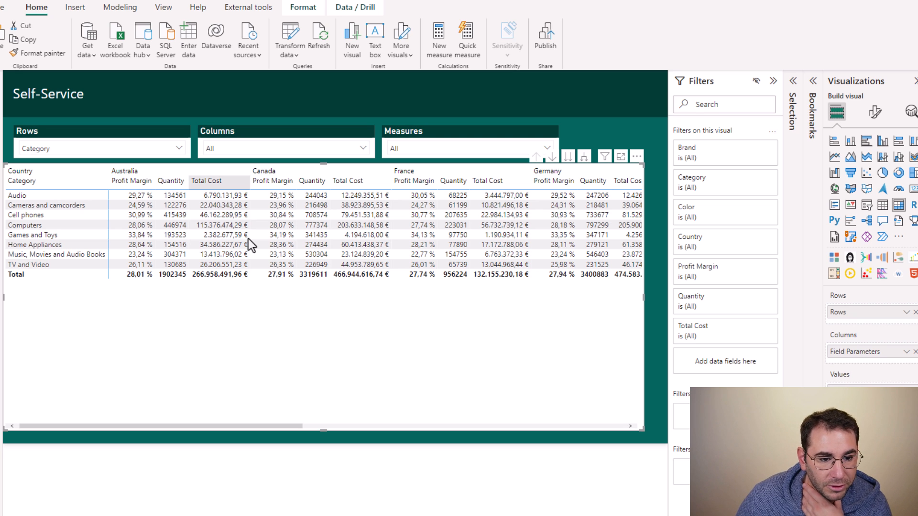
Set the Columns slicer to None to test the matrix without a column field.
left_click_drag(256, 425, 233, 417)
left_click(292, 149)
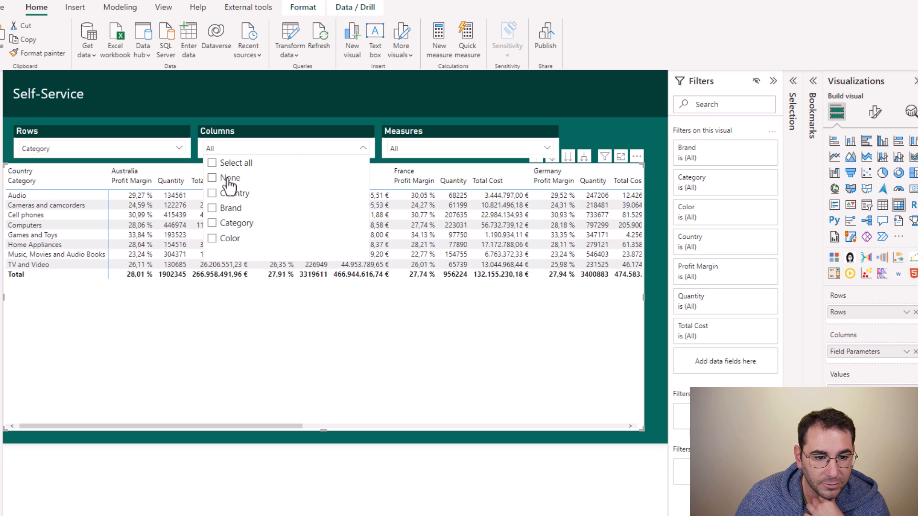
left_click(229, 179)
left_click(234, 151)
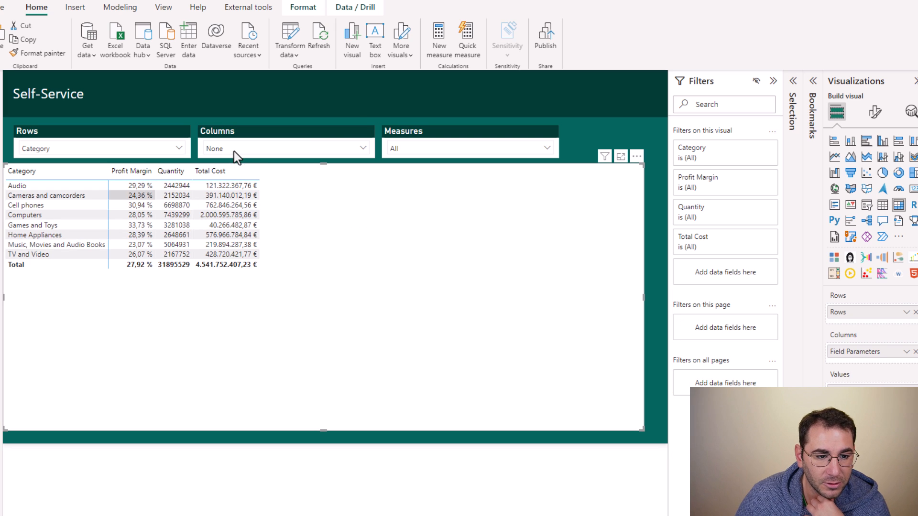
Clear None in the Columns slicer and select Country.
left_click(247, 152)
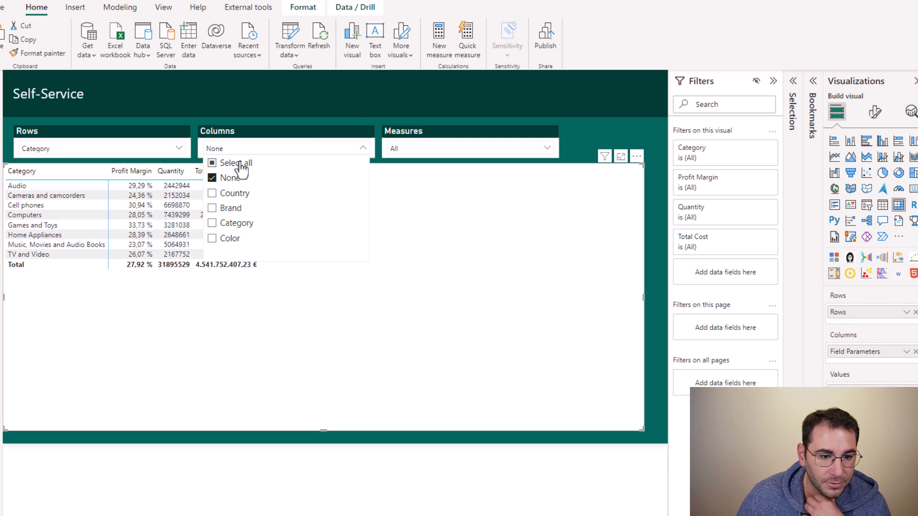
left_click(229, 180)
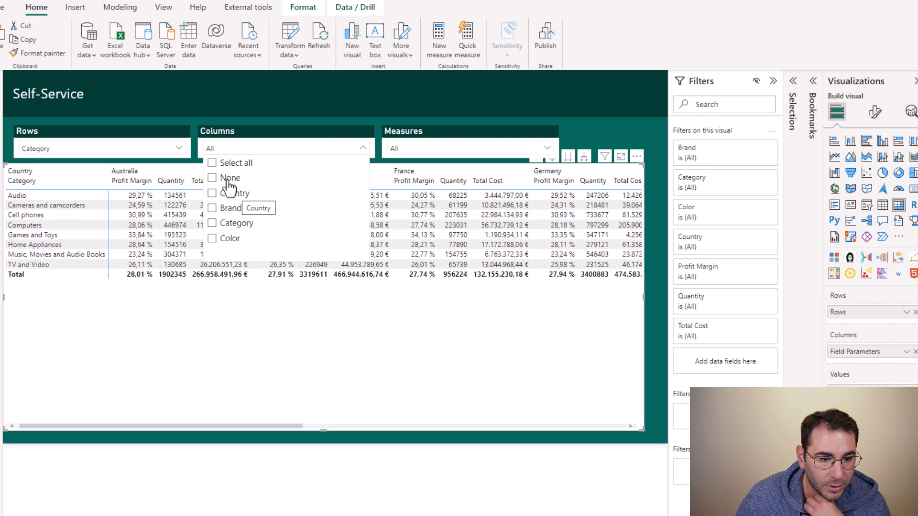
left_click(234, 193)
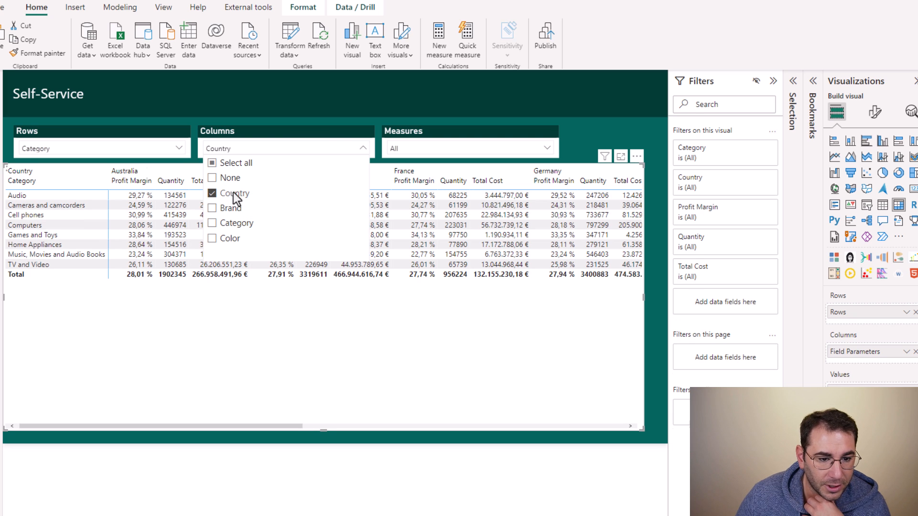
left_click(308, 148)
Limit the Measures slicer to Profit Margin.
left_click(419, 148)
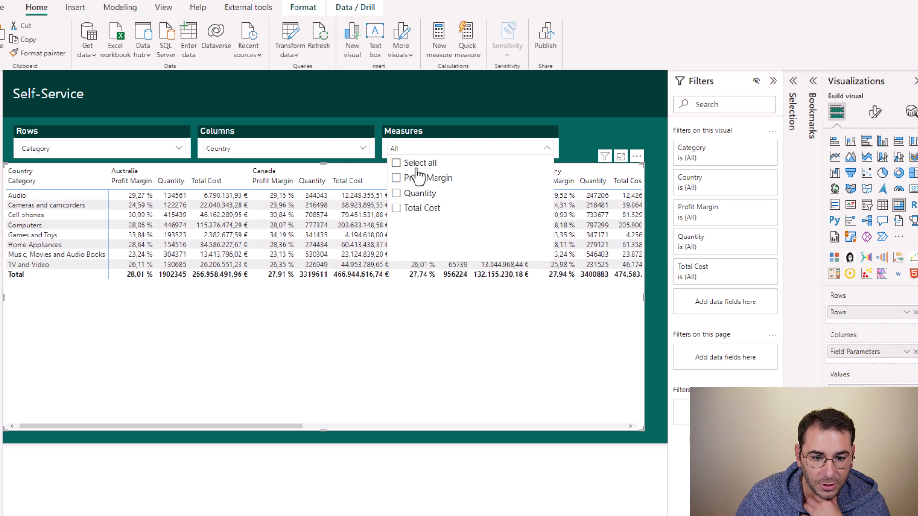
left_click(415, 177)
left_click(422, 148)
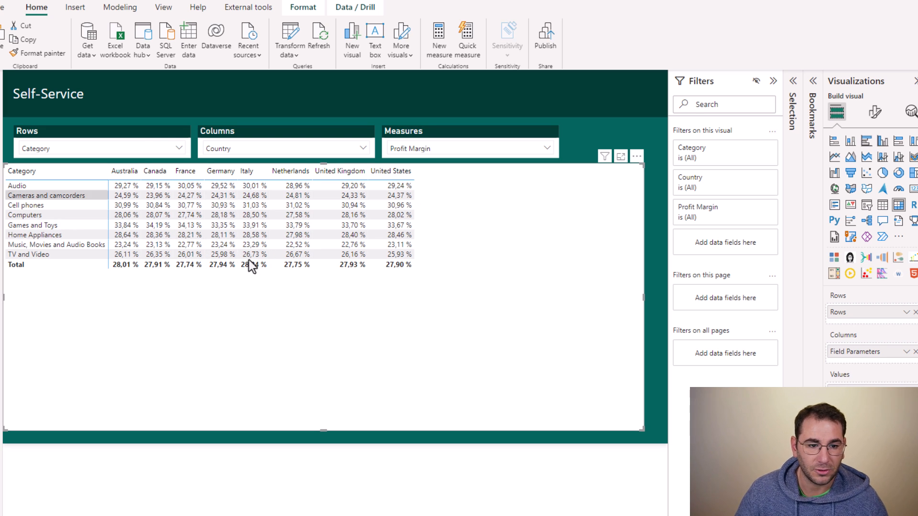
Look through the Rows, Columns and Measures slicers on the Self-Service page.
left_click(125, 149)
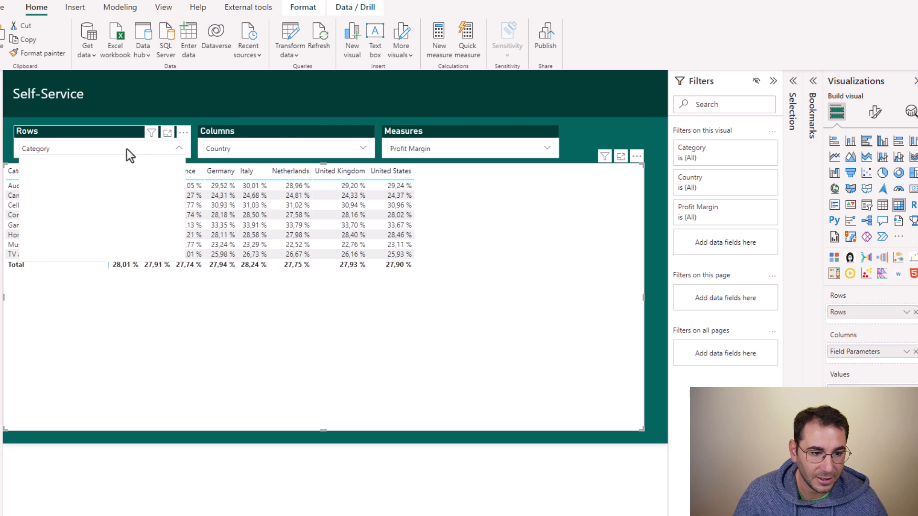
left_click(256, 147)
left_click(419, 150)
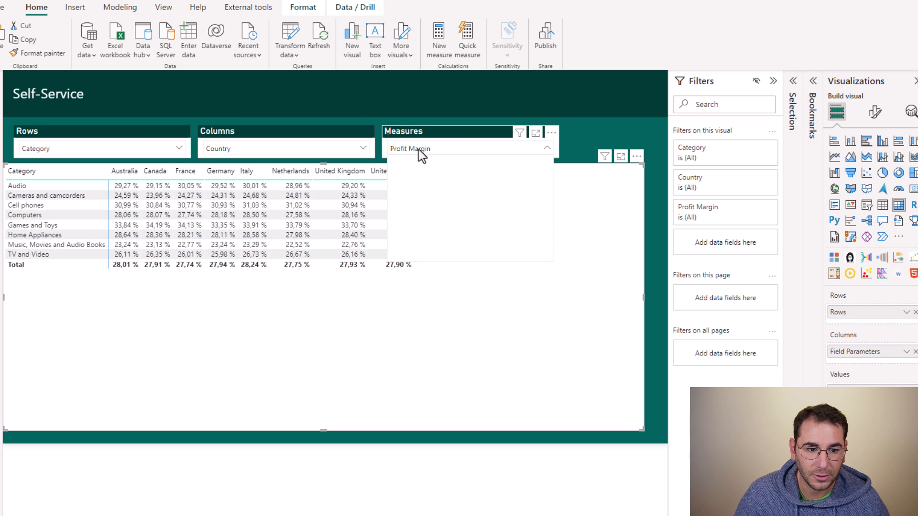
left_click(419, 150)
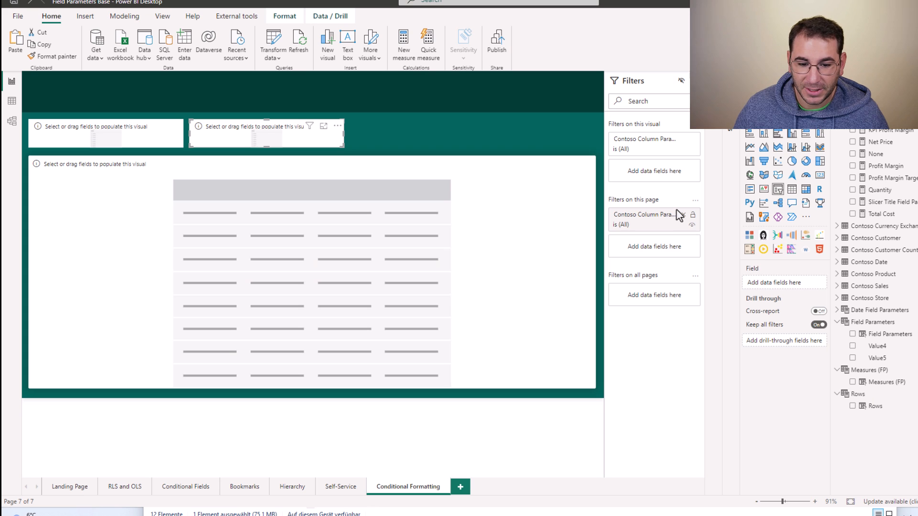
On the Conditional Formatting page, fill the first empty slicer with Measures (FP) and the second with Field Parameters.
left_click(136, 141)
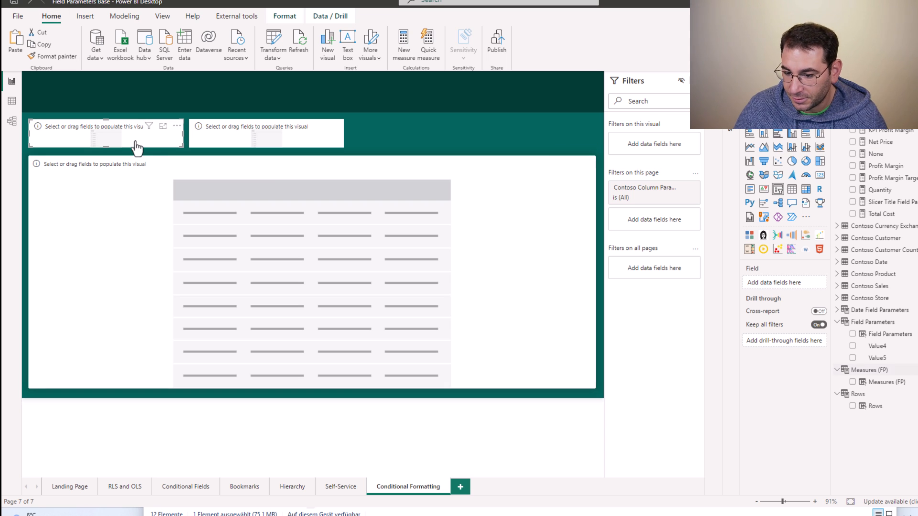
left_click(852, 383)
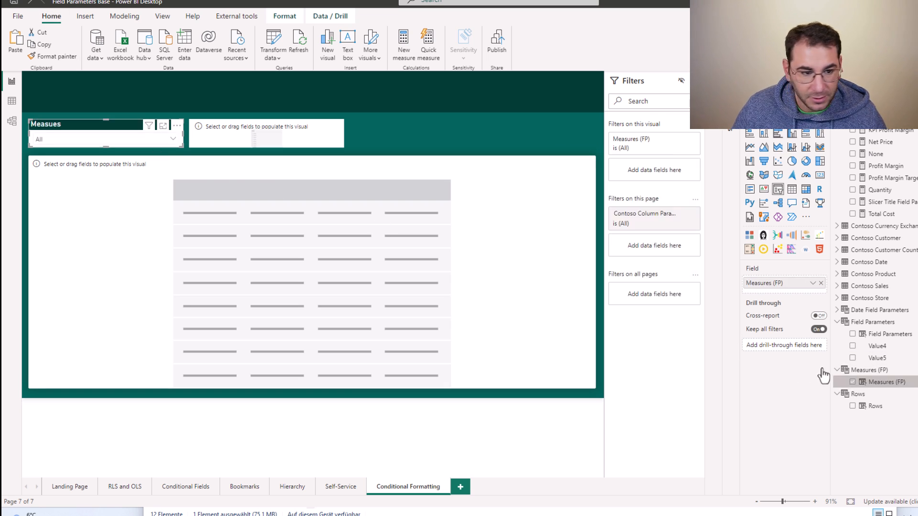
left_click(292, 137)
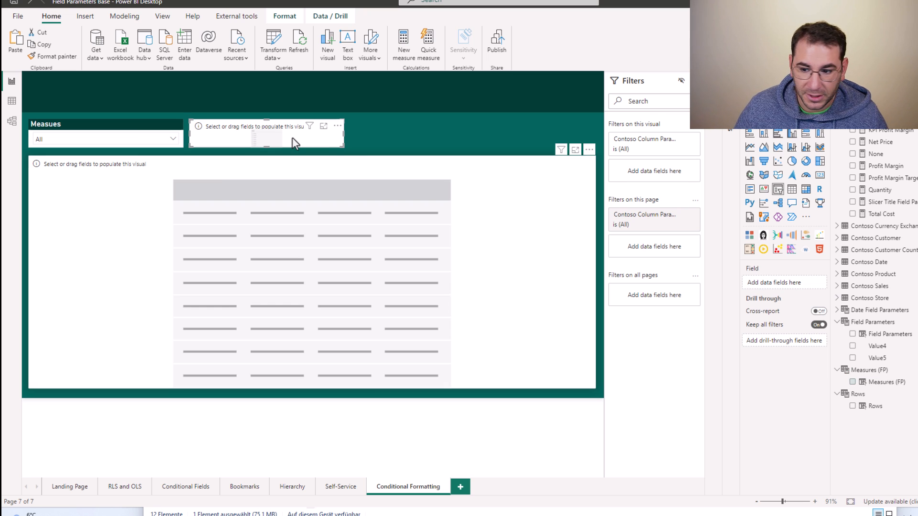
left_click(853, 334)
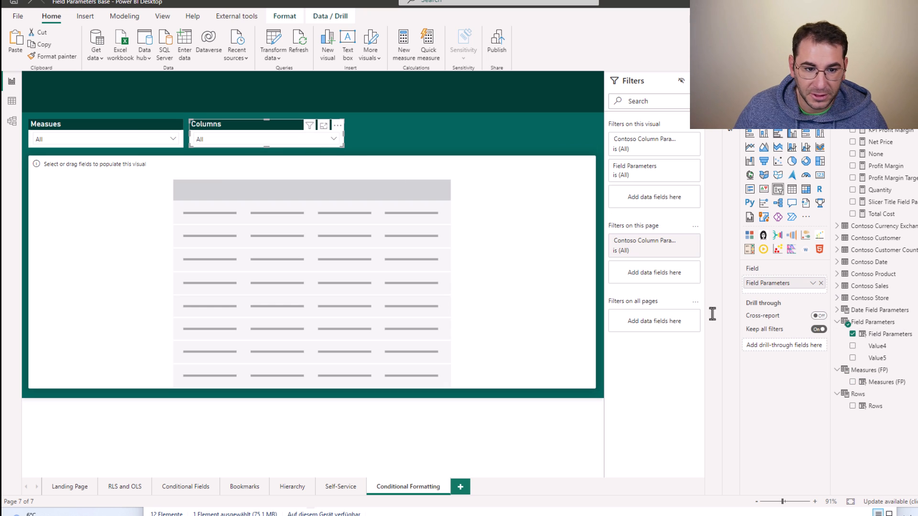
Add Field Parameters and Measures (FP) as columns of the empty table.
left_click(534, 293)
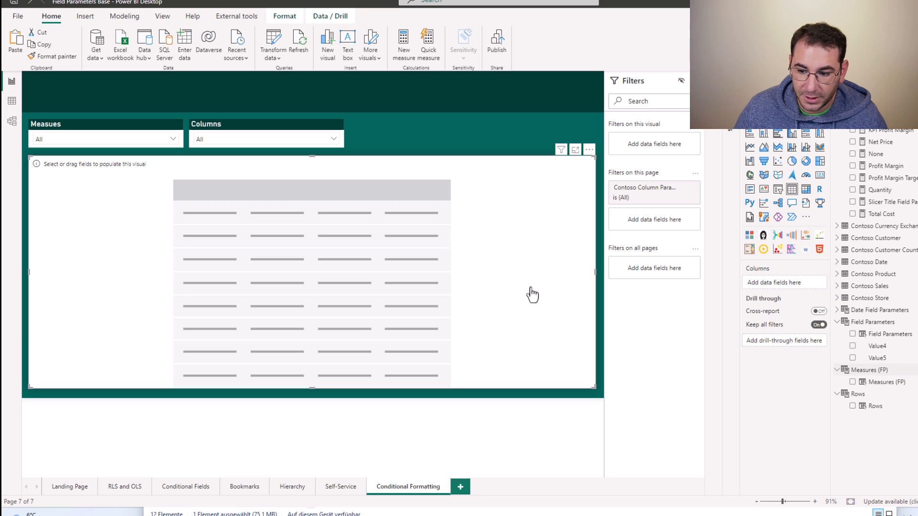
left_click(852, 334)
left_click(853, 382)
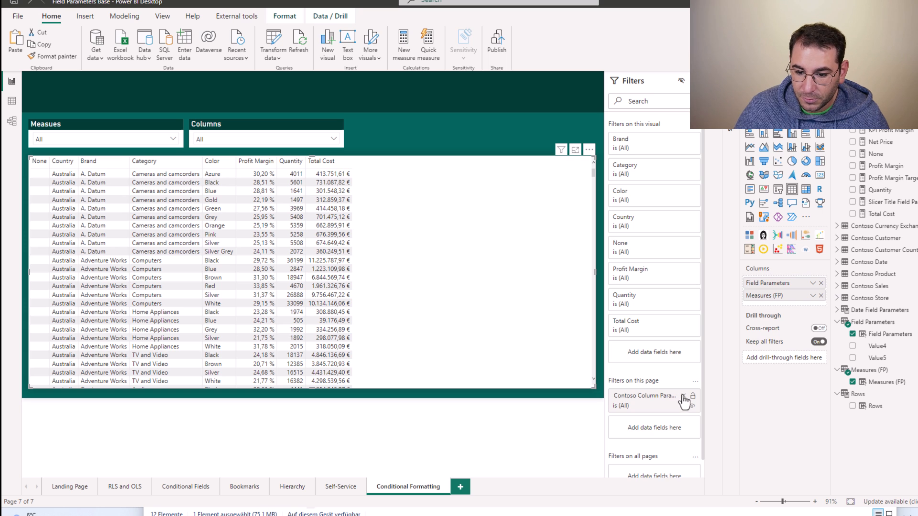
Replace the existing page filter with one on Field Parameters that includes every option except None, and check the Columns slicer's list.
left_click(683, 396)
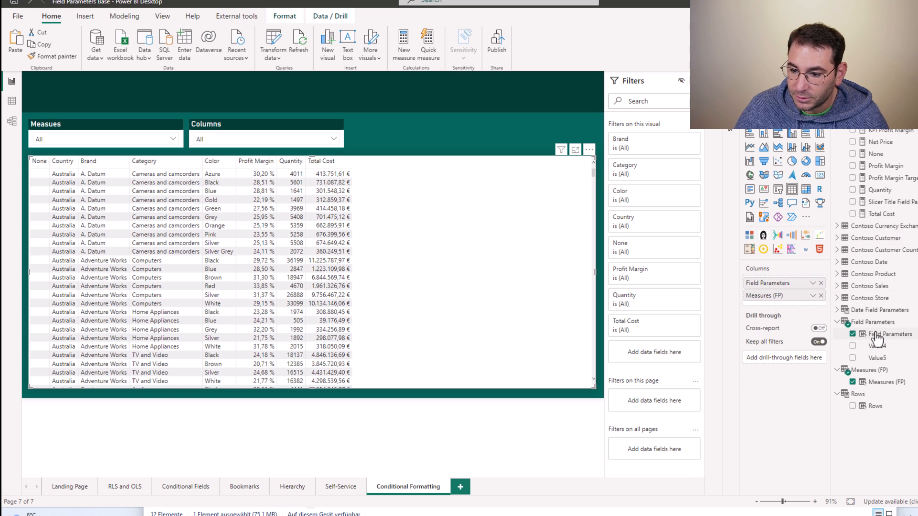
left_click_drag(875, 334, 652, 403)
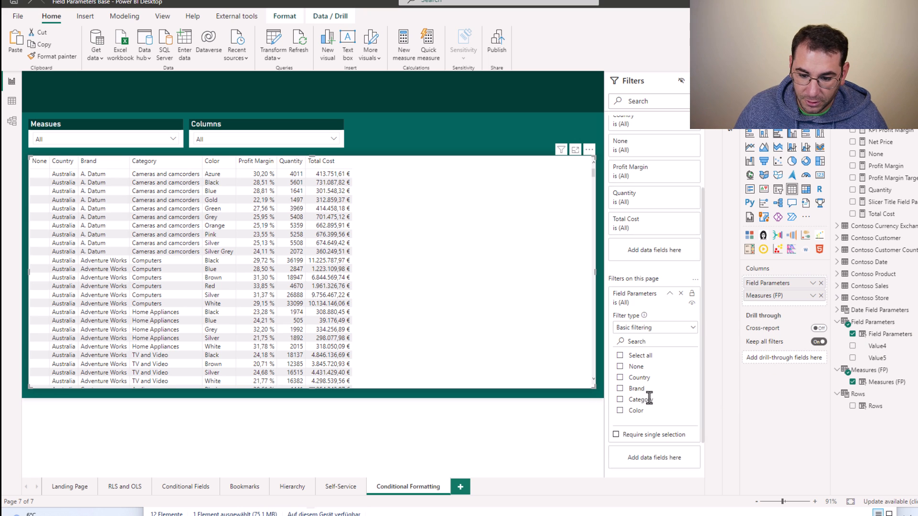
left_click(639, 352)
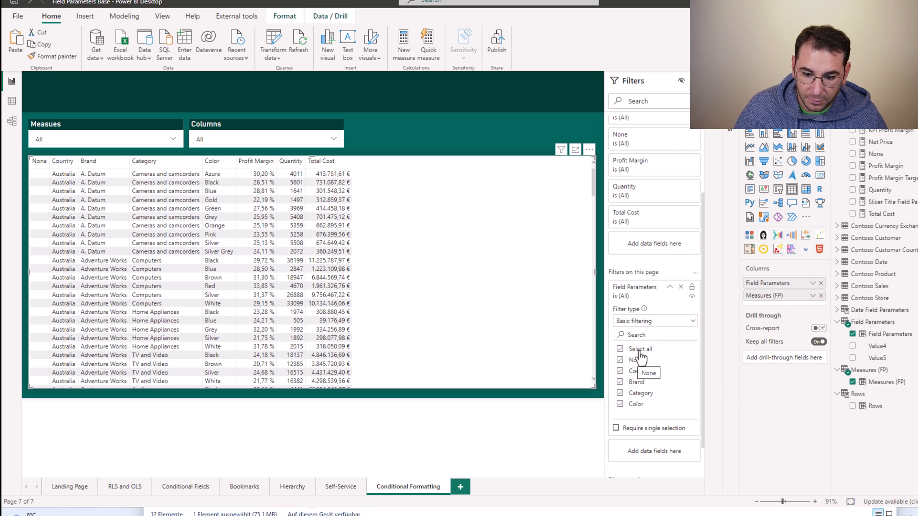
left_click(637, 361)
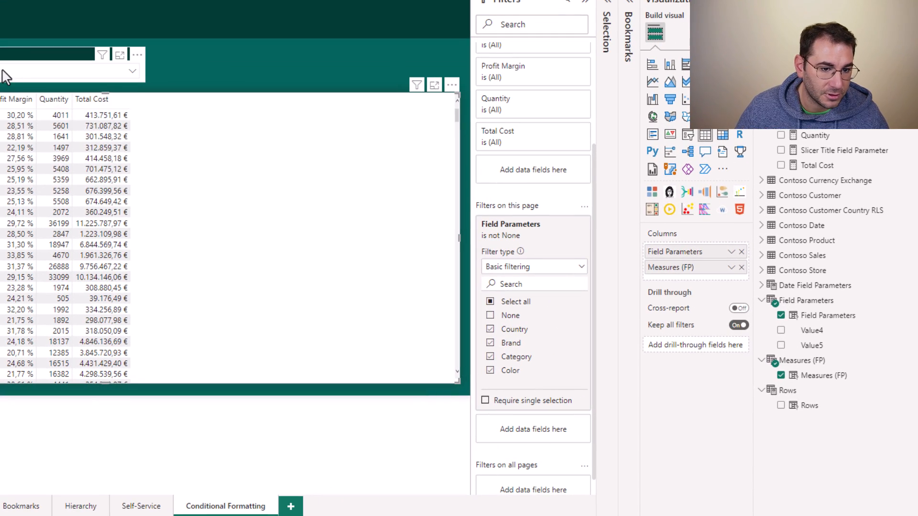
left_click(133, 114)
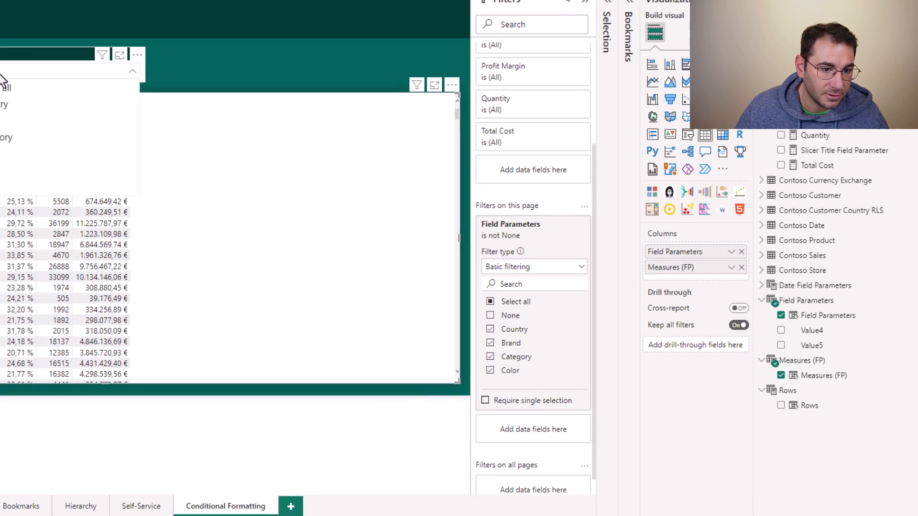
key("Escape")
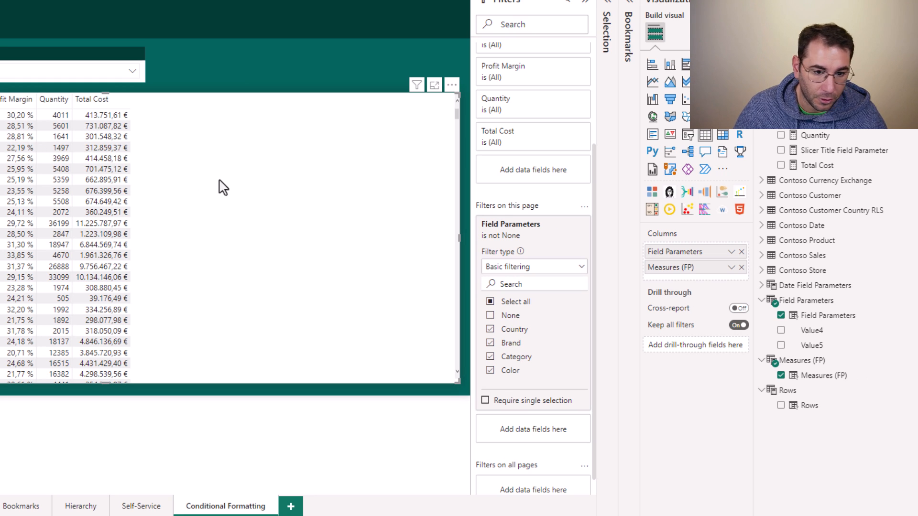
Turn on conditional icons for the Profit Margin series in the table's cell element formatting.
left_click(687, 33)
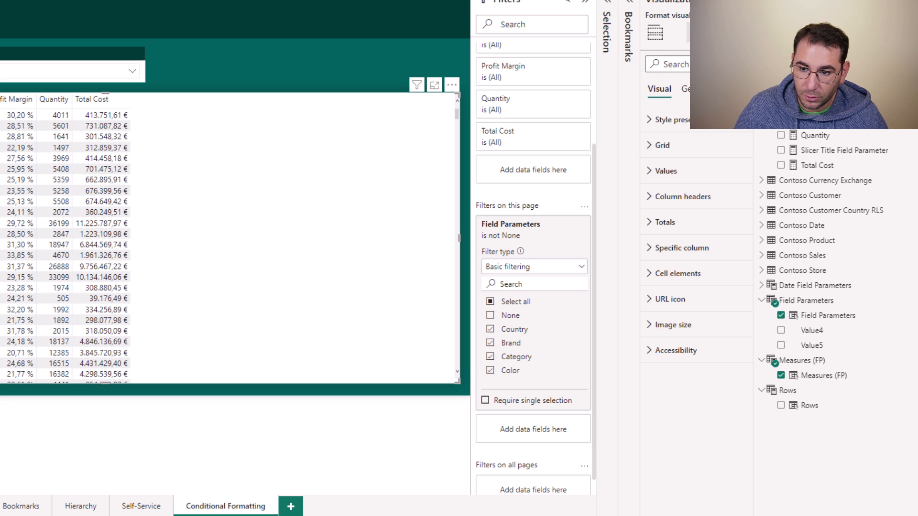
left_click(682, 282)
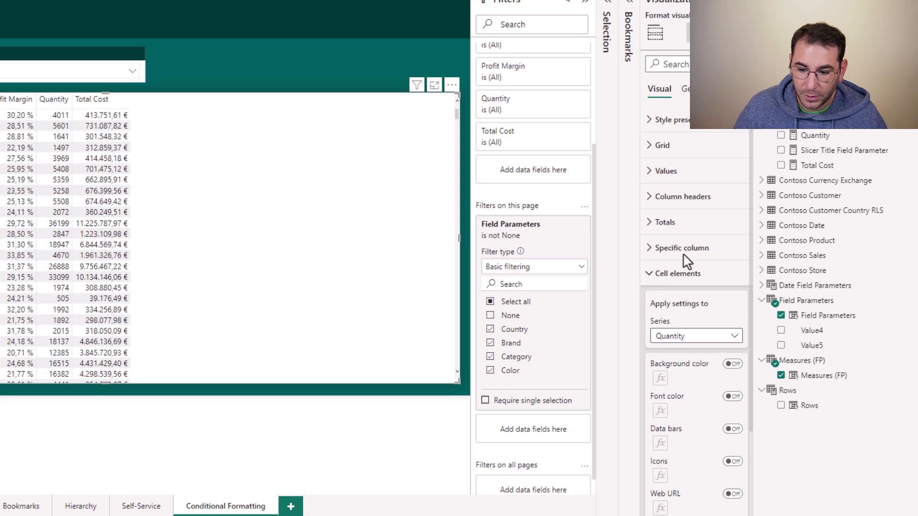
scroll(687, 261, "down", 2)
left_click(689, 231)
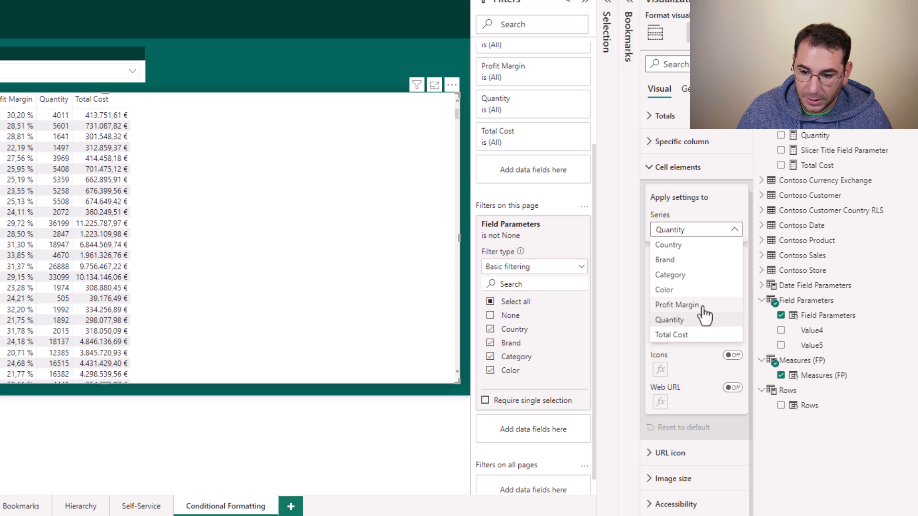
left_click(677, 305)
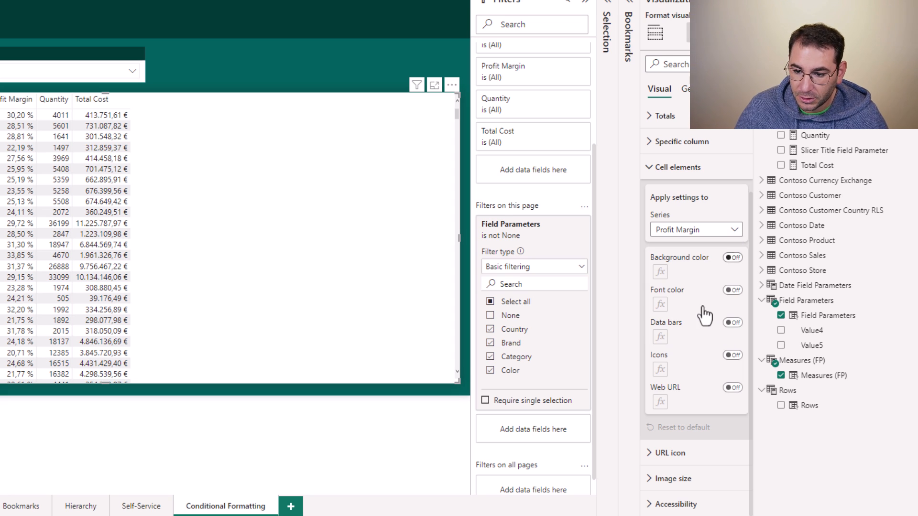
left_click(737, 359)
Remove the third icon rule for Profit Margin and raise the second rule's upper limit to 100 percent.
left_click(661, 369)
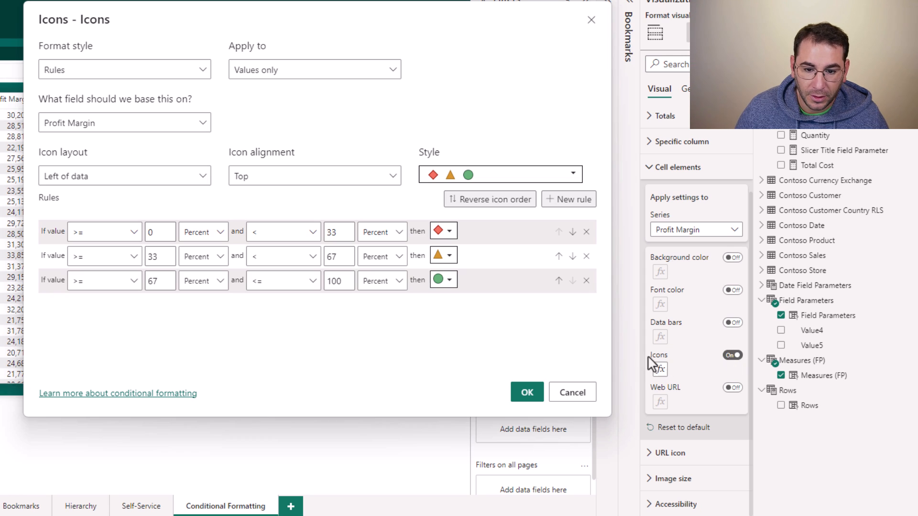
left_click(587, 281)
double_click(334, 257)
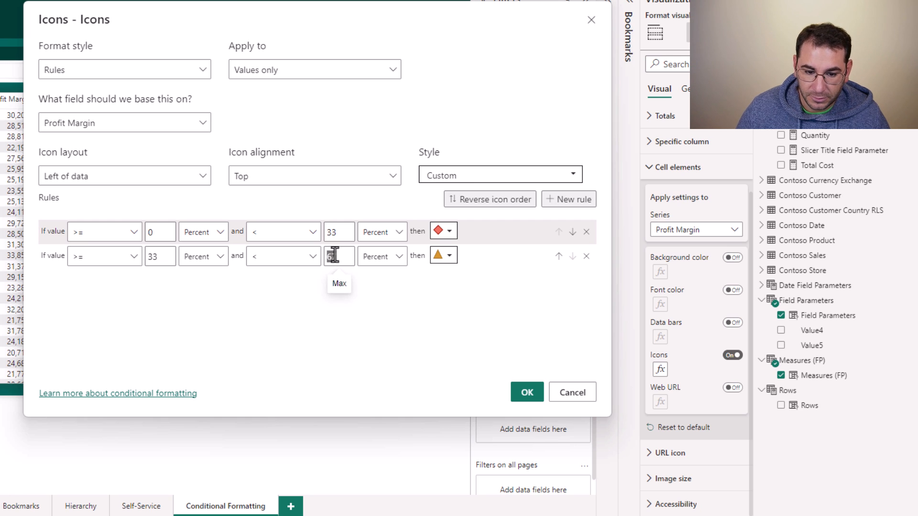
type("100")
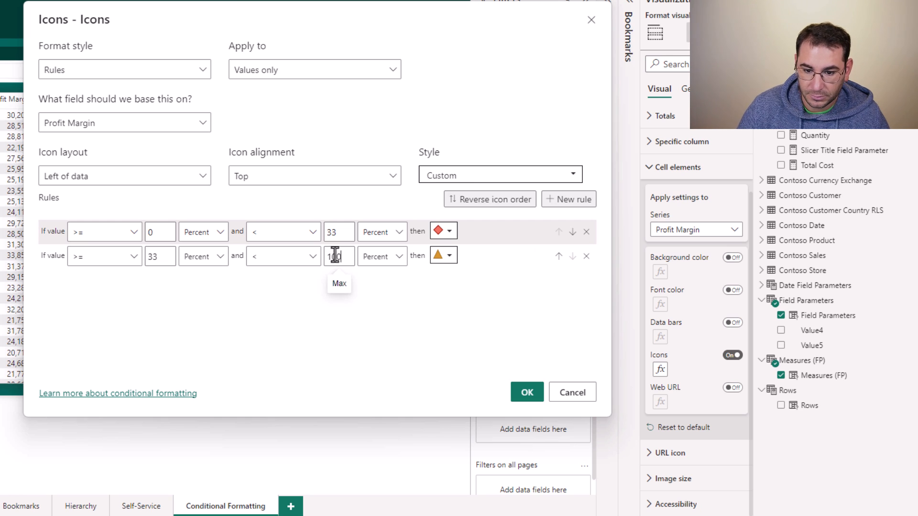
Assign a green up arrow to the second Profit Margin rule and a red down arrow to the first, and apply the icons.
left_click(443, 255)
left_click(428, 309)
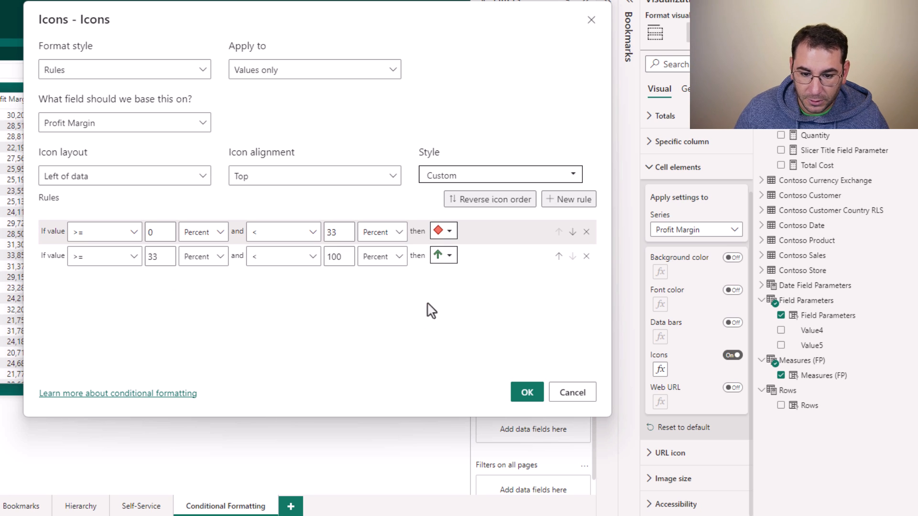
left_click(447, 233)
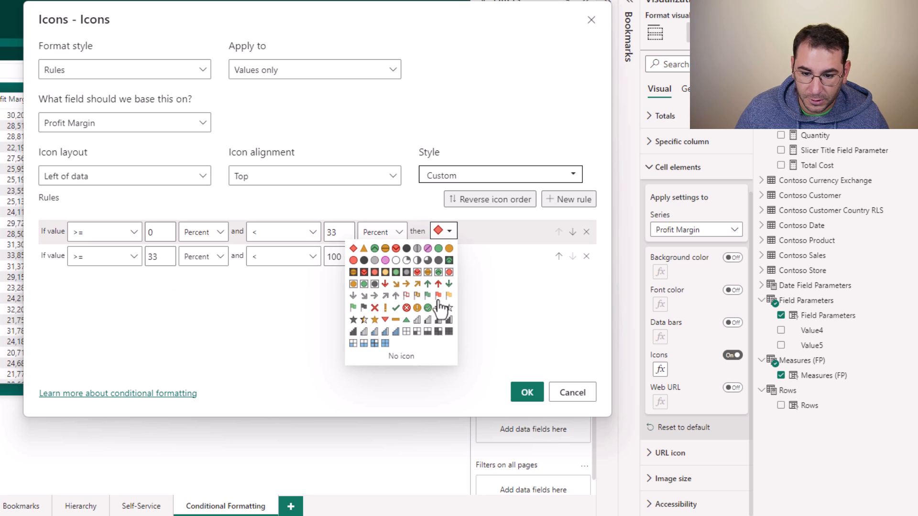
left_click(385, 284)
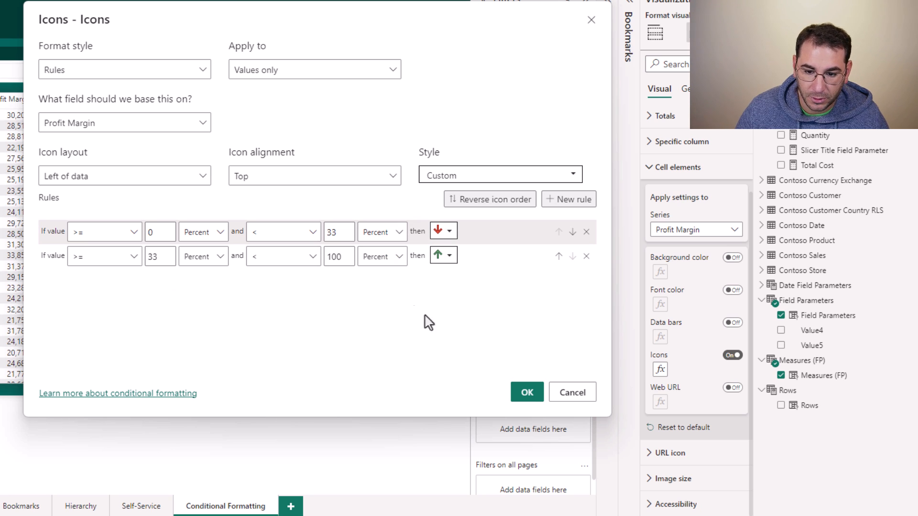
left_click(528, 393)
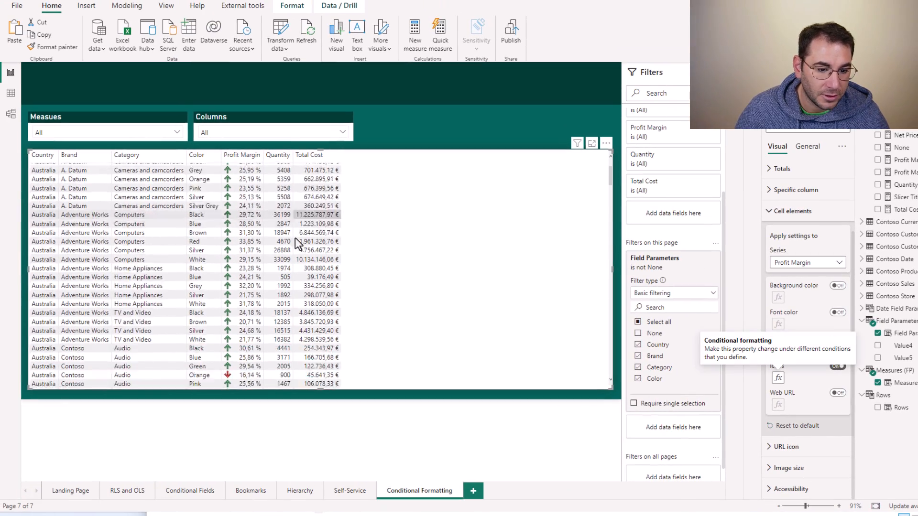
scroll(294, 237, "down", 5)
scroll(243, 253, "up", 7)
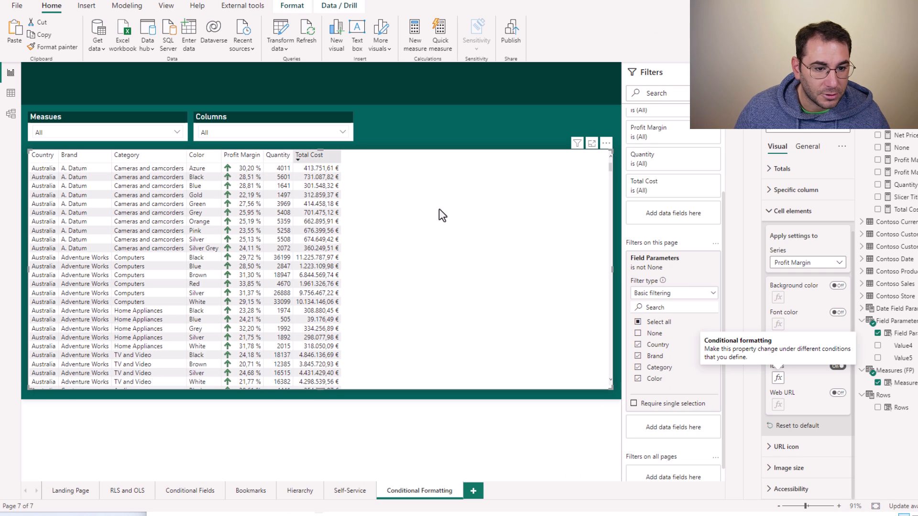
Switch the cell element formatting to the Quantity series and turn on its icons.
left_click(787, 264)
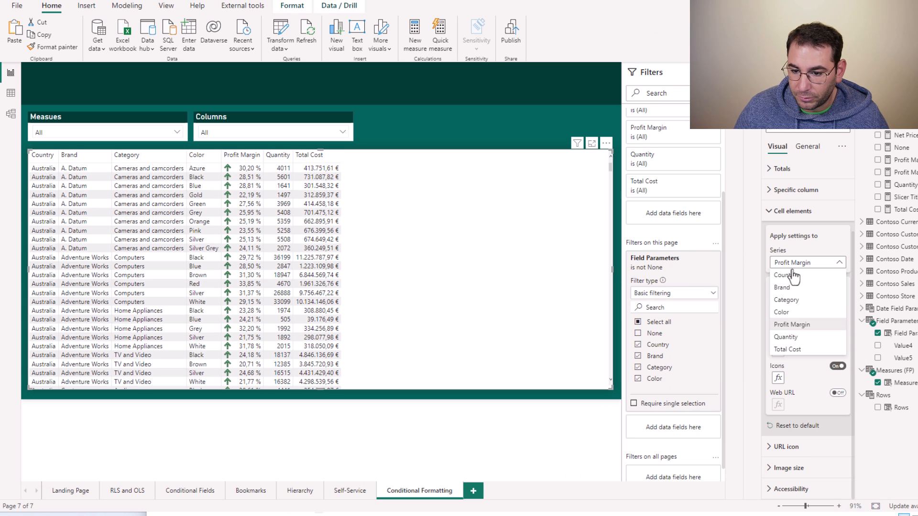
left_click(805, 337)
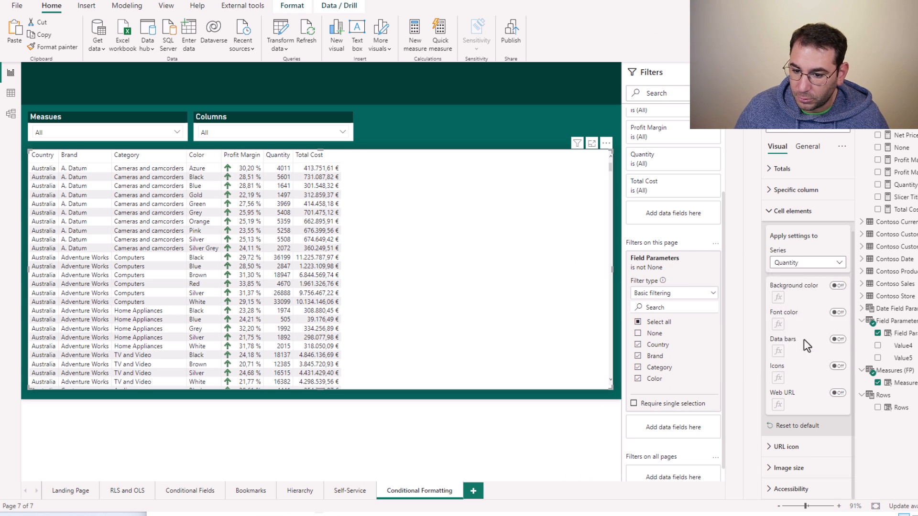
left_click(837, 367)
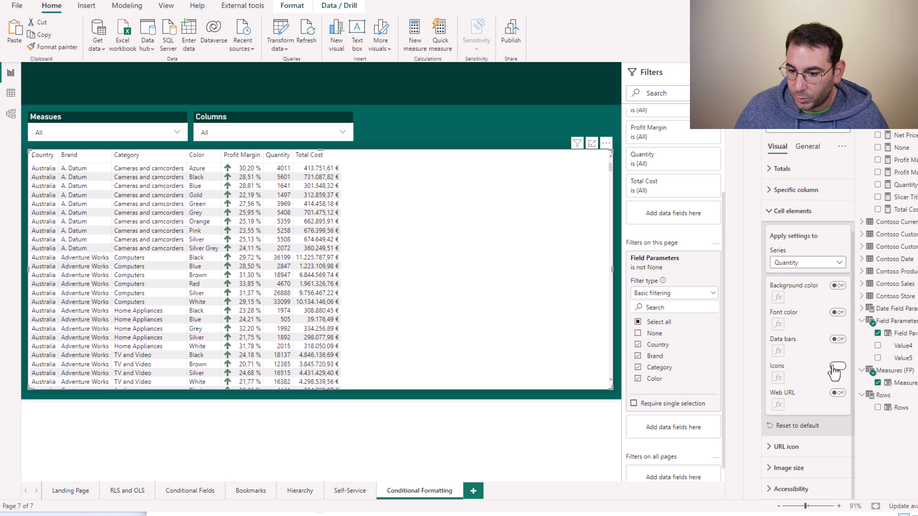
Delete the third Quantity icon rule, give the first a one-quarter-filled box and the second a three-quarter-filled box, and apply.
left_click(777, 379)
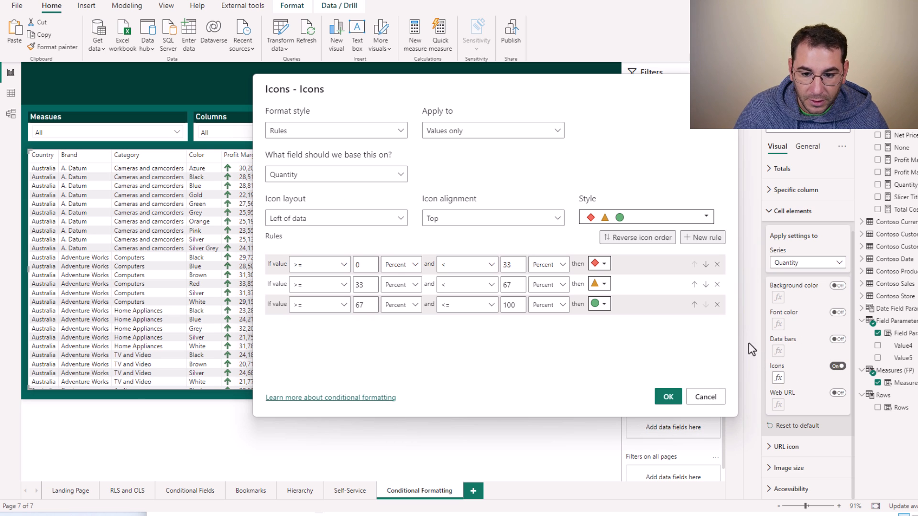
left_click(718, 305)
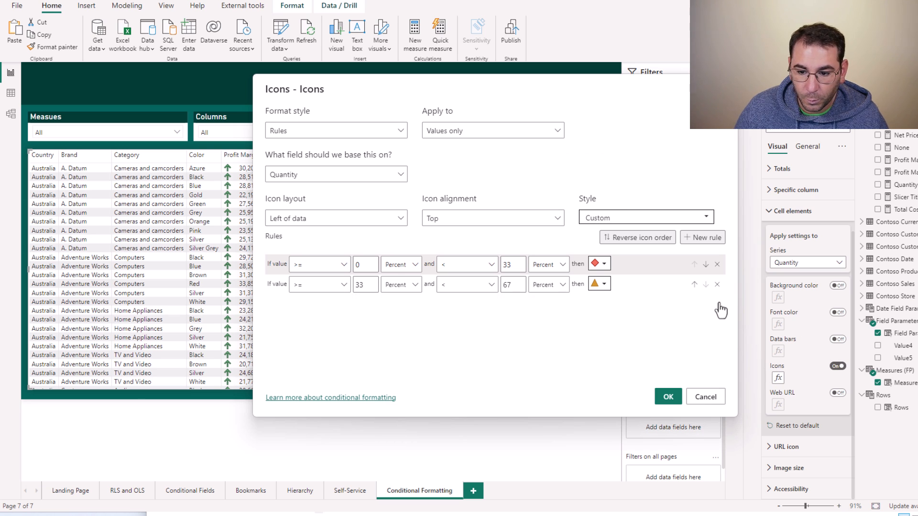
left_click(597, 265)
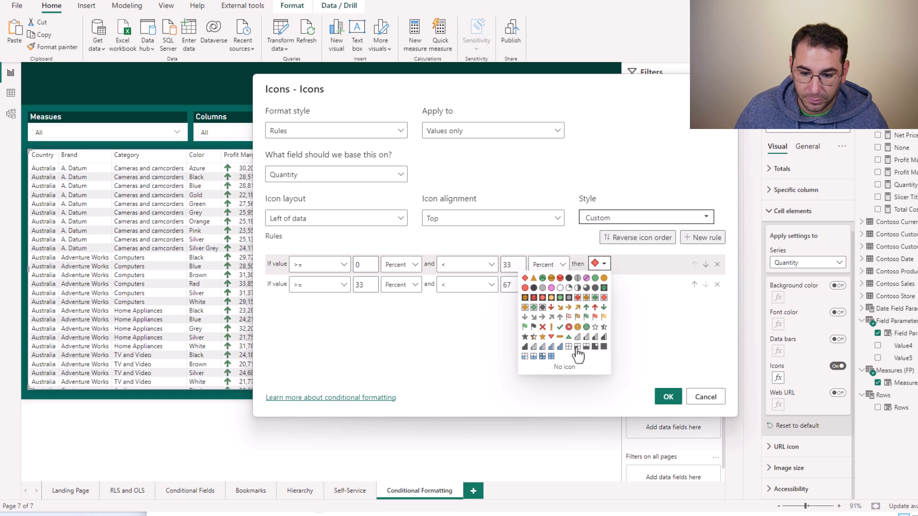
left_click(577, 348)
left_click(596, 285)
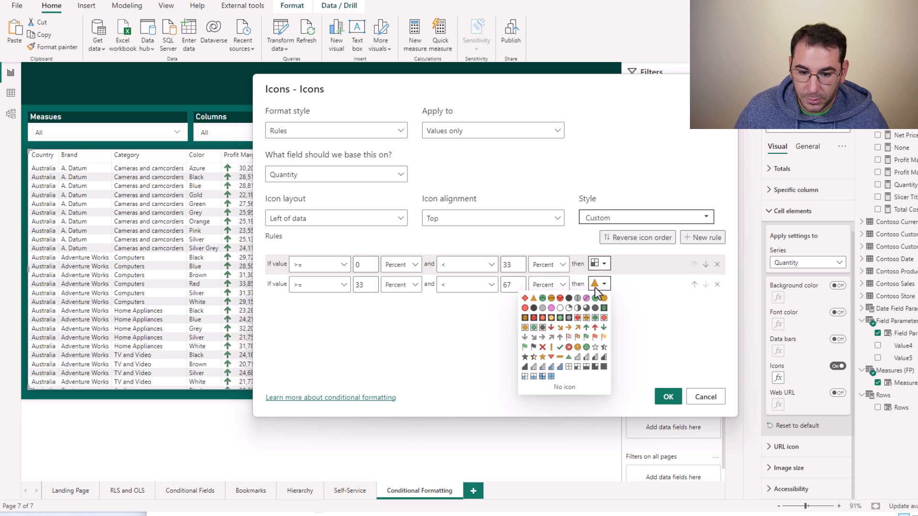
left_click(595, 367)
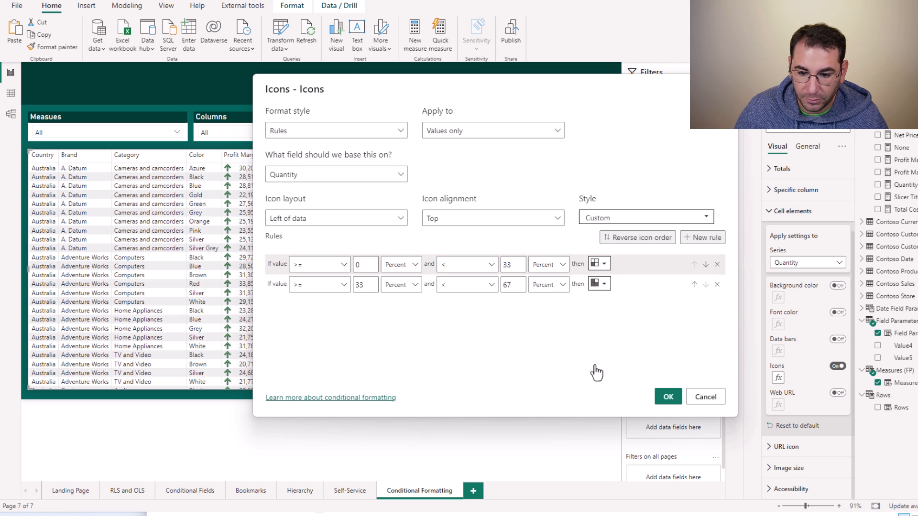
left_click(667, 397)
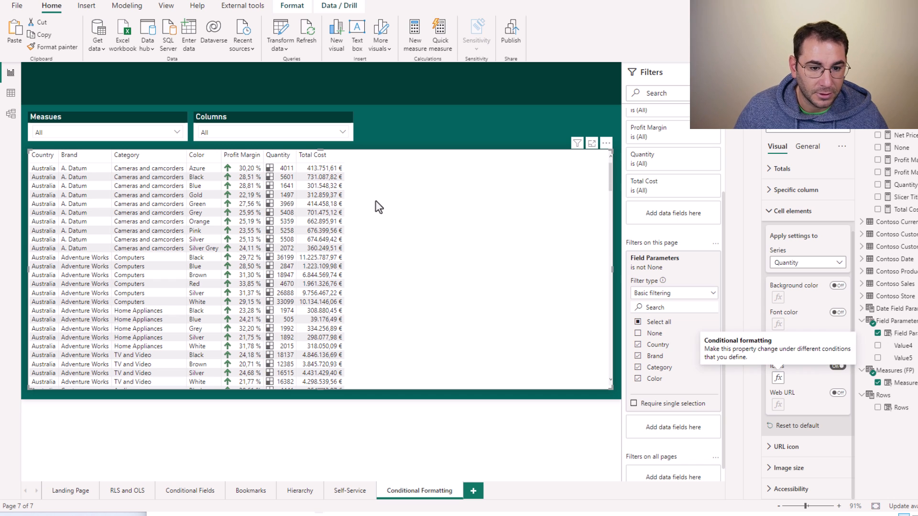
Apply a gradient background color to the Total Cost series, using the darkest blue theme shade for the highest value.
left_click(812, 263)
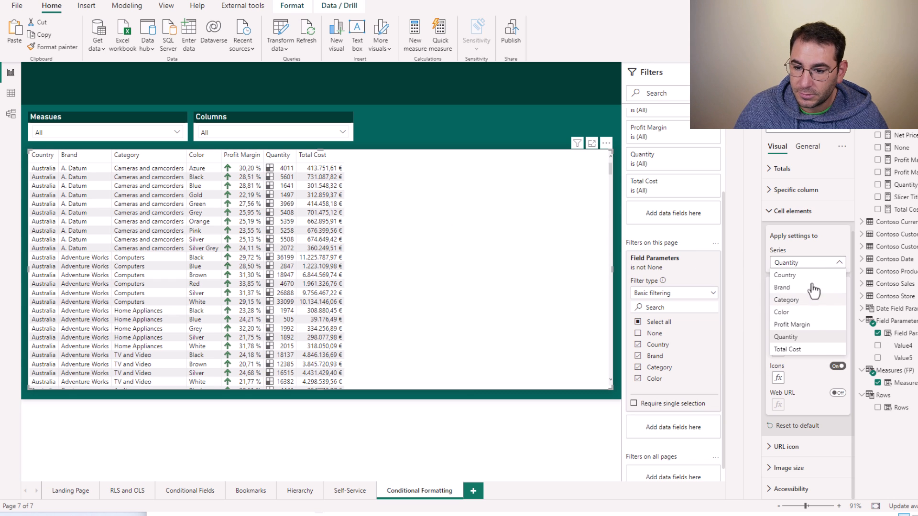
left_click(816, 354)
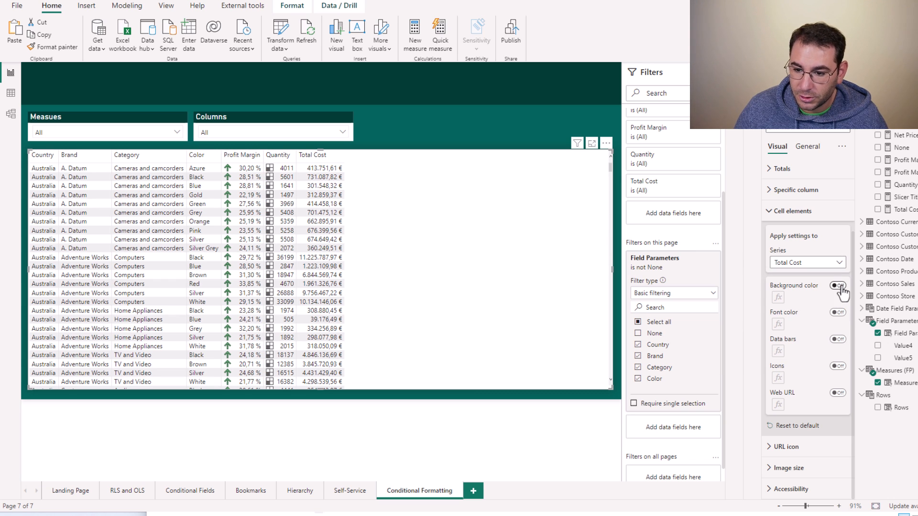
left_click(838, 286)
left_click(778, 297)
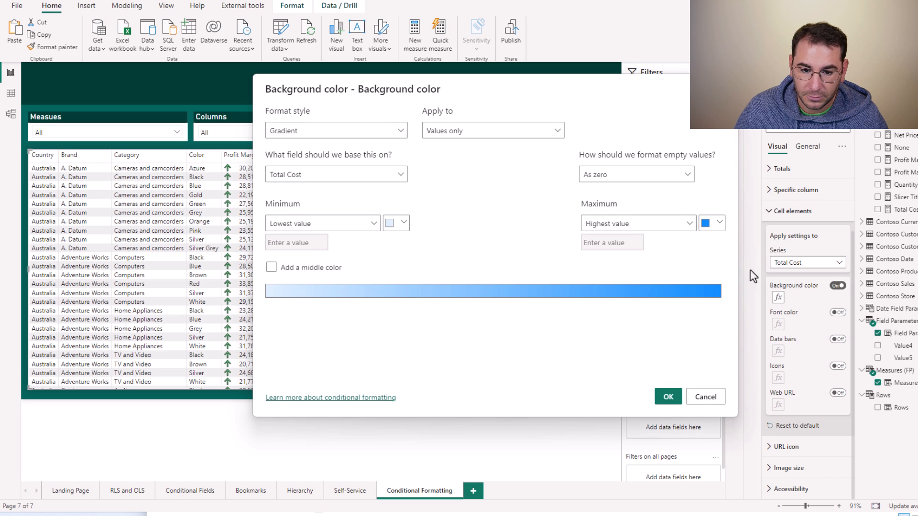
left_click(705, 224)
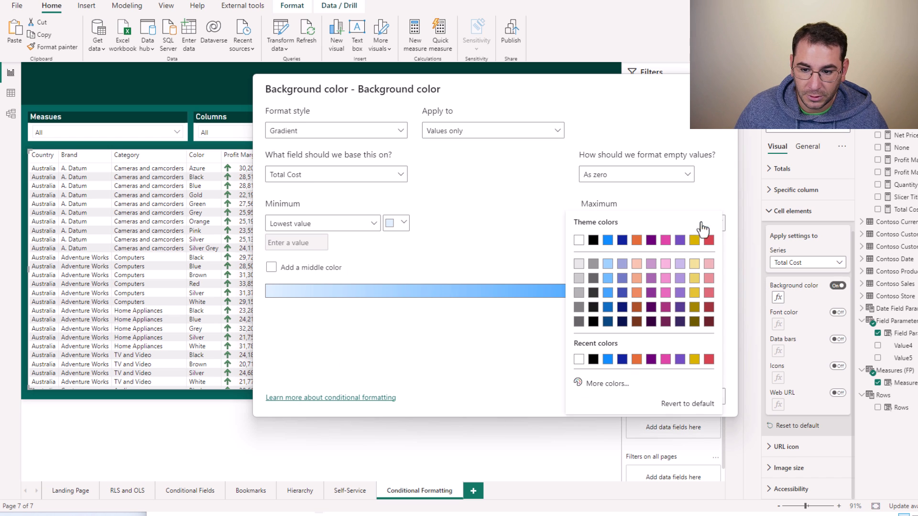
left_click(607, 322)
left_click(667, 396)
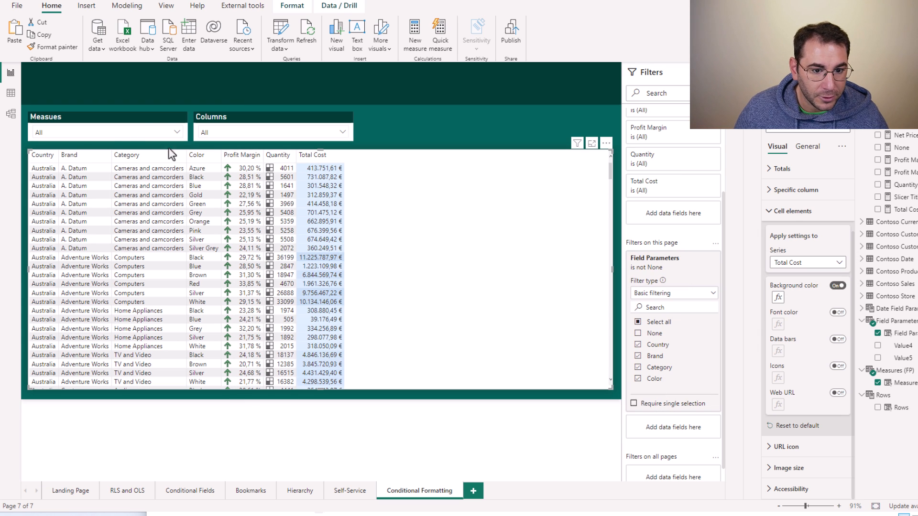
Test the formatting by filtering the Measures slicer to Profit Margin and switching it to Quantity alone.
left_click(108, 130)
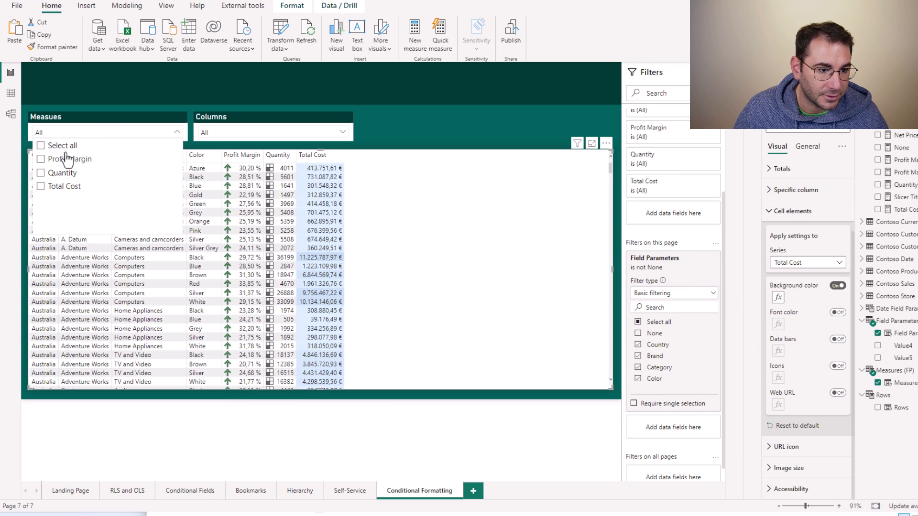
left_click(68, 159)
left_click(96, 133)
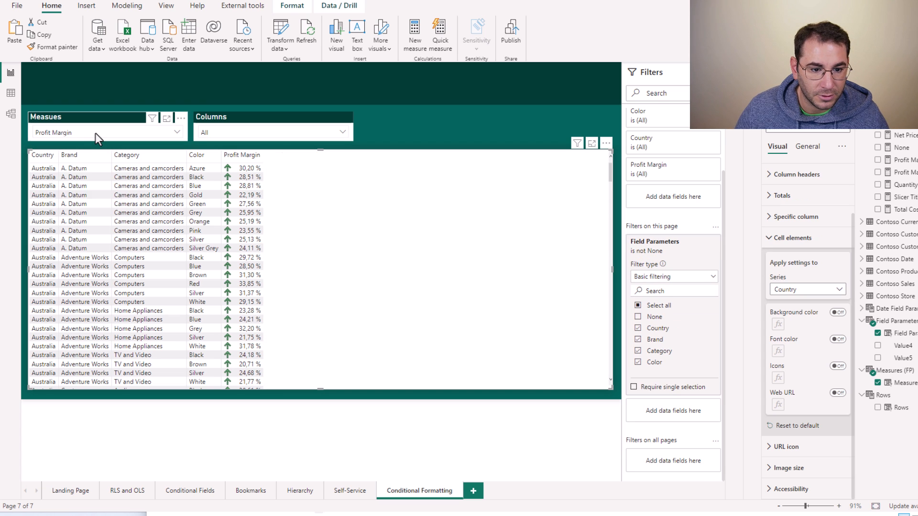
left_click(93, 133)
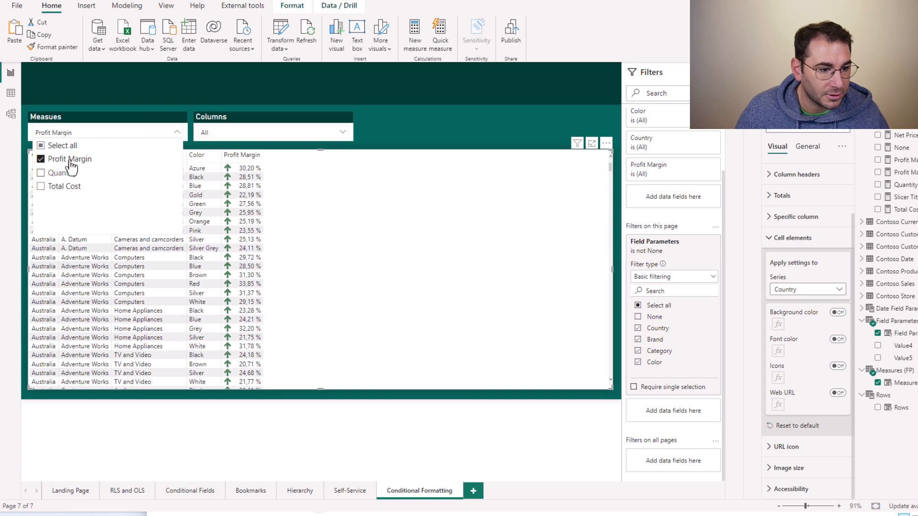
left_click(60, 175)
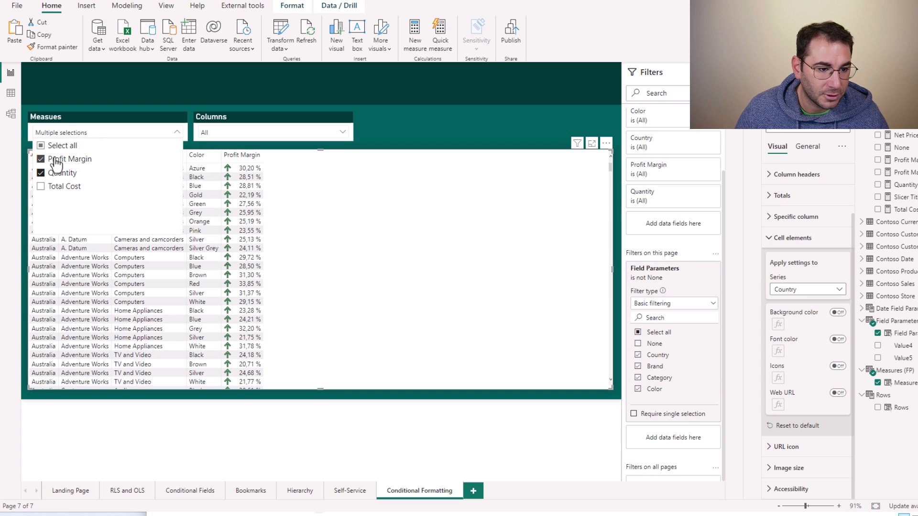
left_click(88, 132)
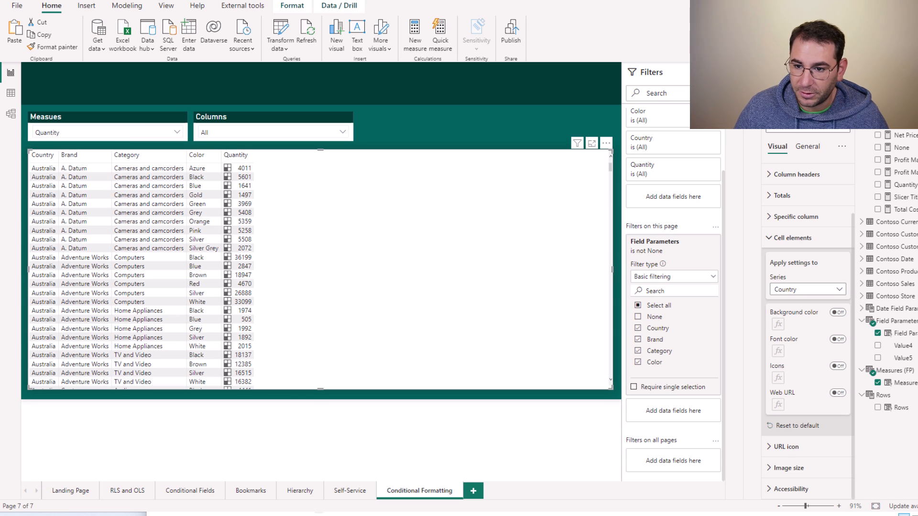
Check which series the table's cell element formatting offers while only Quantity is selected.
left_click(777, 107)
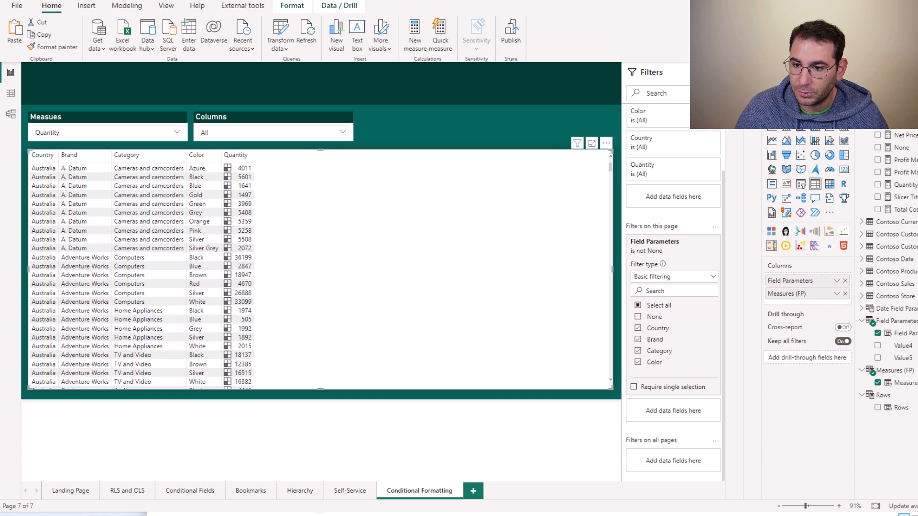
left_click(798, 106)
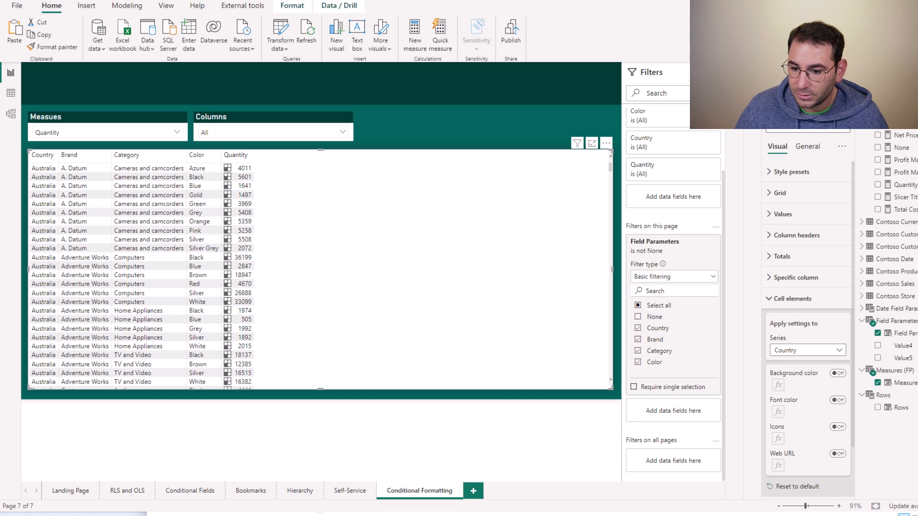
left_click(804, 353)
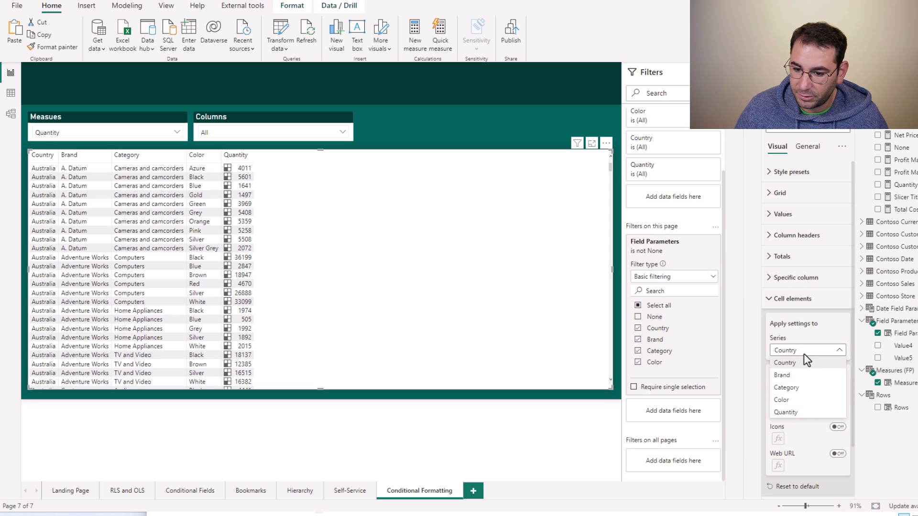
left_click(804, 354)
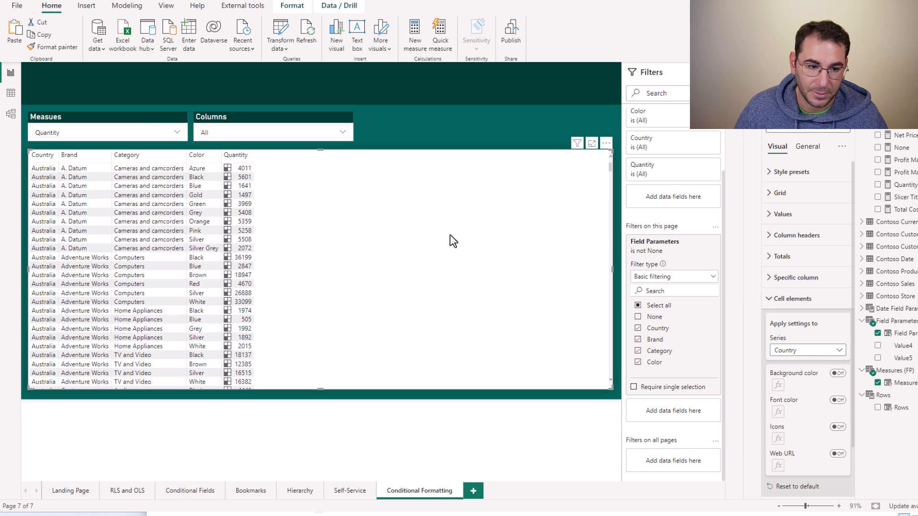
Limit the Measures slicer to Profit Margin and the Columns slicer to Country.
left_click(157, 136)
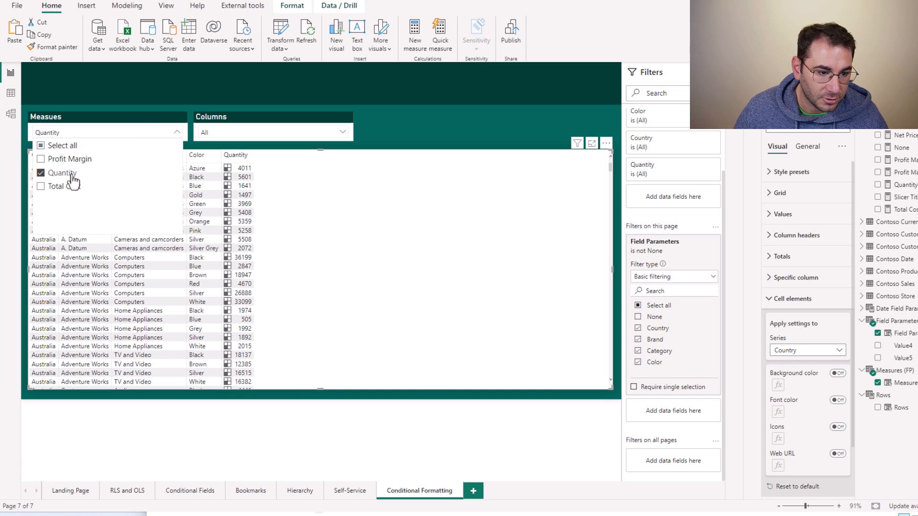
left_click(72, 174)
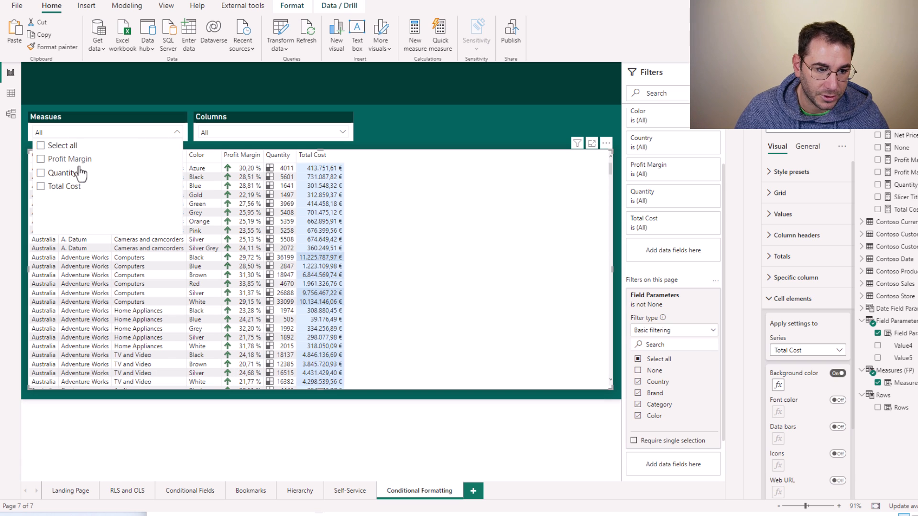
left_click(86, 164)
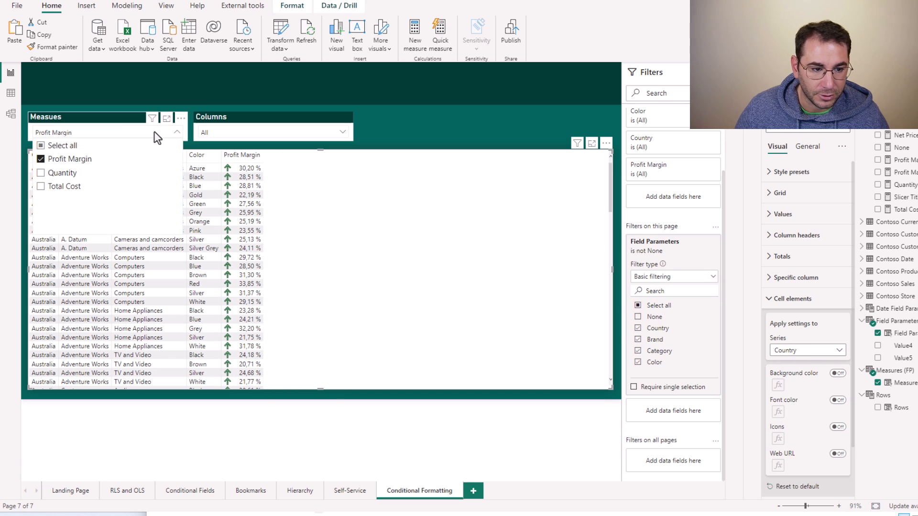
left_click(255, 133)
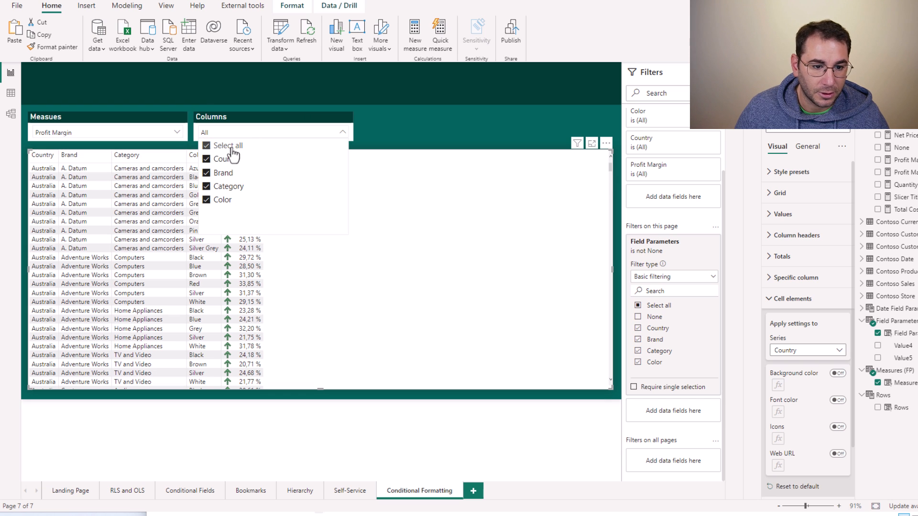
left_click(228, 159)
left_click(236, 134)
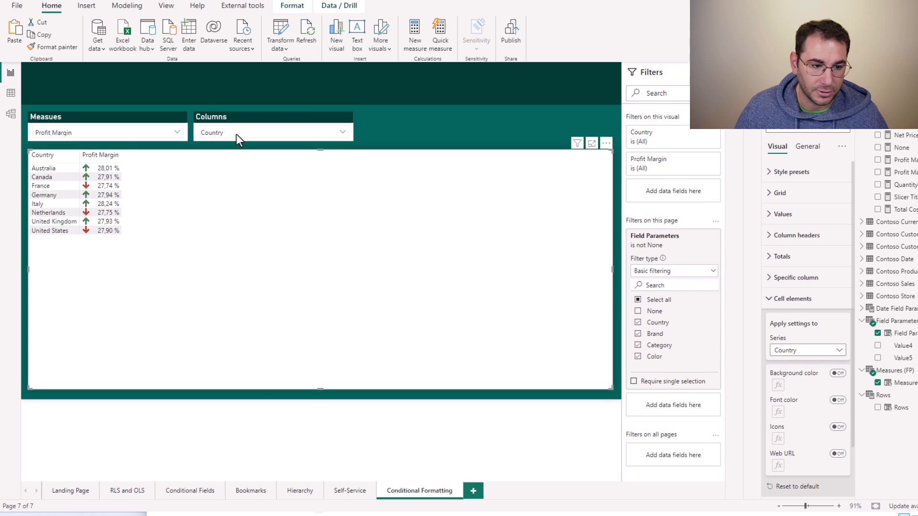